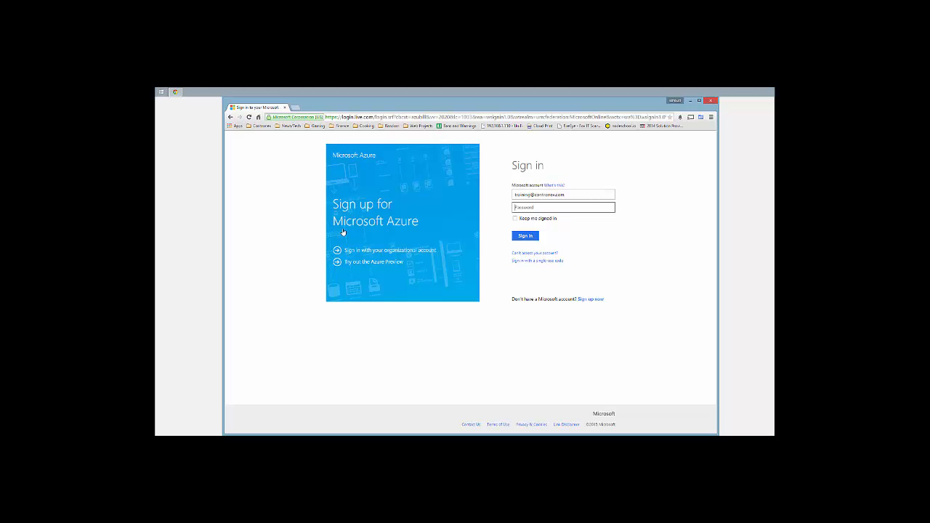
Enter the account password and sign in to the Microsoft account
text(p••••••)
click(520, 240)
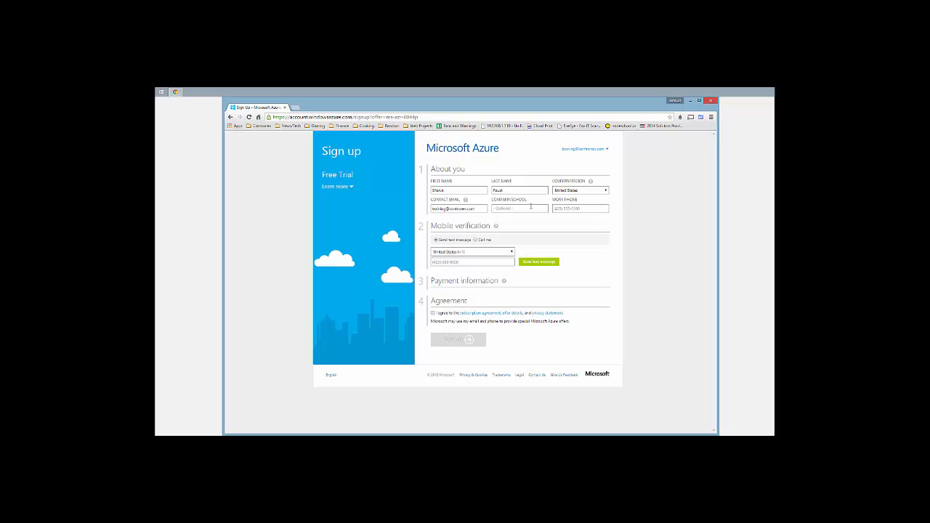
Fill in the work phone and request a verification phone call to a mobile number
click(556, 207)
click(465, 262)
click(475, 240)
click(435, 240)
click(450, 262)
click(475, 240)
click(445, 261)
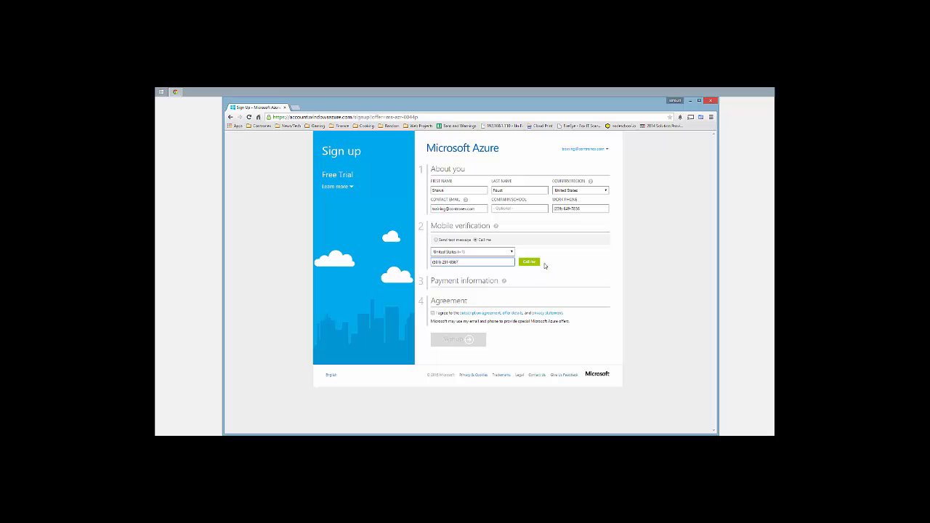
click(531, 263)
Replace the rejected number, verify the received code, and accept the subscription agreement
drag(459, 261, 411, 257)
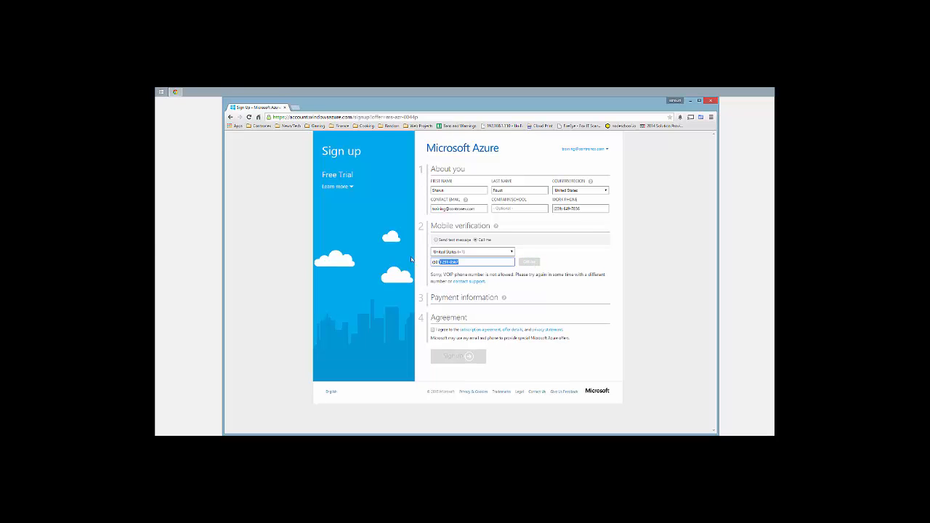
click(529, 262)
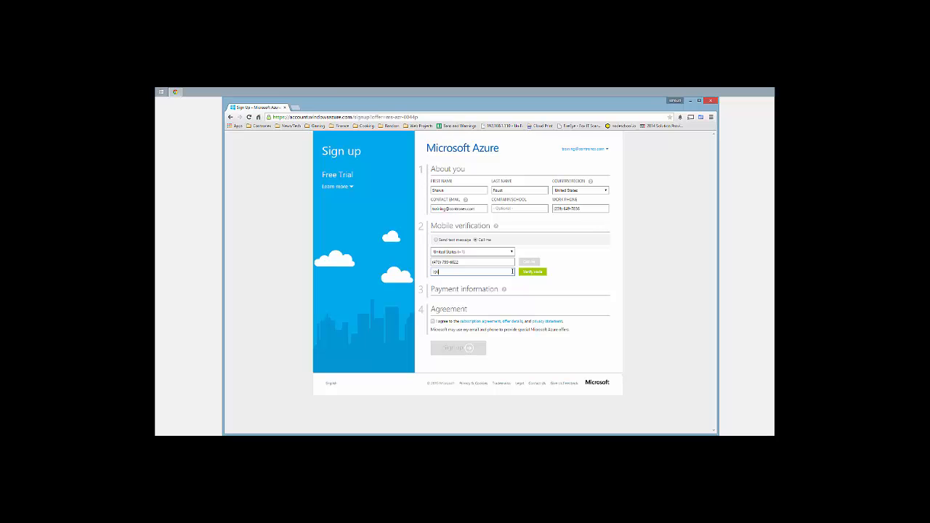
click(526, 273)
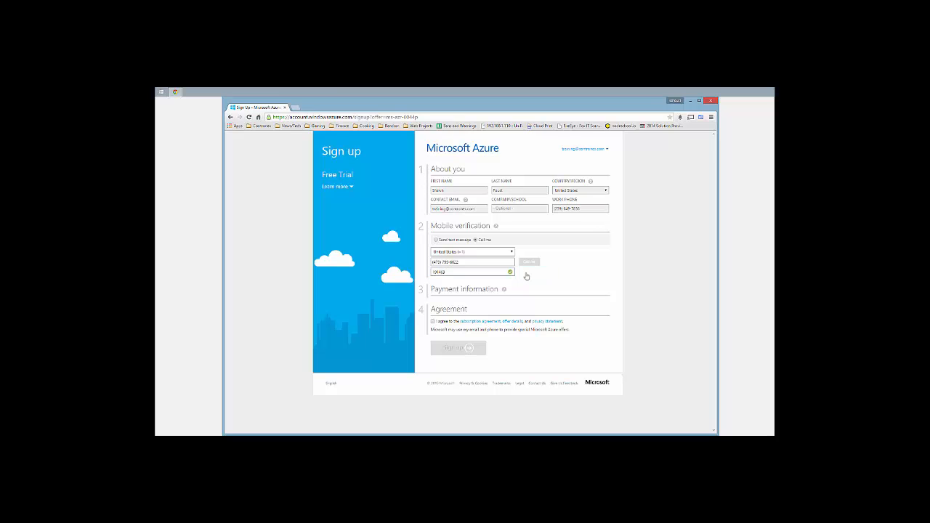
click(433, 321)
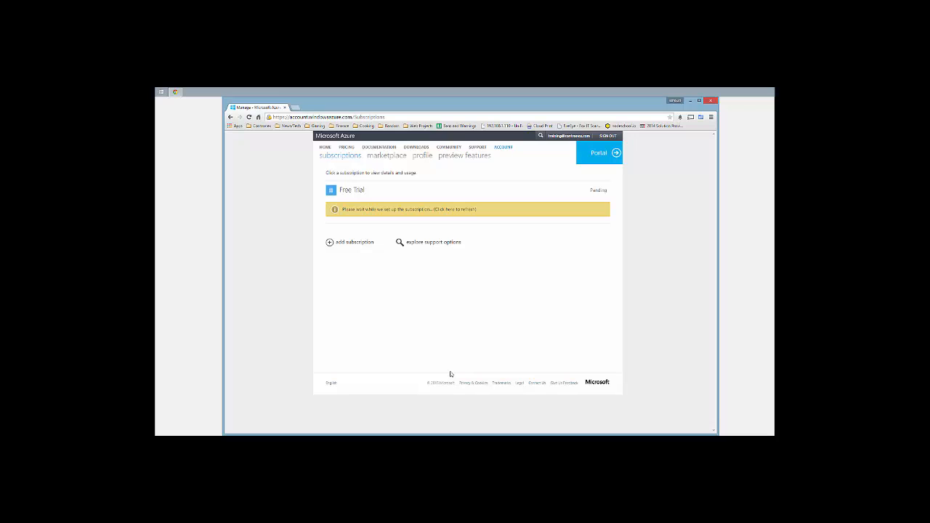
Refresh the pending Free Trial status twice, then continue to the management portal
click(453, 210)
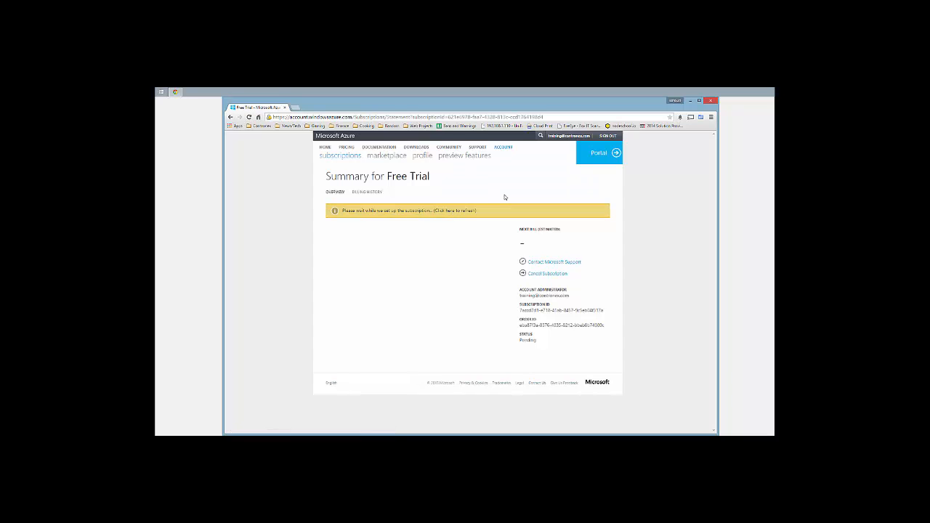
click(462, 212)
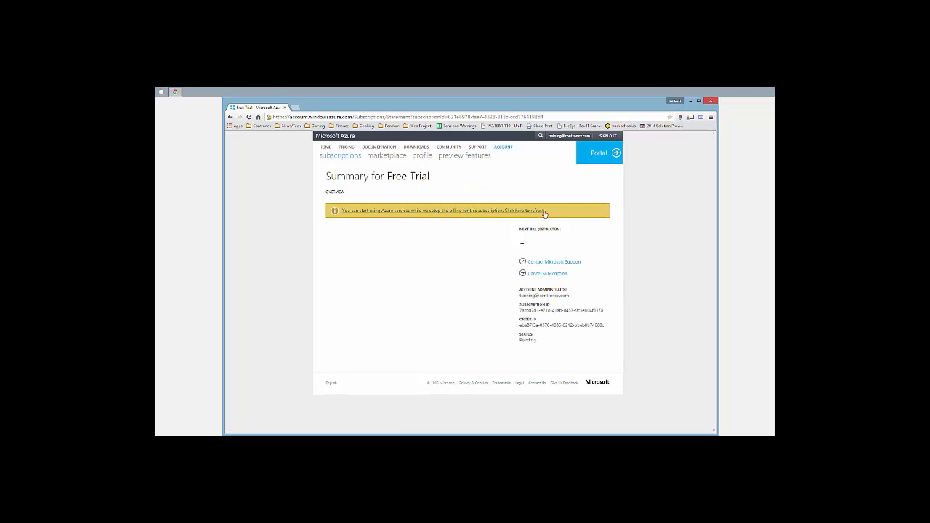
click(466, 212)
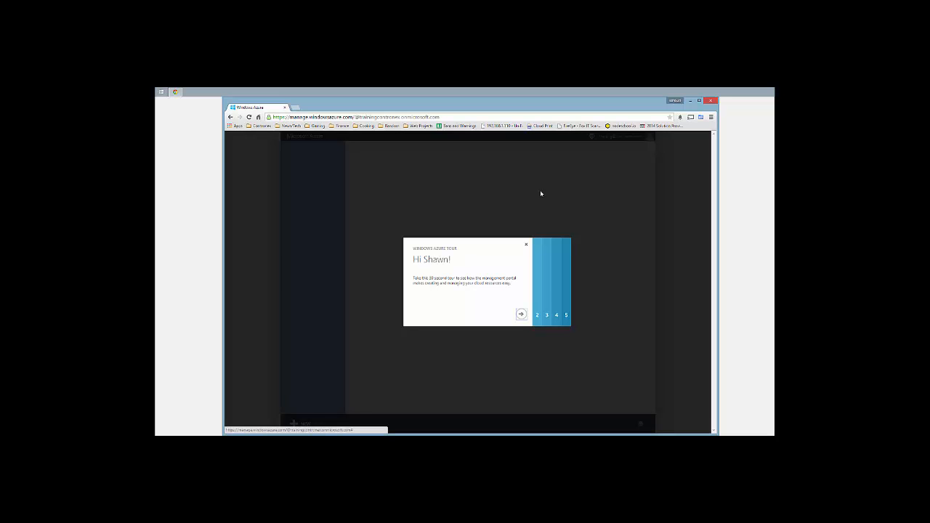
Step through all pages of the Windows Azure welcome tour and complete it
click(521, 315)
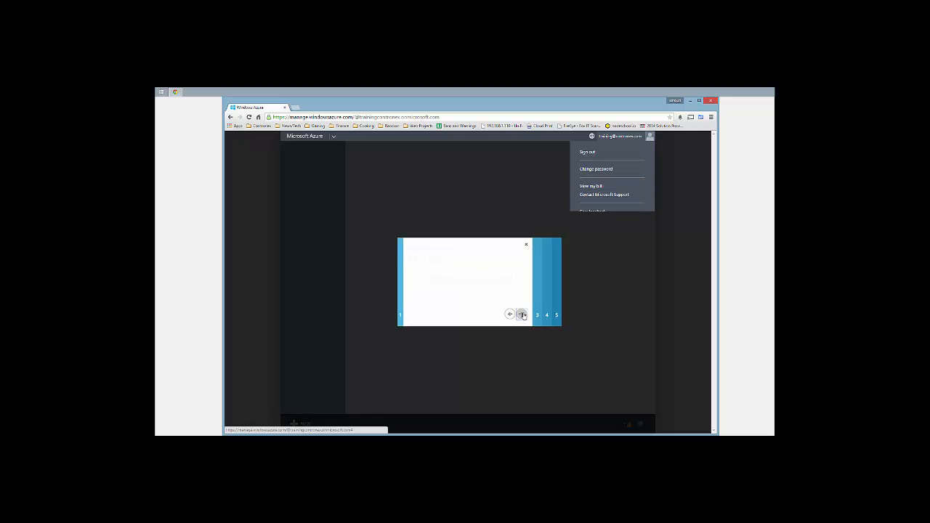
click(522, 314)
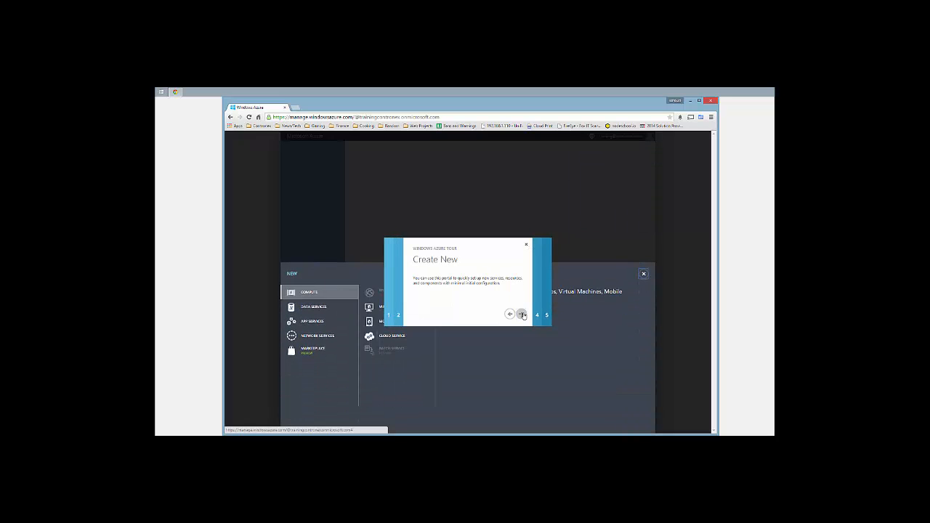
click(522, 315)
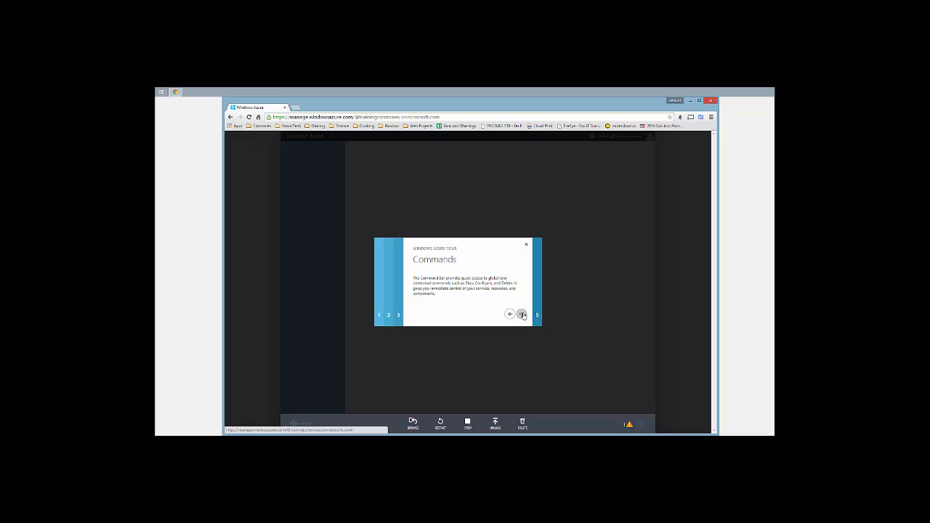
click(521, 314)
click(521, 314)
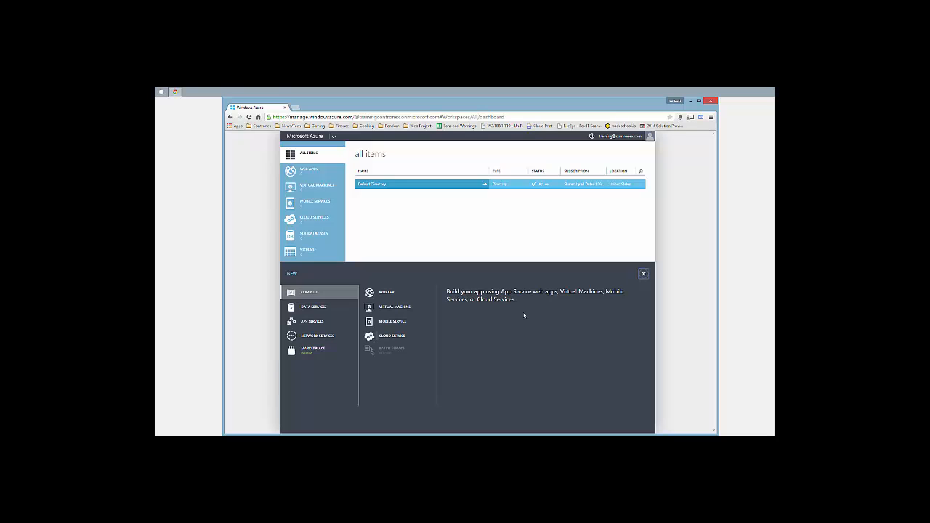
Create a virtual machine from the gallery using the Windows Server 2012 R2 Datacenter image
click(393, 311)
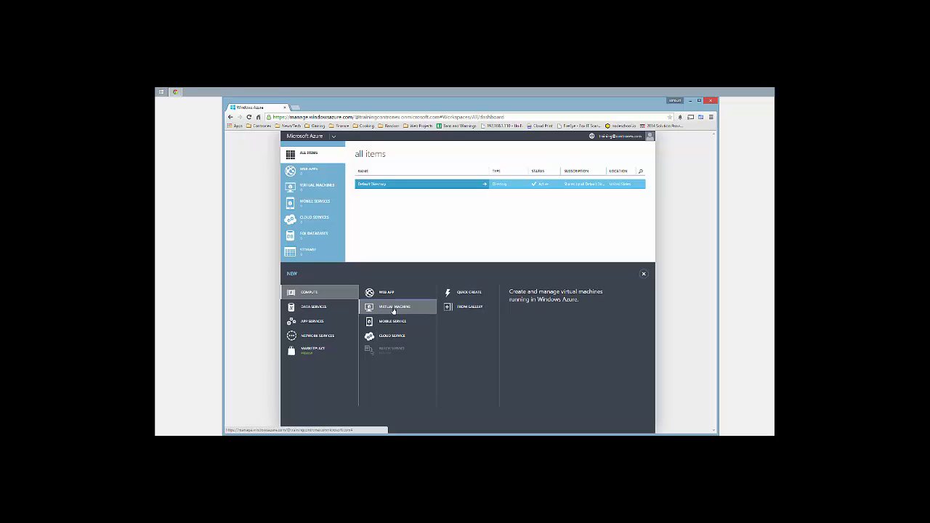
click(462, 308)
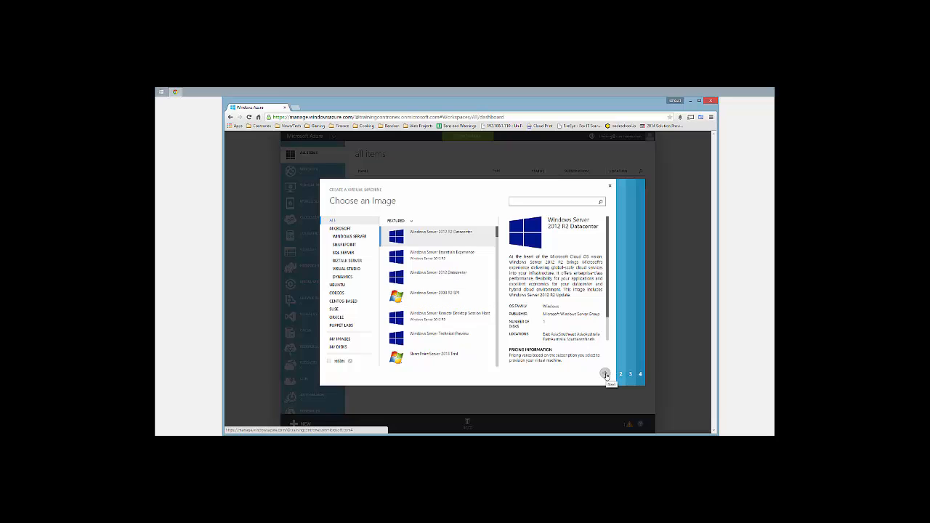
click(354, 239)
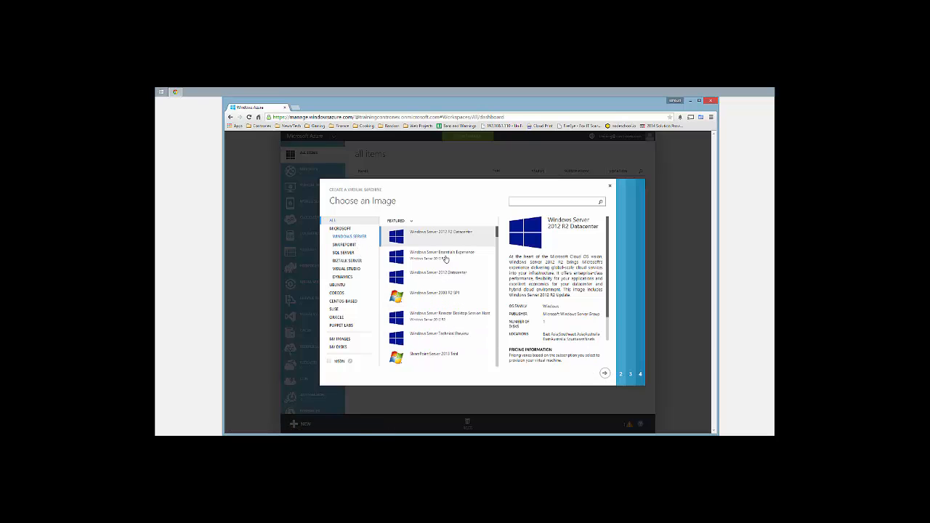
scroll(468, 291, down, 1)
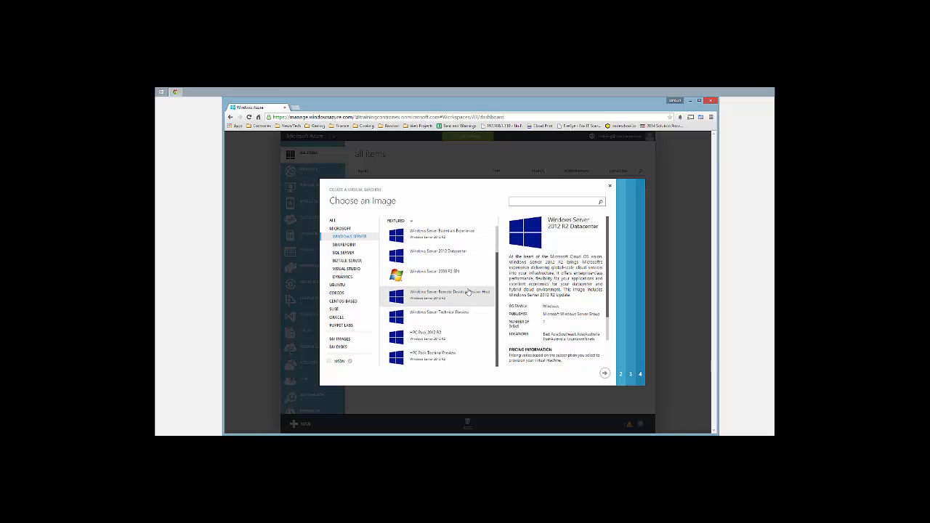
scroll(469, 291, up, 1)
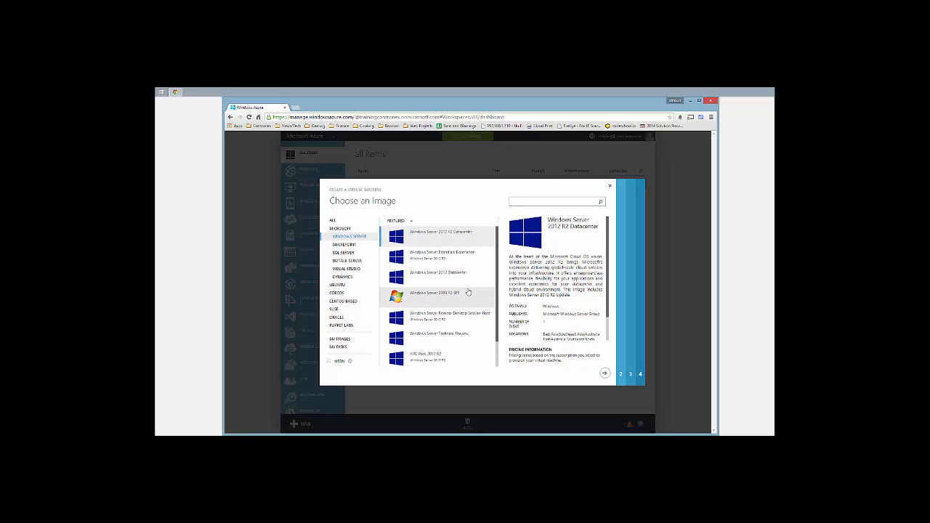
click(603, 373)
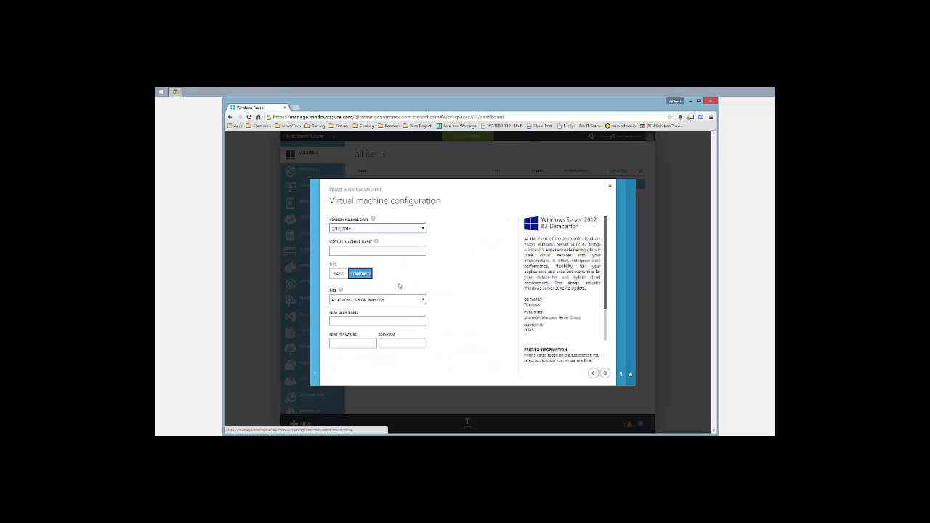
Name the VM 'dcDATAVM' and set it to Basic tier size A1 (1 core, 1.75 GB)
click(346, 249)
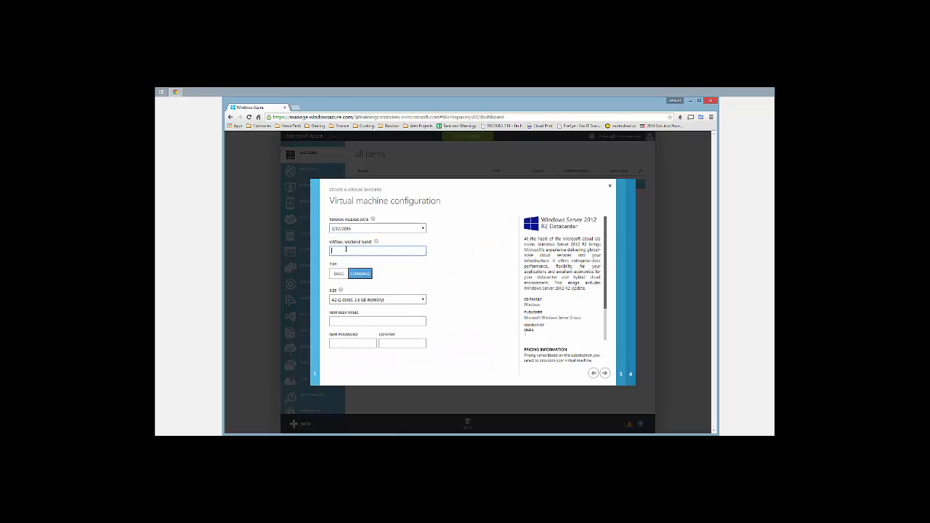
text(dcDATAVM5)
click(337, 274)
click(364, 299)
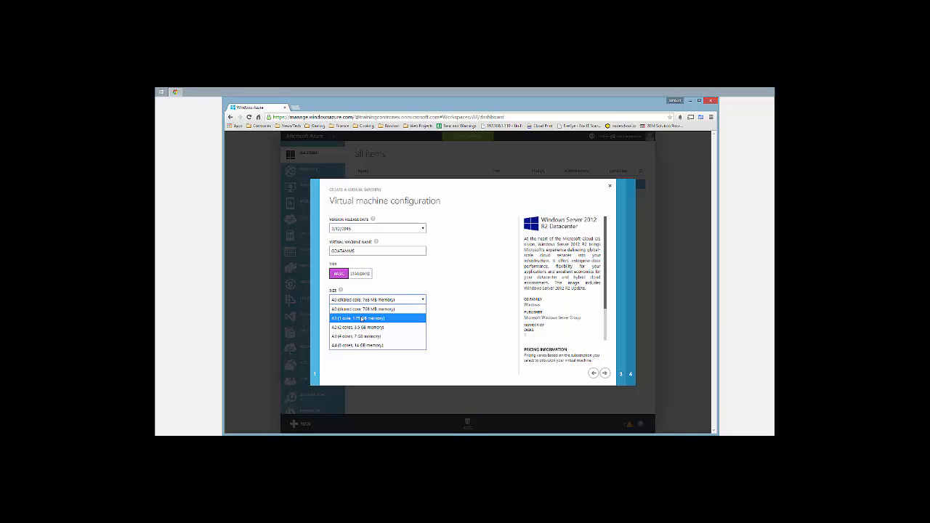
click(362, 318)
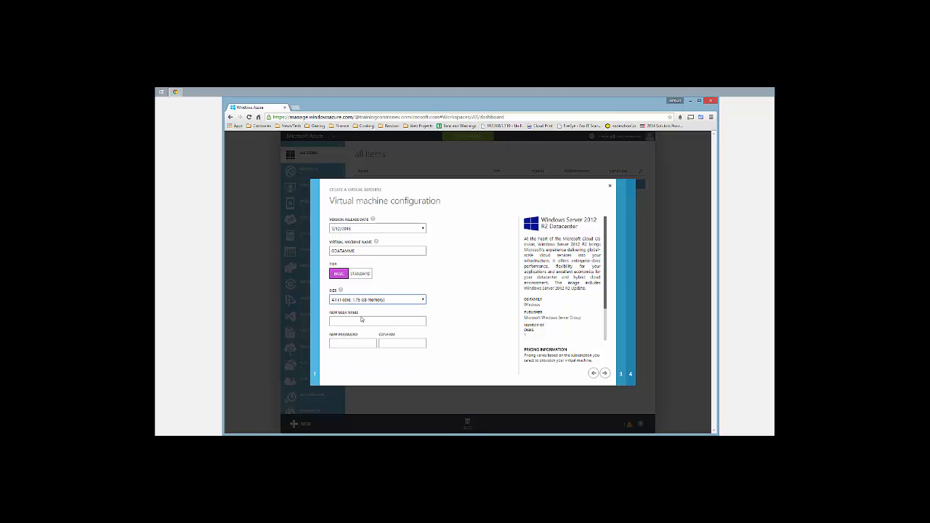
Enter the administrator user name, password and password confirmation
click(349, 320)
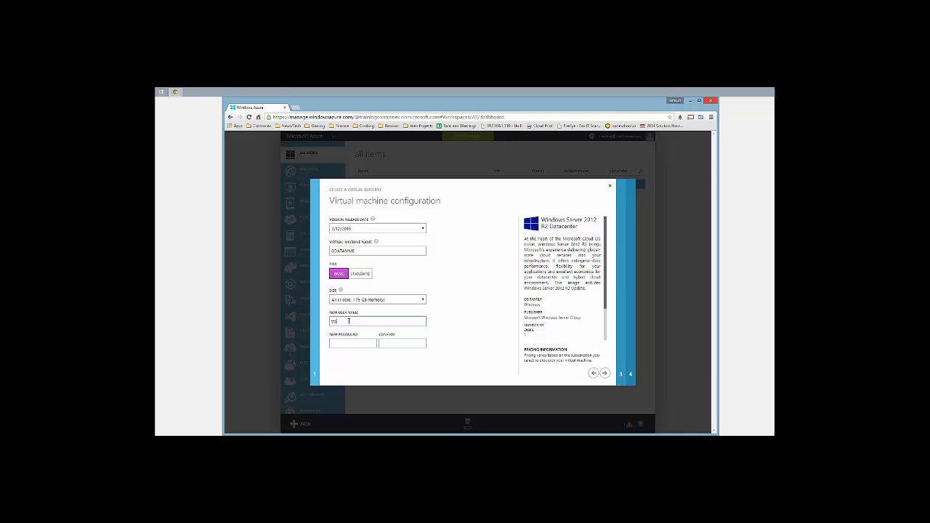
text(training)
key(Tab)
text(••••••••)
key(Tab)
text(••••••••••)
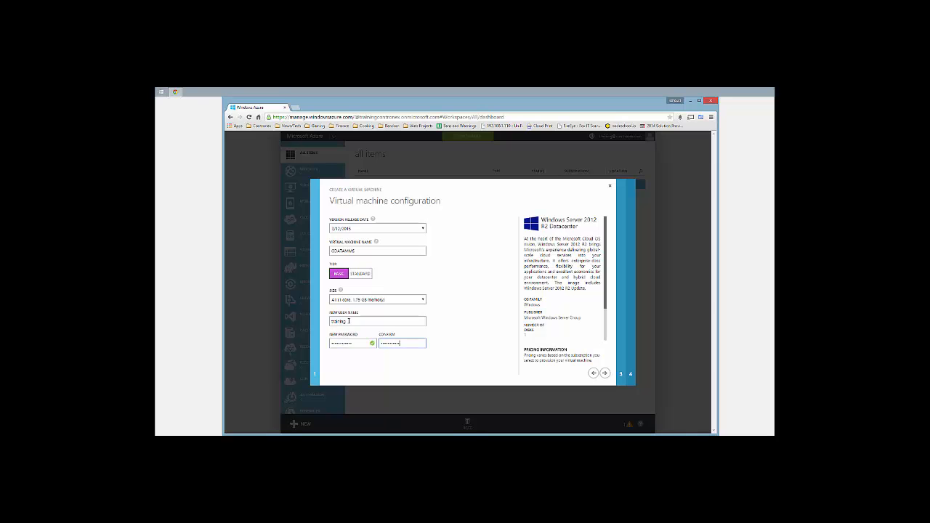
Keep creating a new cloud service and place the machine in the East US region
click(604, 374)
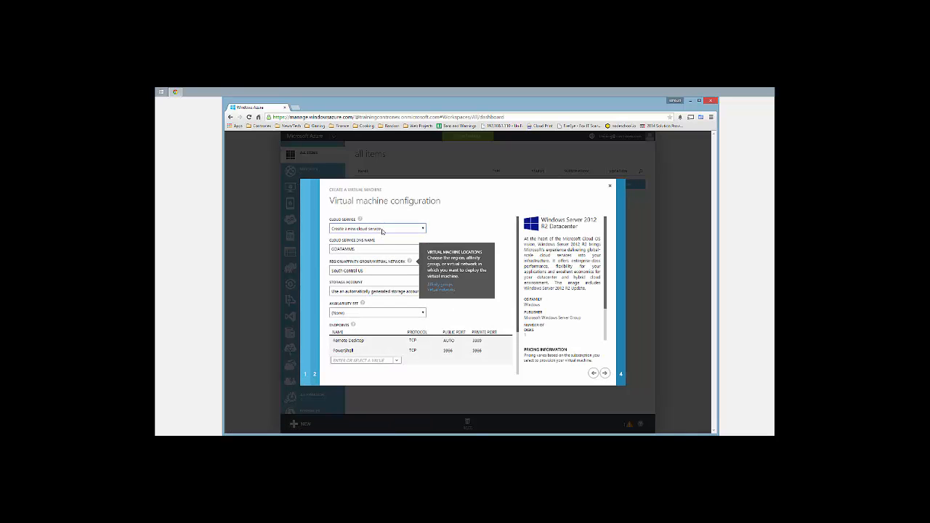
click(381, 229)
click(381, 230)
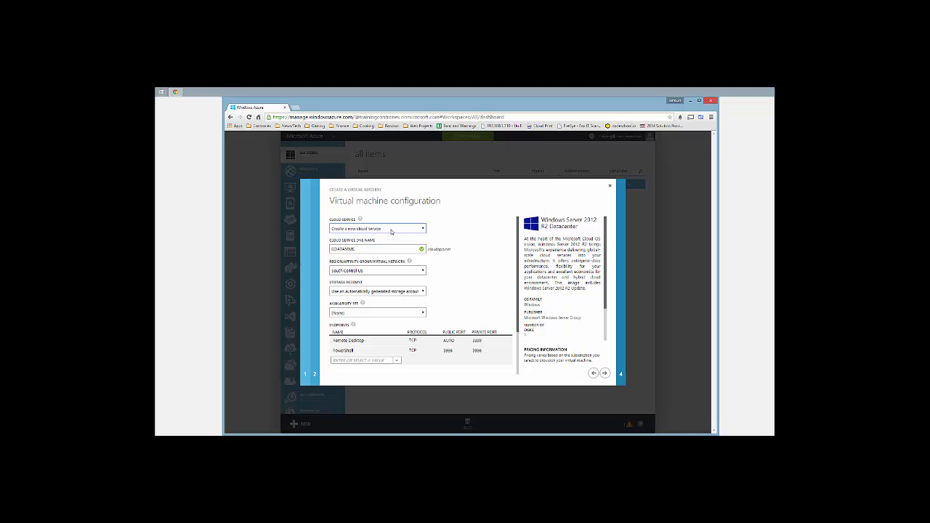
click(368, 271)
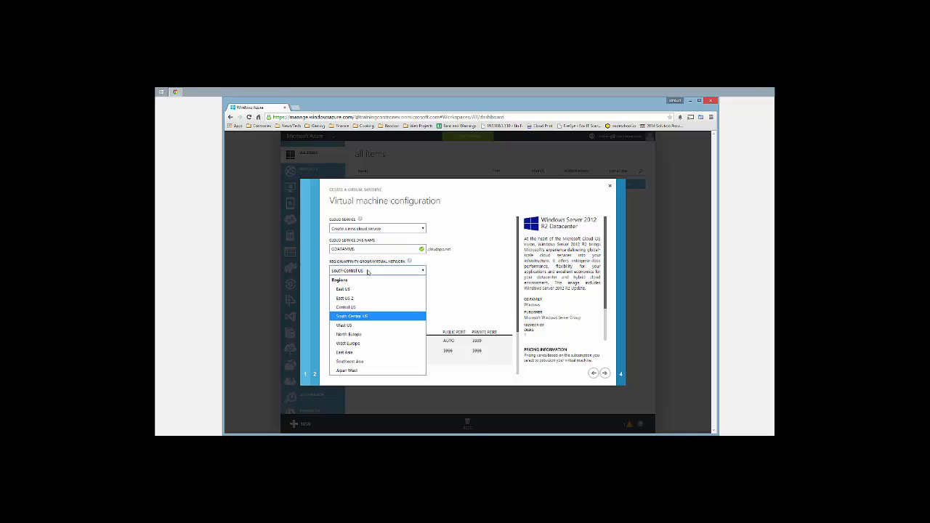
click(367, 289)
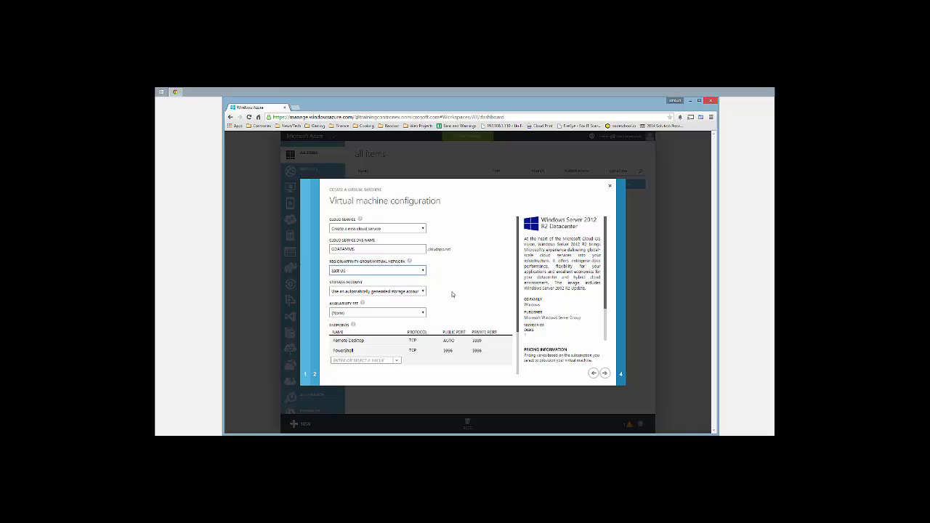
Review the endpoints, leave the VM agent options as is, and create the virtual machine
scroll(451, 294, down, 1)
scroll(451, 294, down, 3)
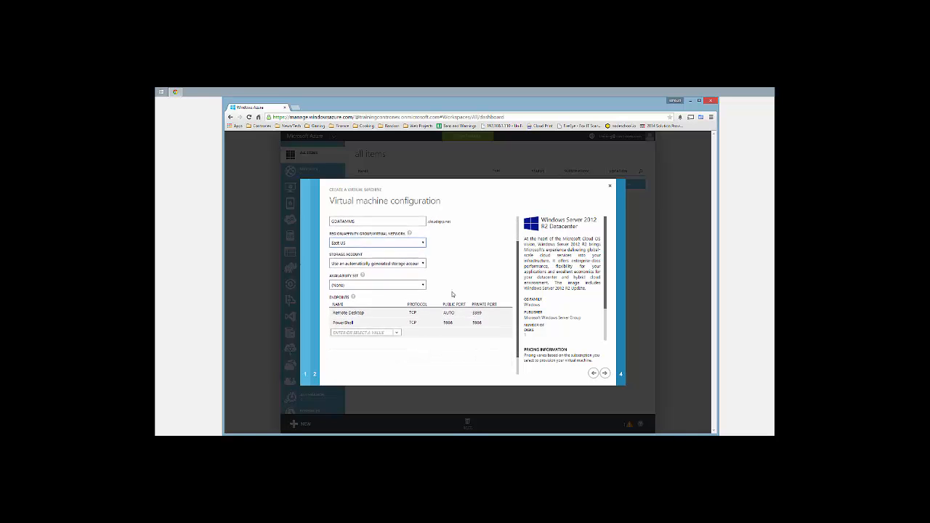
scroll(452, 294, down, 1)
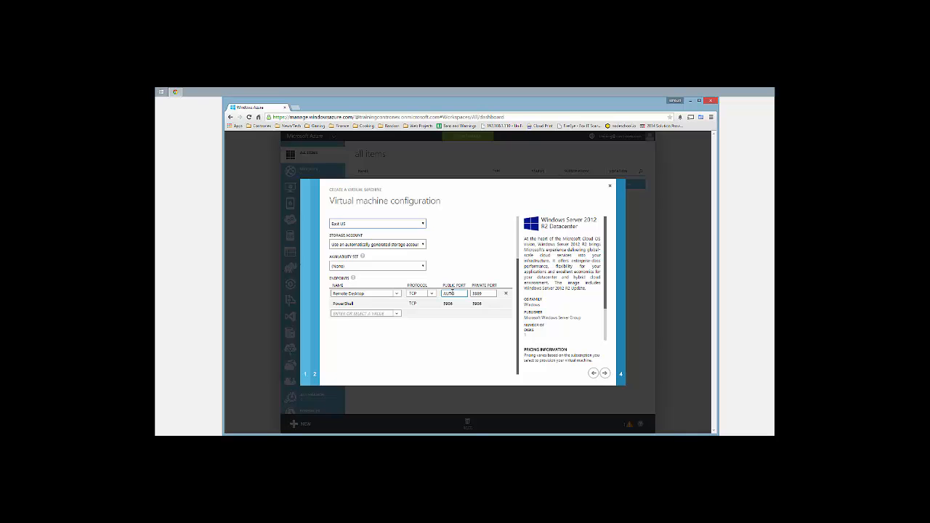
click(349, 314)
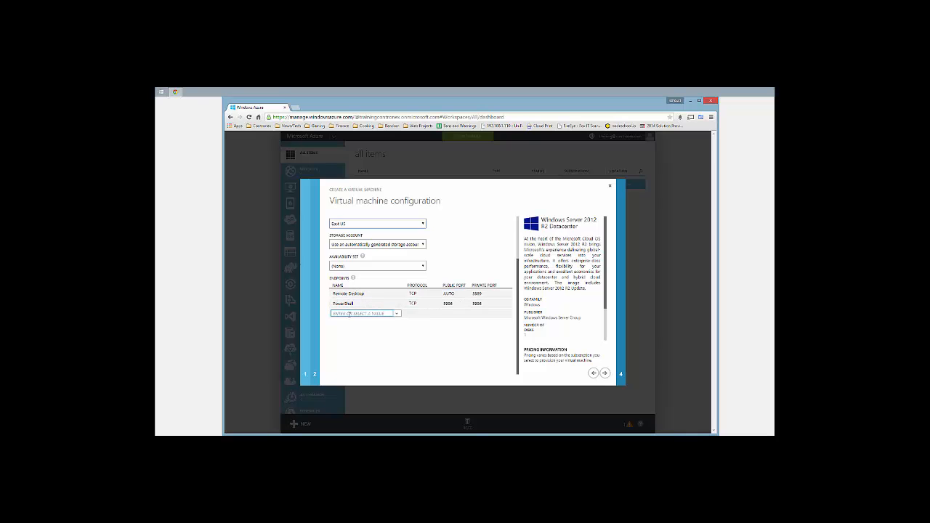
click(603, 373)
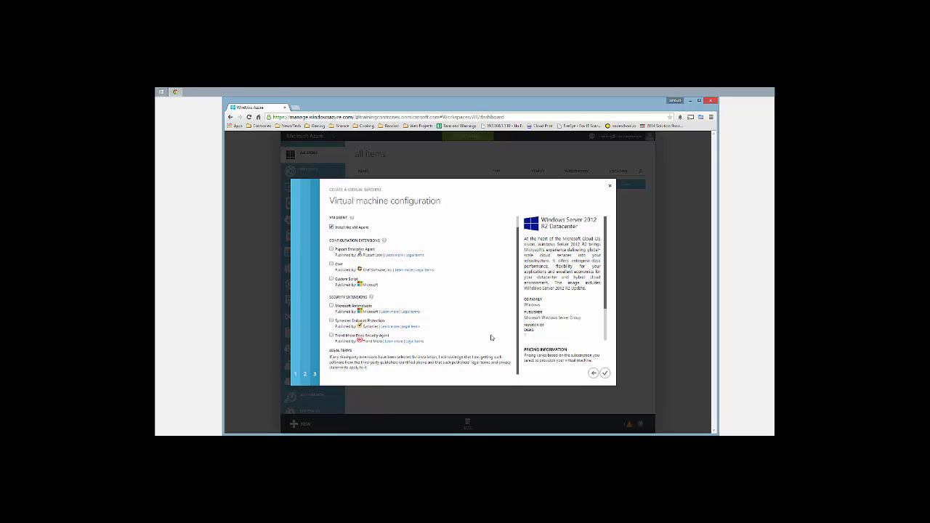
click(605, 373)
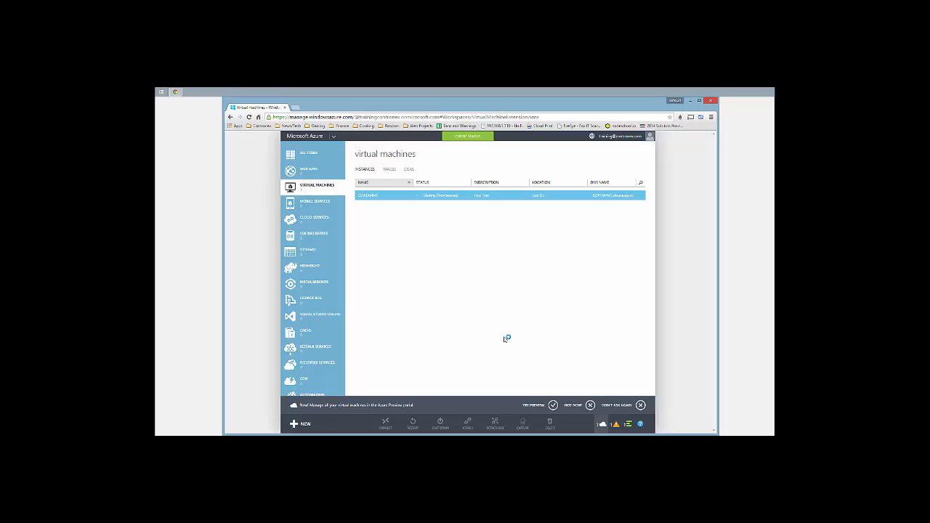
Watch the creation progress until gdatamms shows Running, then open the VM
click(628, 427)
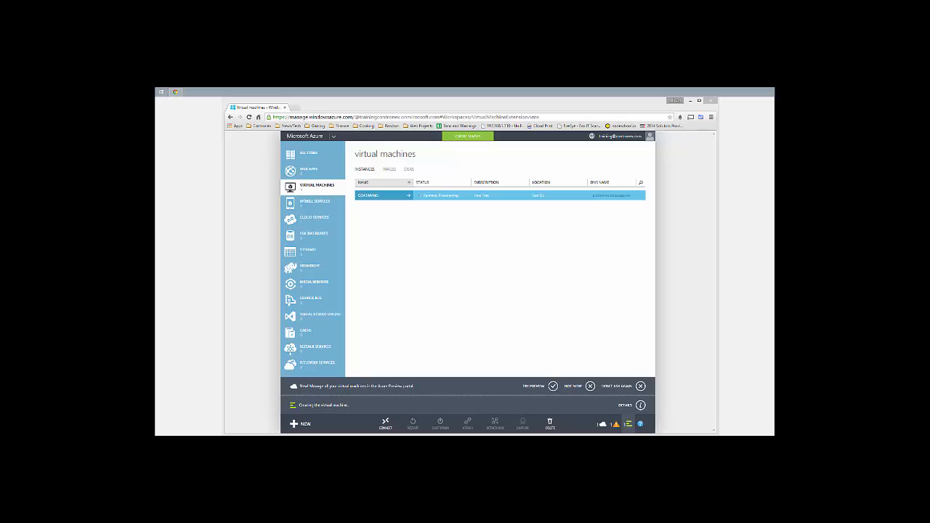
click(370, 196)
click(432, 170)
Open the gdatamms endpoints and begin adding a new standalone endpoint
click(408, 198)
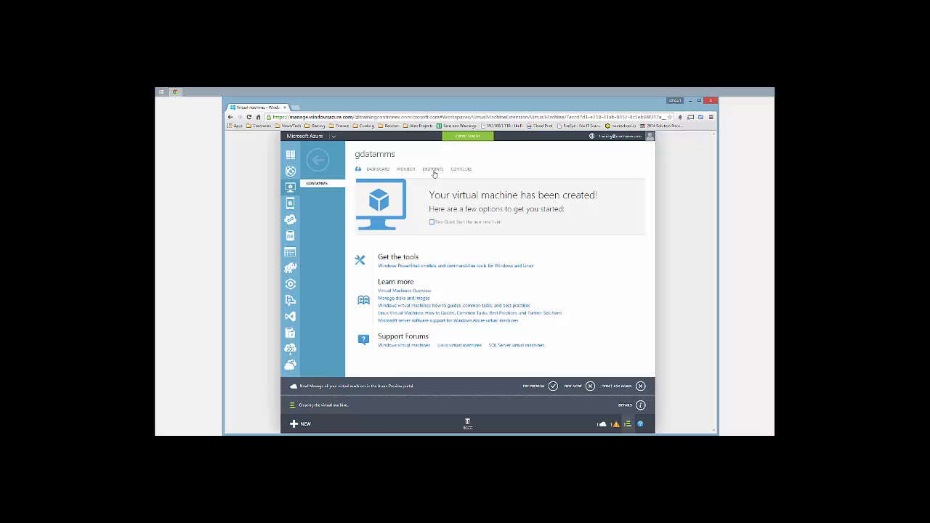
click(432, 168)
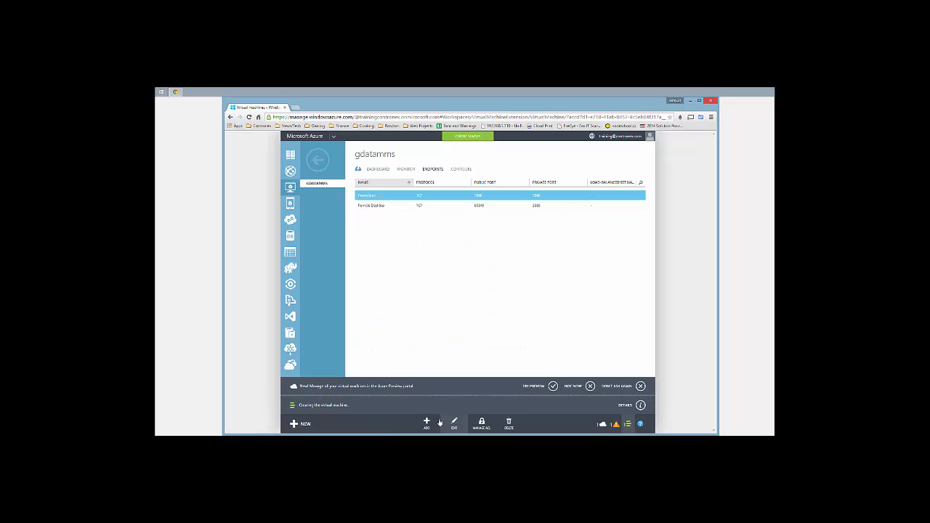
click(427, 423)
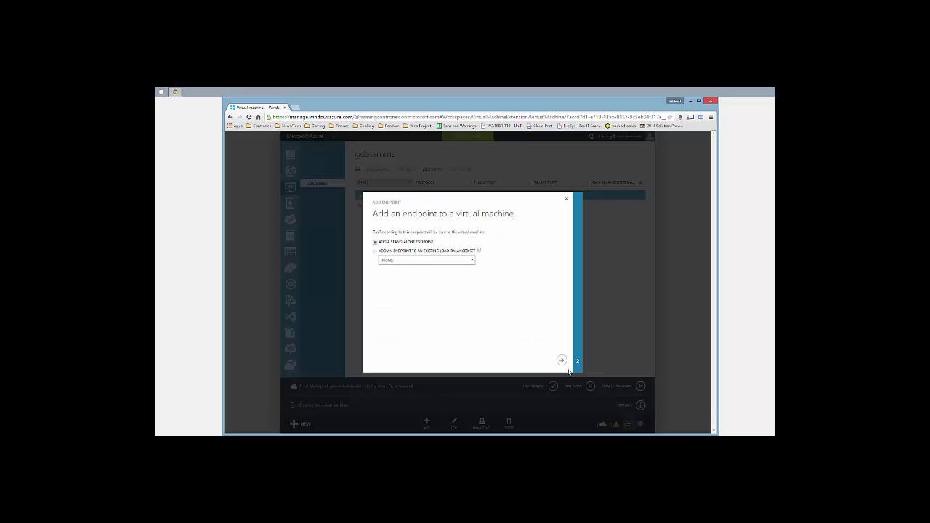
click(561, 360)
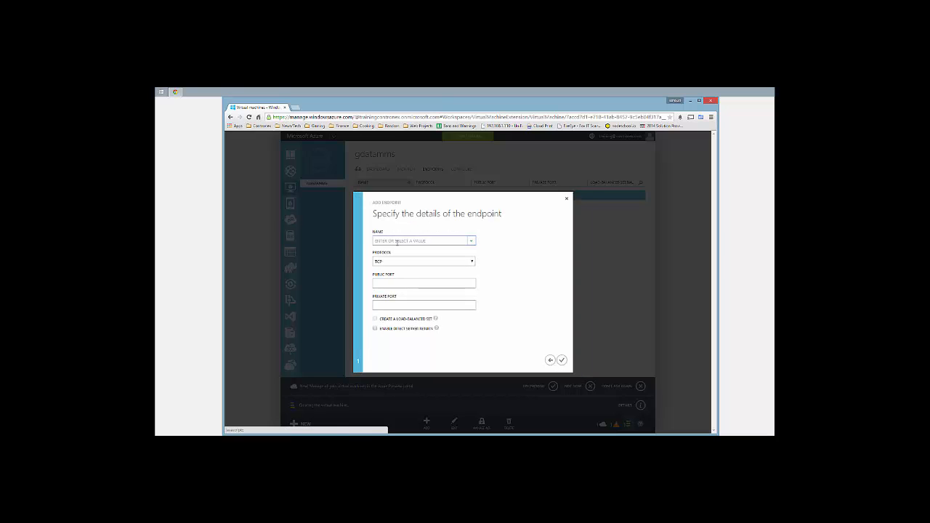
Name the TCP endpoint 'Port 7161' with public and private port 7161 and confirm it
click(395, 240)
text(Pi01)
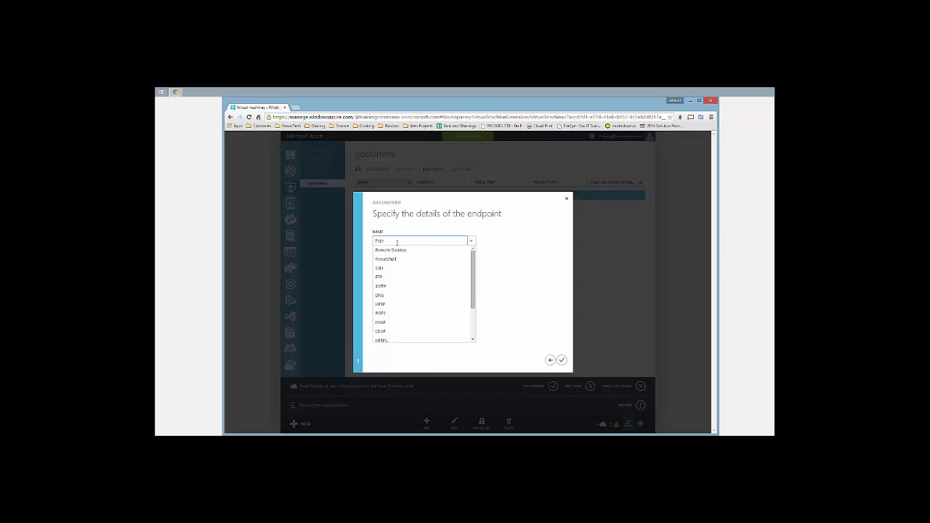
click(382, 282)
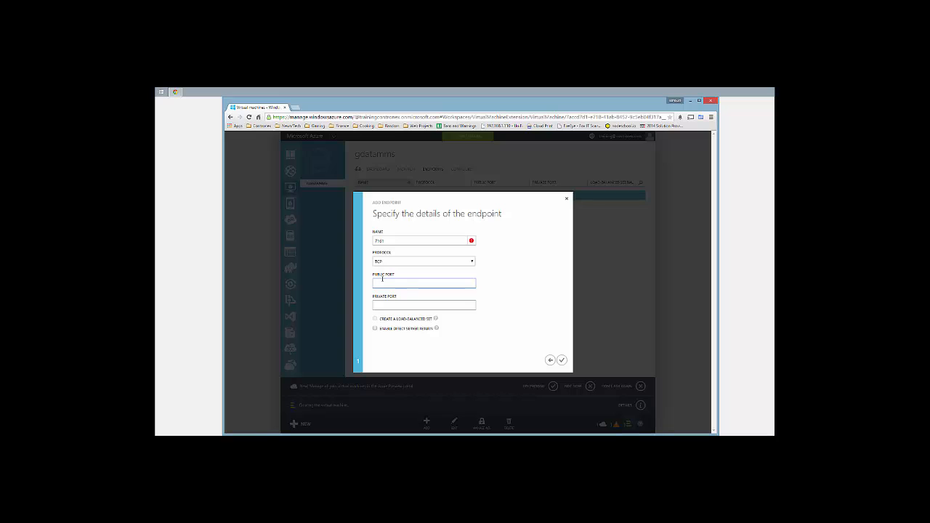
text(7161)
click(383, 304)
text(7161)
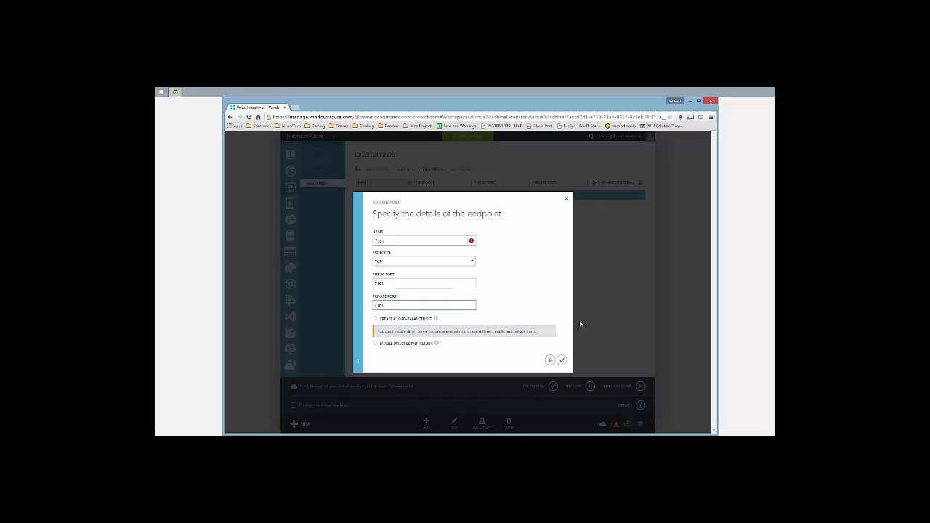
click(562, 360)
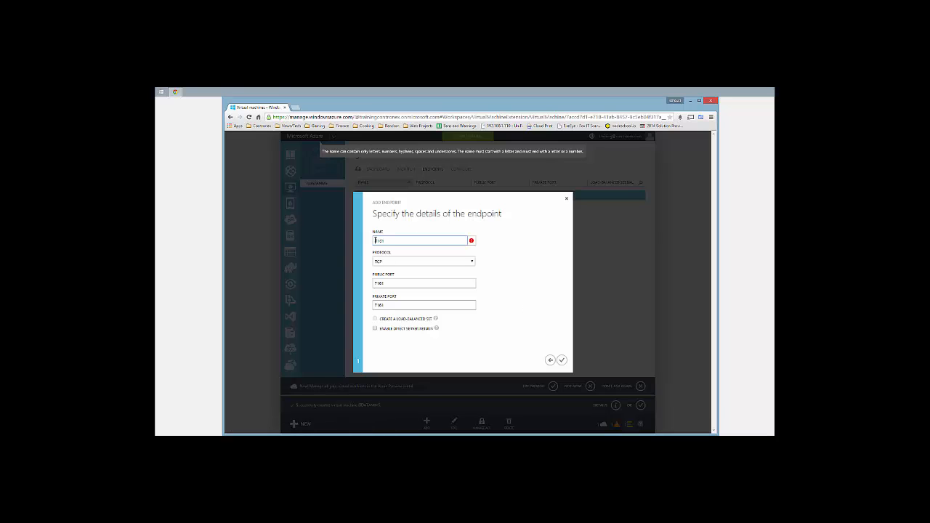
click(376, 241)
text(Port)
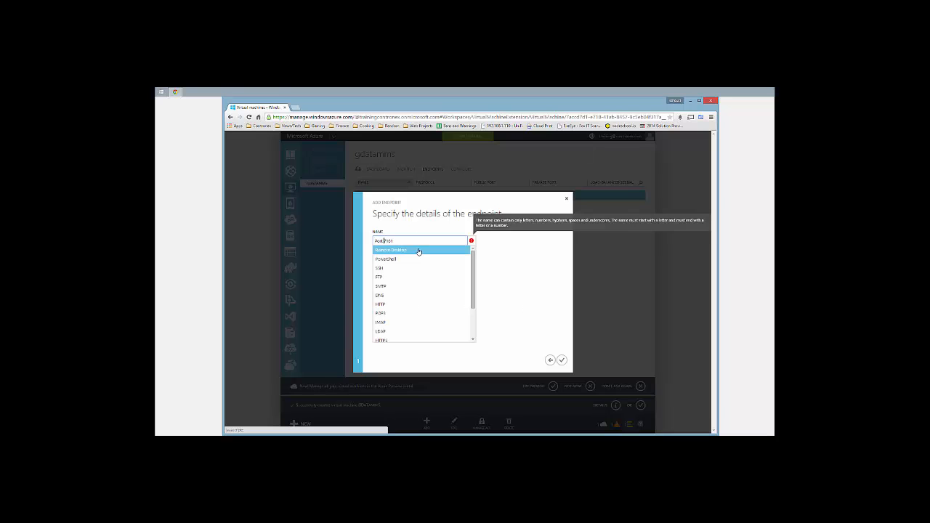
click(561, 361)
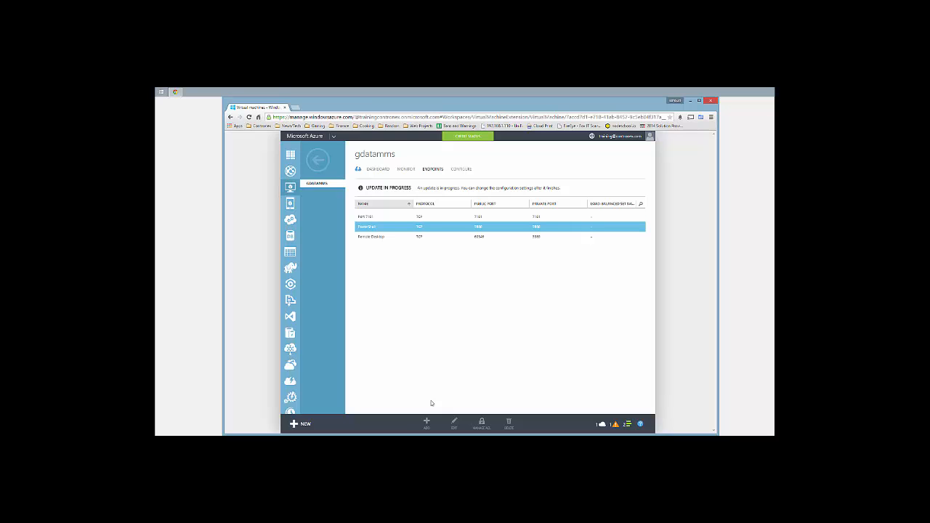
Dismiss the completed operation notifications and the Azure Preview banner
click(628, 425)
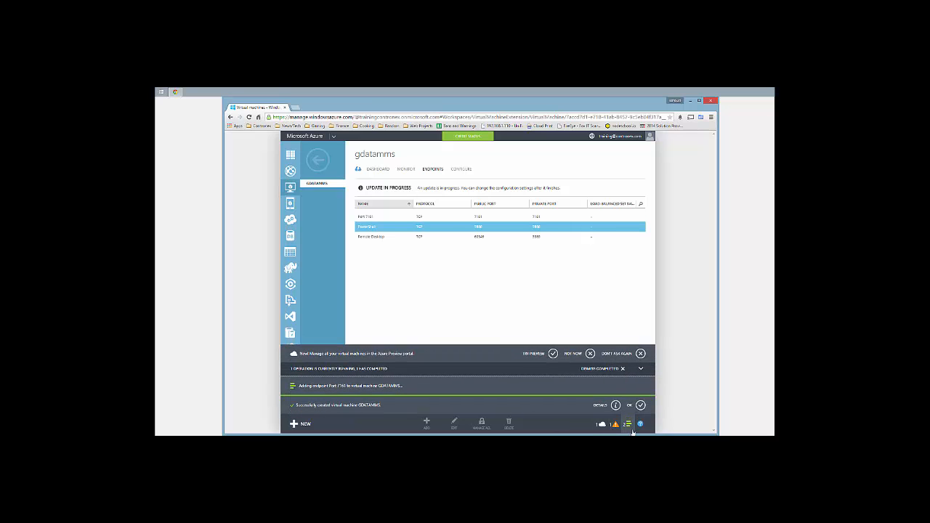
click(640, 405)
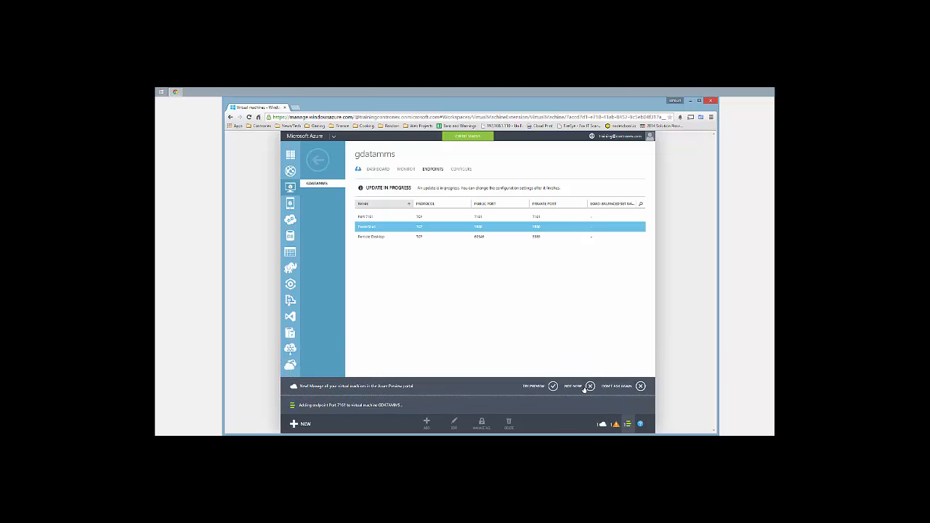
click(589, 386)
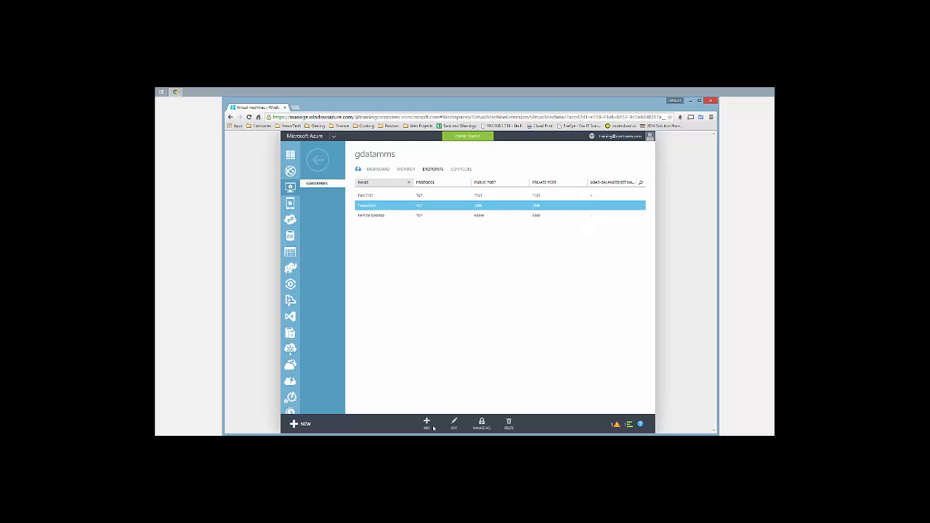
Add a 'Port 7182' endpoint with matching TCP port 7182
click(426, 423)
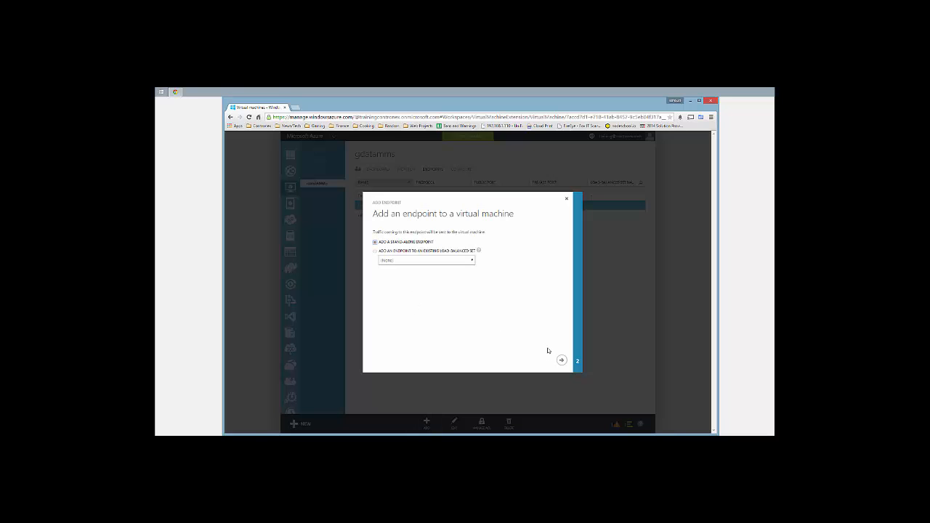
click(560, 361)
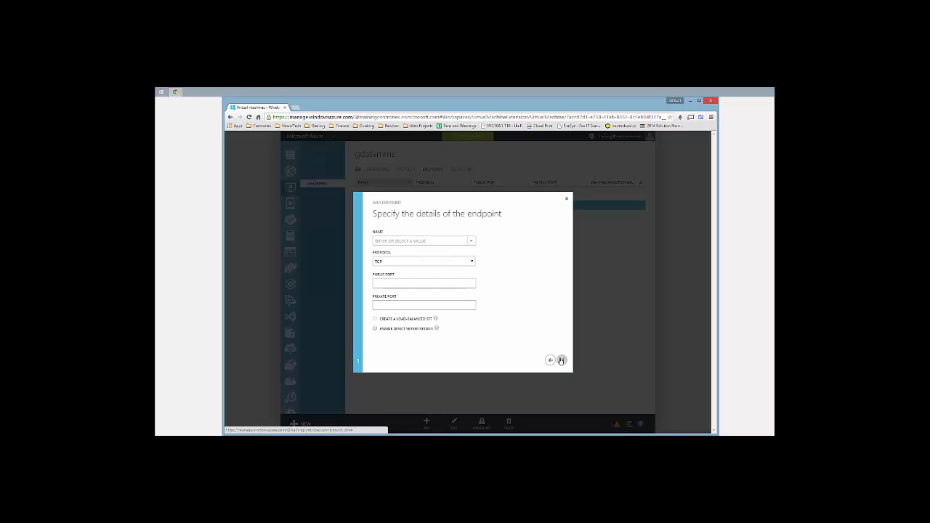
click(399, 240)
text(Pe)
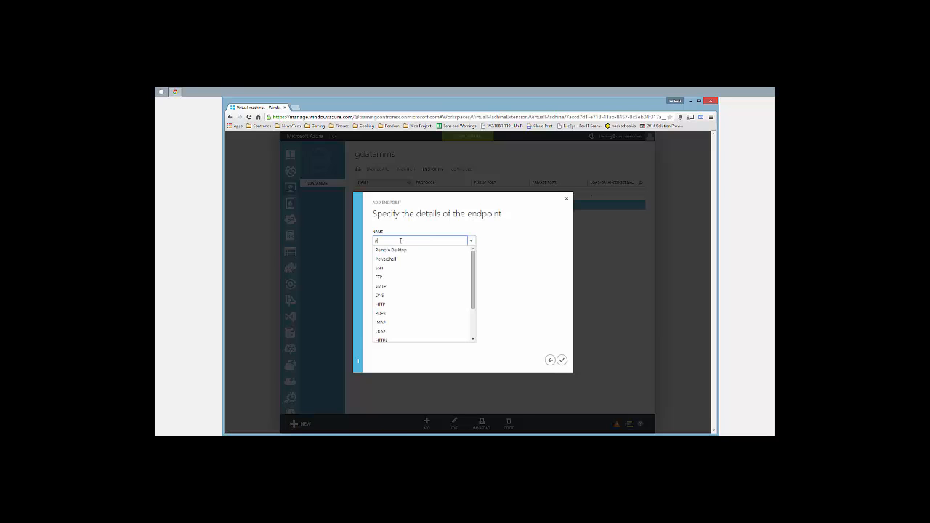
text(rt 7182)
click(499, 250)
click(388, 283)
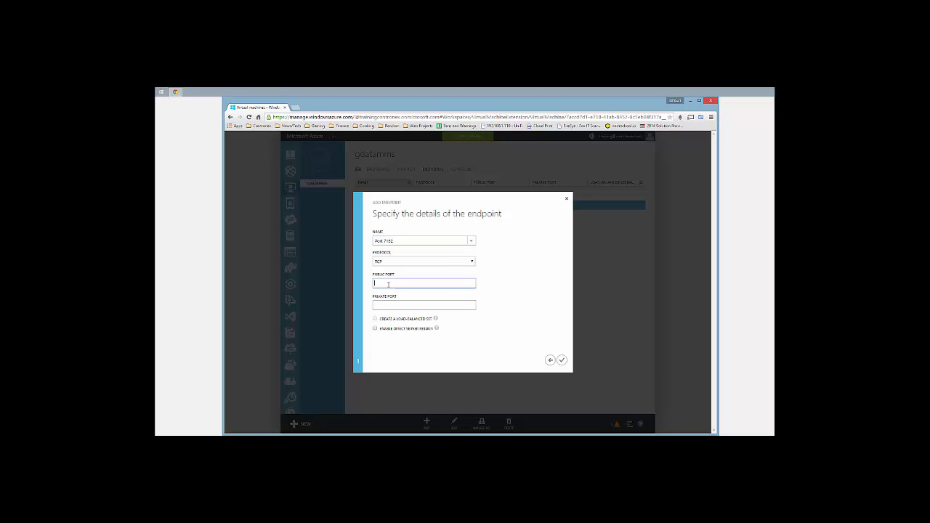
key(Tab)
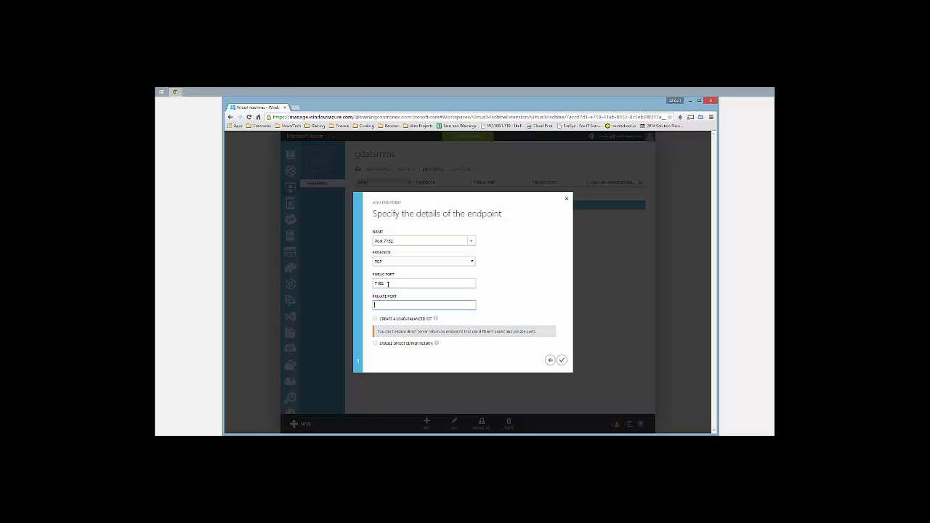
text(7182)
click(560, 360)
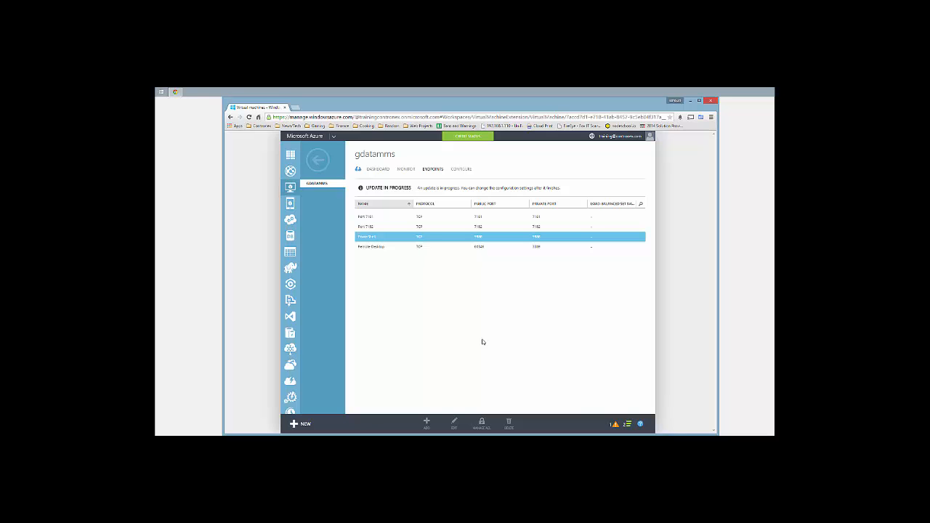
Add a 'Port 7183' endpoint with public and private TCP port 7183
click(426, 422)
click(562, 361)
click(389, 240)
text(Port 7183)
key(Tab)
key(Tab)
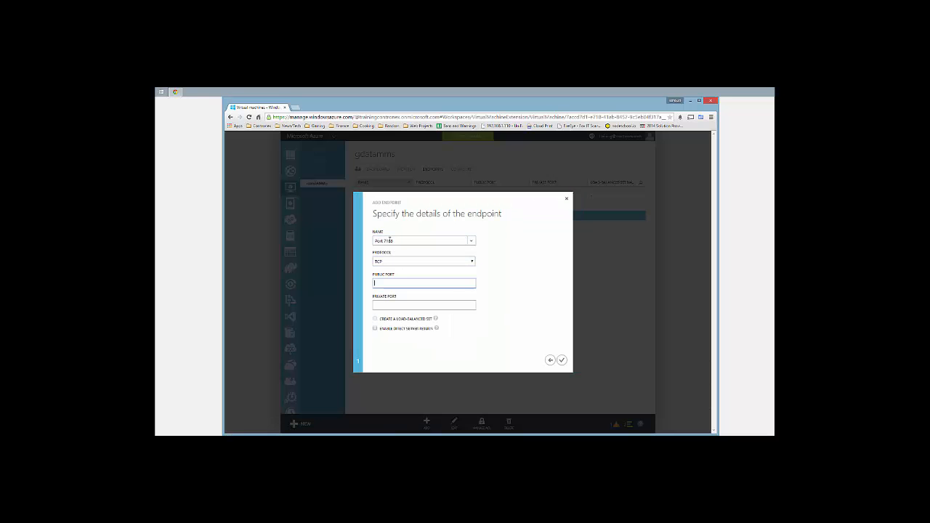
text(7183)
click(561, 360)
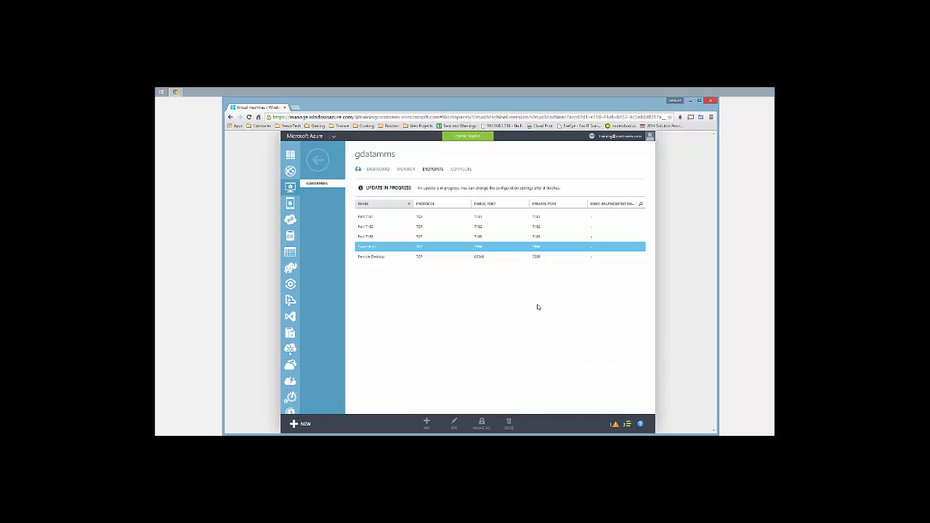
Add a 'Port 7184' endpoint, then switch to the gdatamms dashboard
click(426, 423)
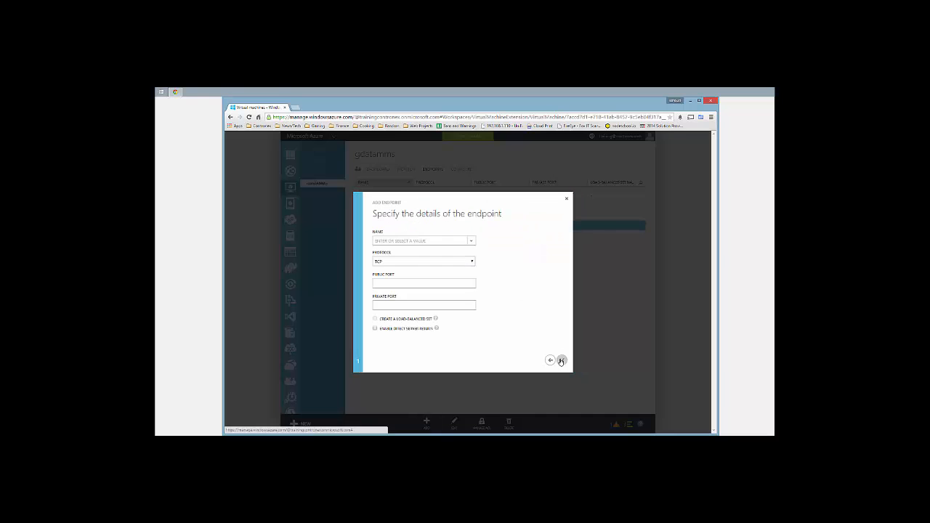
click(408, 241)
text(Port 7184)
click(560, 360)
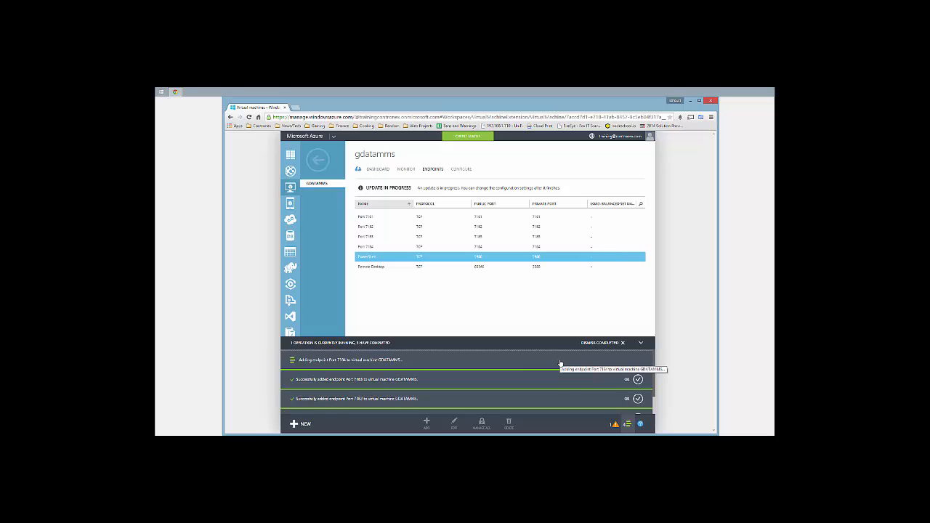
click(378, 170)
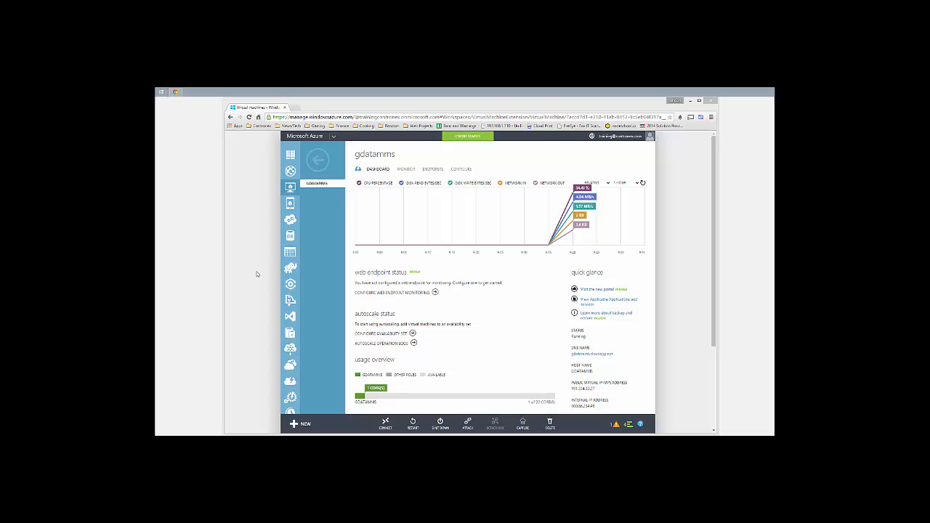
Download the GDATAMMS.rdp connection file and open it
click(385, 426)
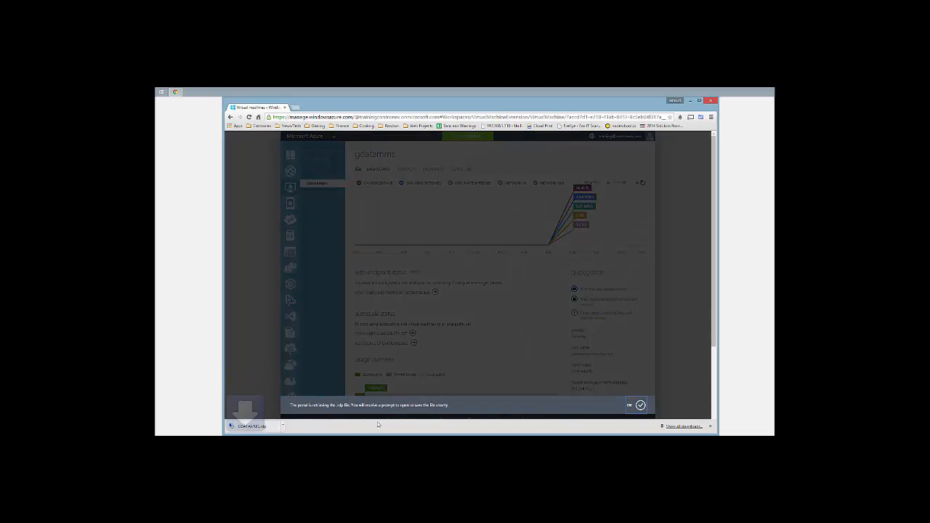
click(269, 430)
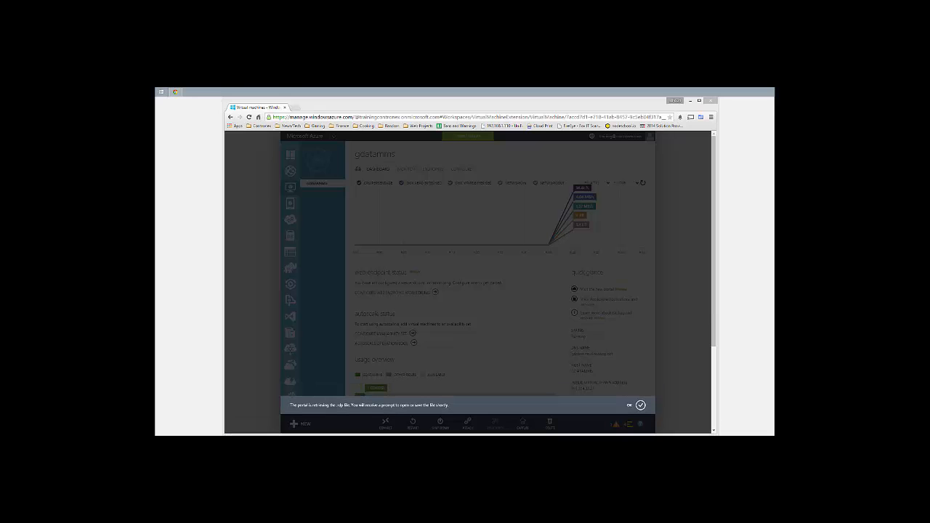
drag(431, 254, 467, 219)
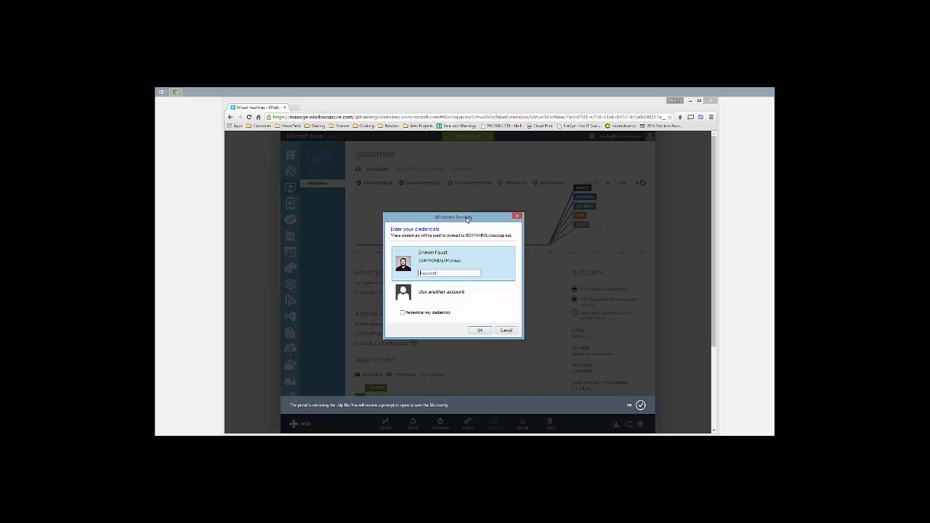
Sign in with another account by entering the VM user name and password
click(446, 296)
text(train)
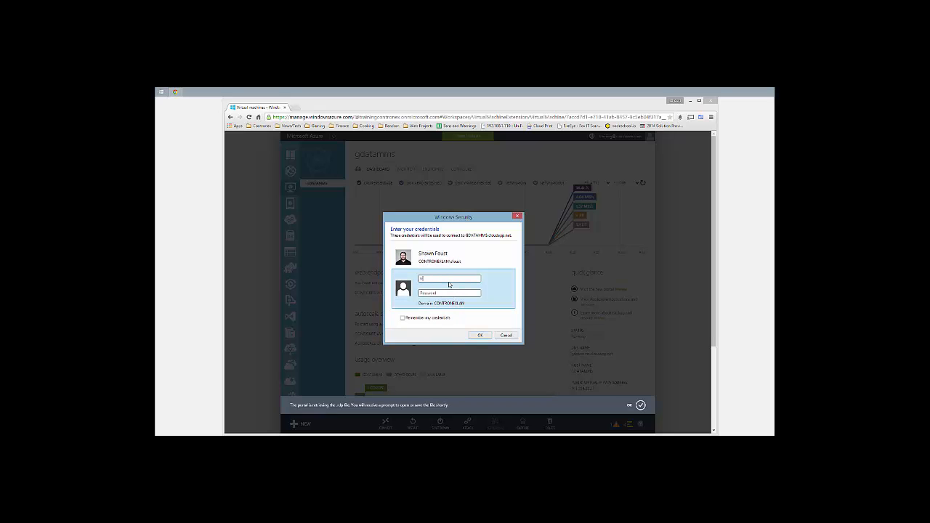
text(ing)
key(Tab)
text(********)
key(Return)
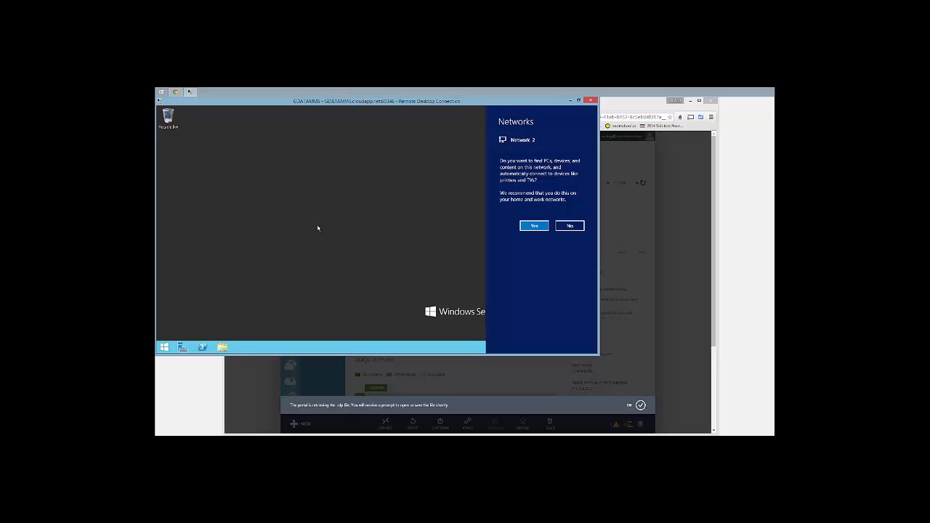
Once the remote session loads, answer No to network discovery in the Networks sidebar
click(571, 225)
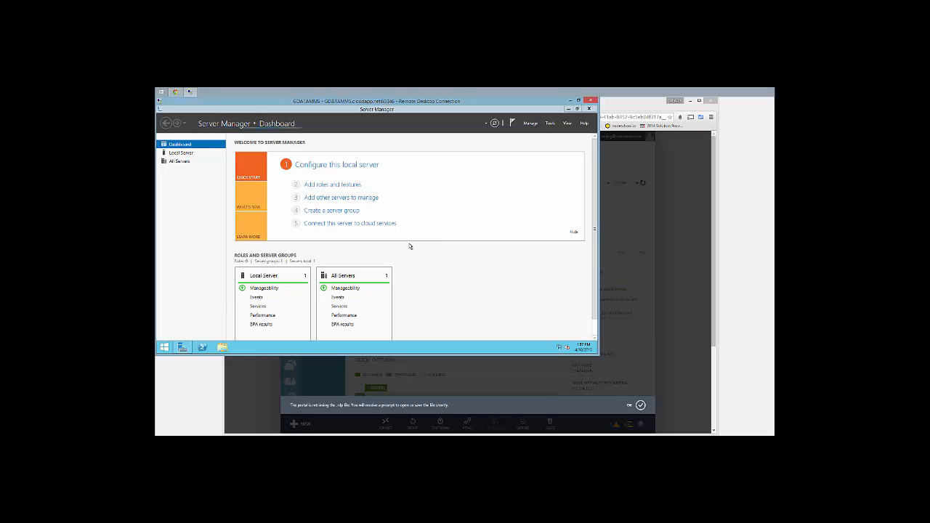
Open Add Roles and Features, choosing role-based installation with GDATAMMS as destination server
click(345, 185)
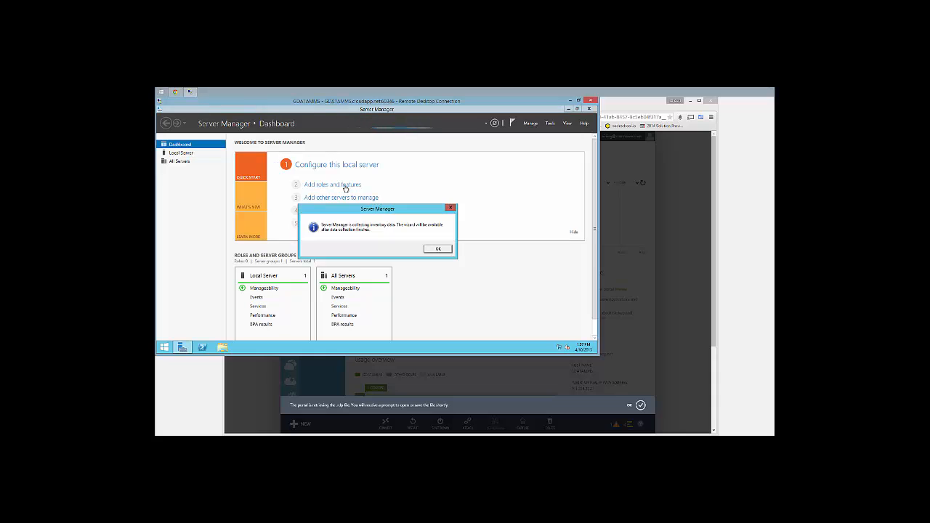
click(437, 249)
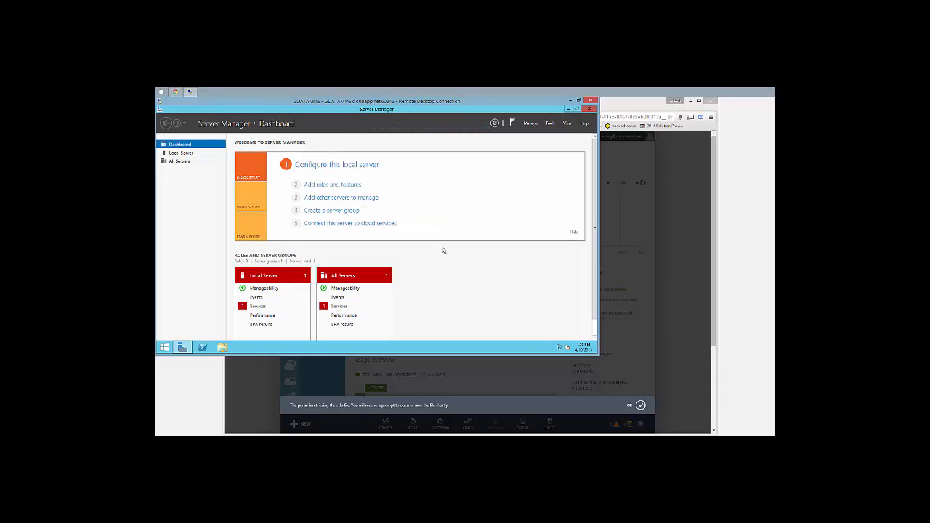
click(352, 186)
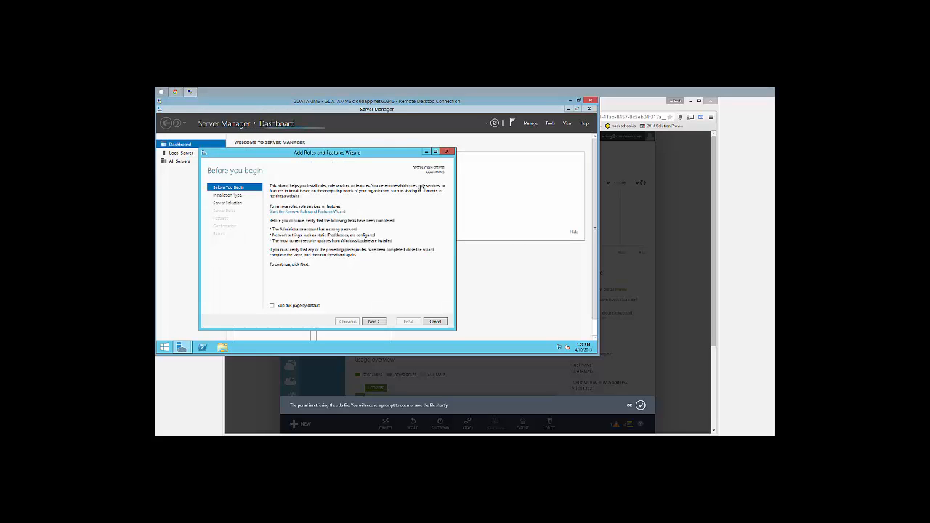
click(371, 322)
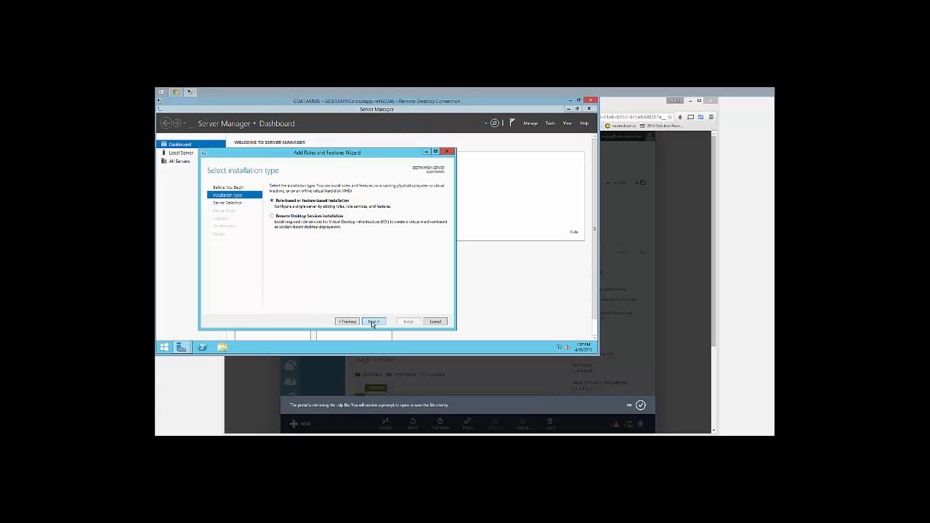
click(371, 322)
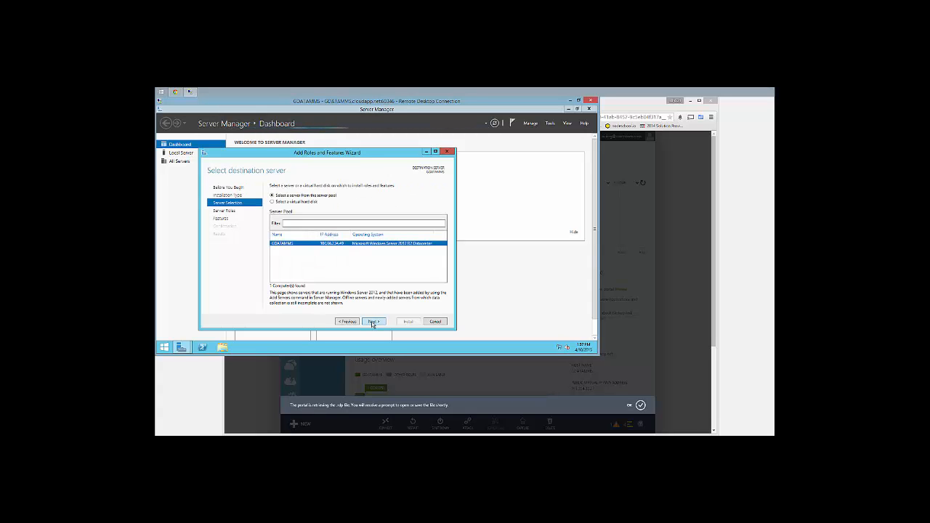
click(372, 321)
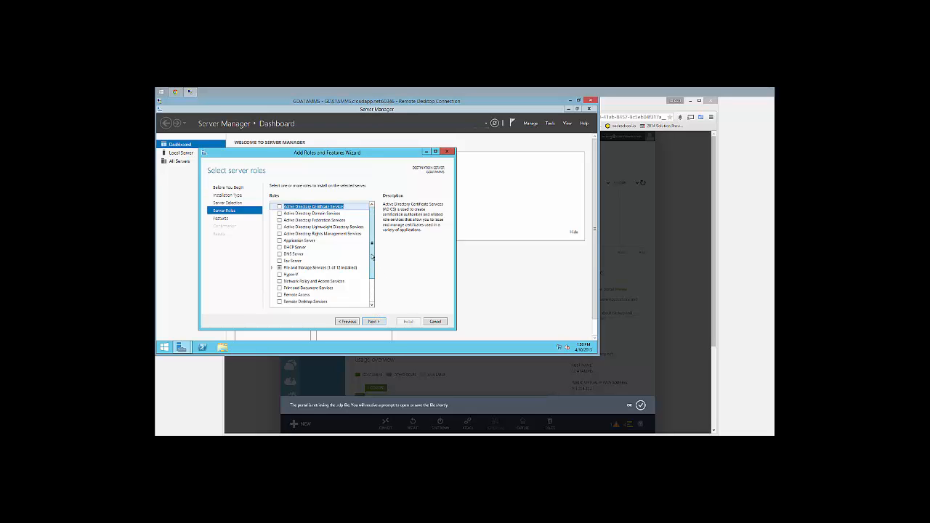
Tick Web Server (IIS), add its required management tools, and continue to Features
drag(372, 257, 373, 287)
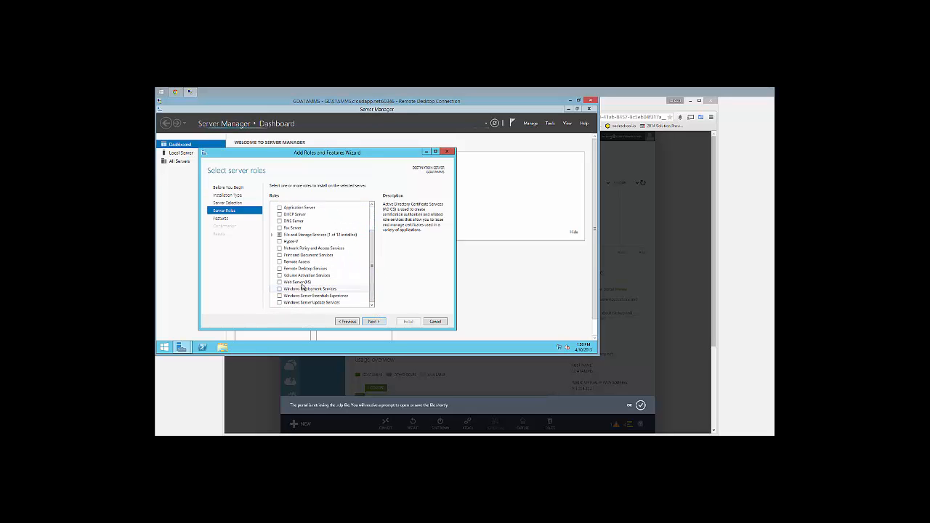
click(366, 282)
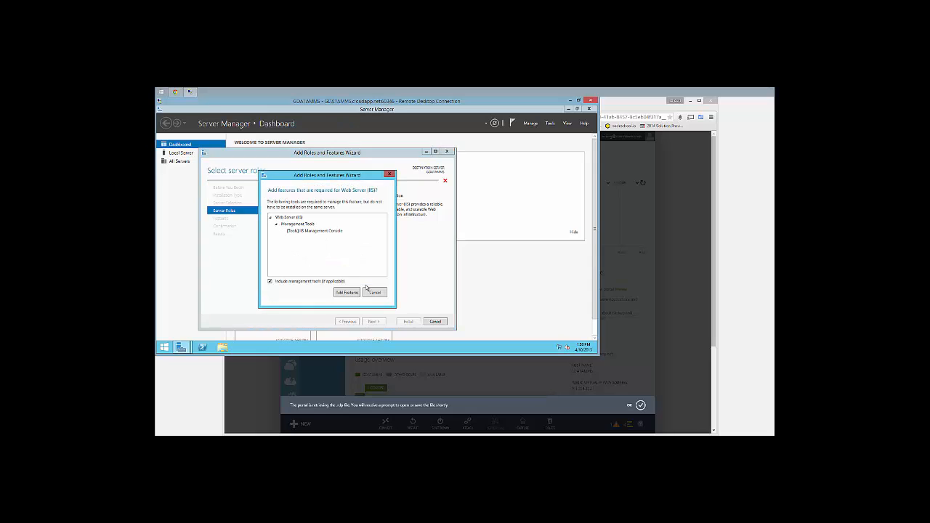
click(347, 292)
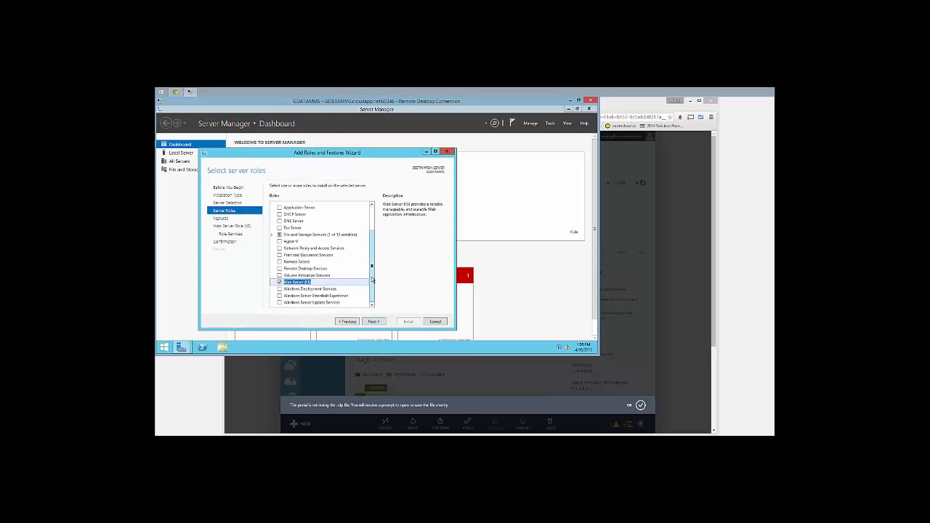
click(374, 321)
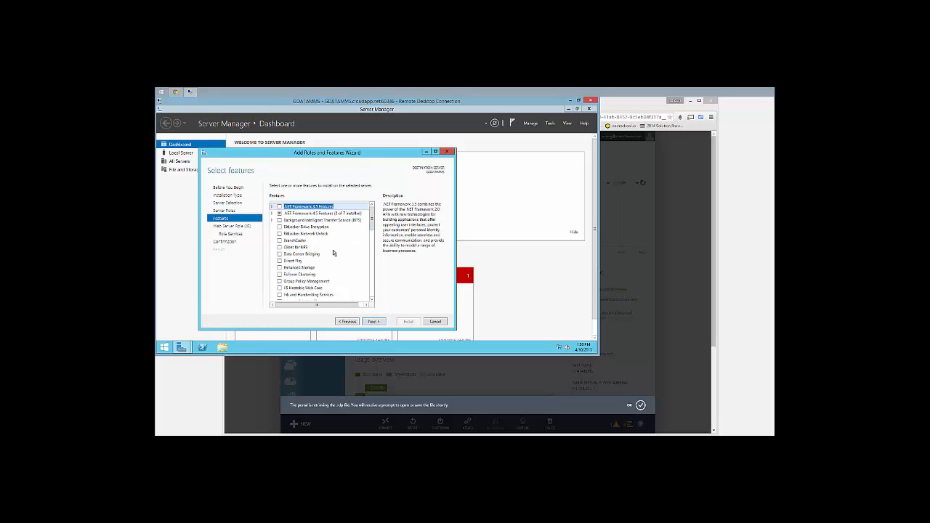
Enable ASP.NET 4.5 plus WCF HTTP Activation and TCP Activation under .NET Framework 4.5 Features
click(272, 213)
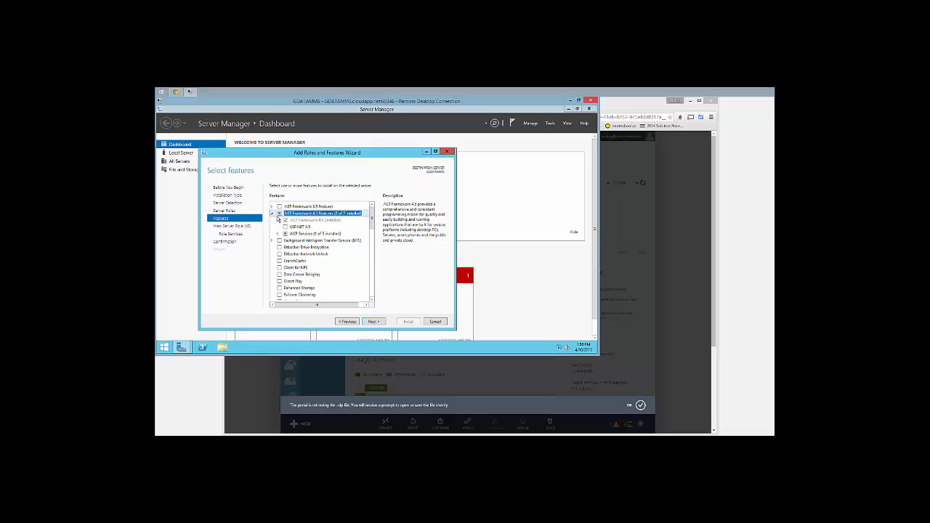
click(285, 227)
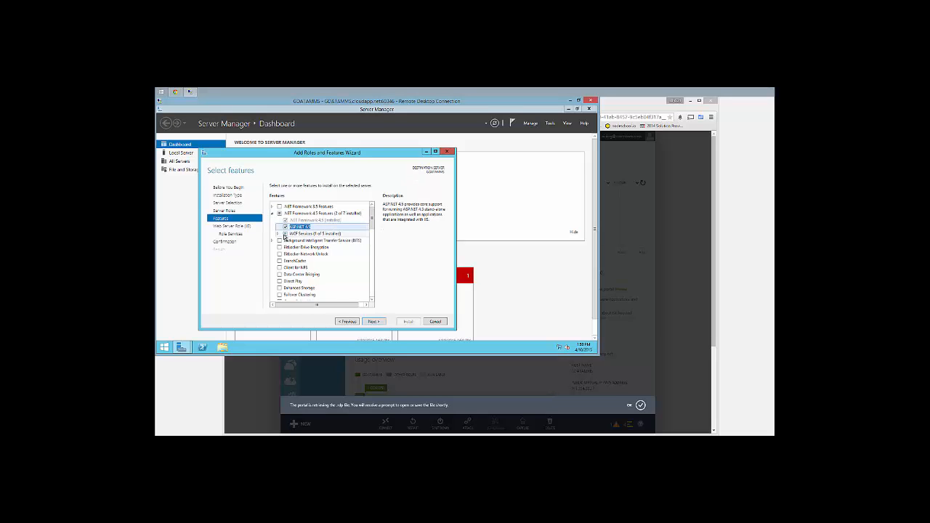
click(279, 235)
click(292, 241)
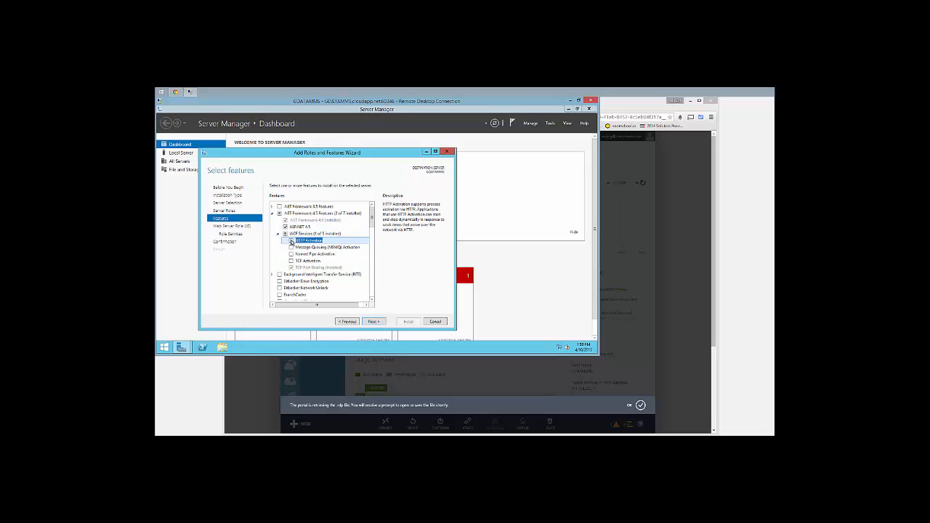
click(346, 292)
click(292, 261)
click(291, 261)
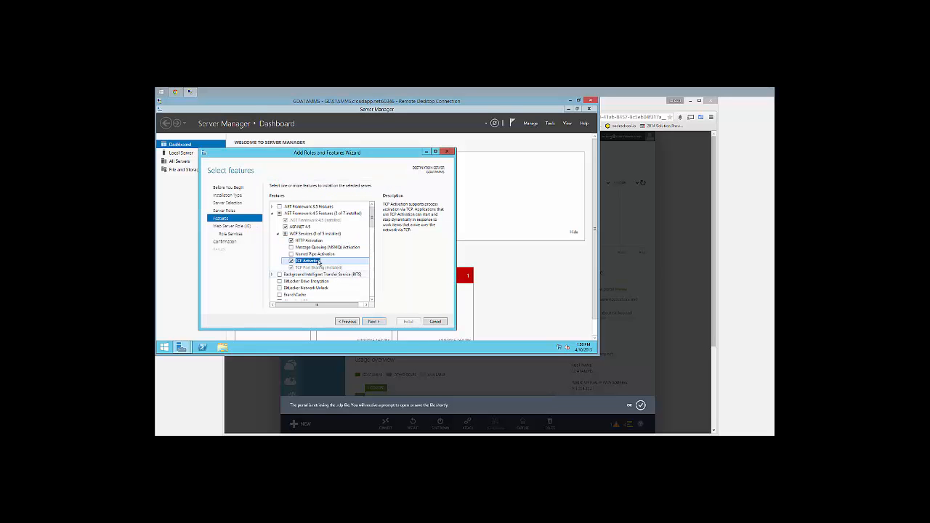
click(279, 234)
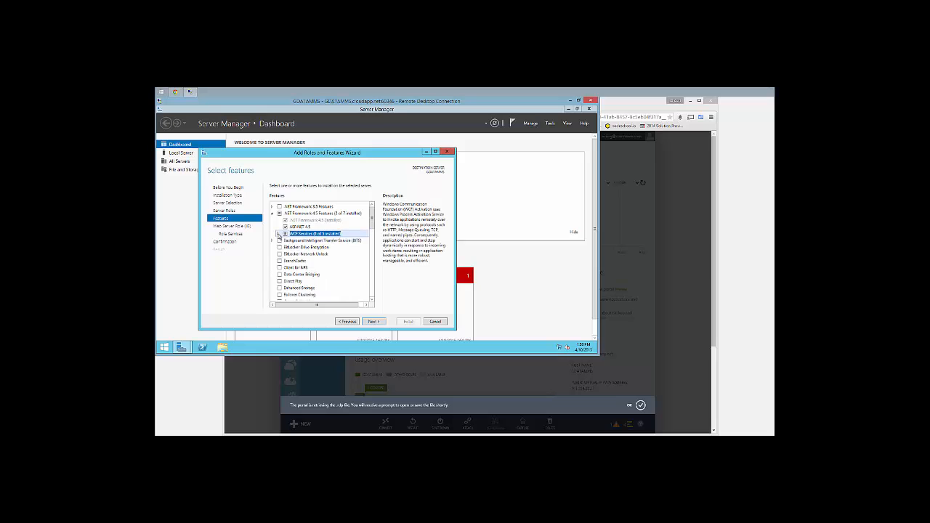
click(272, 213)
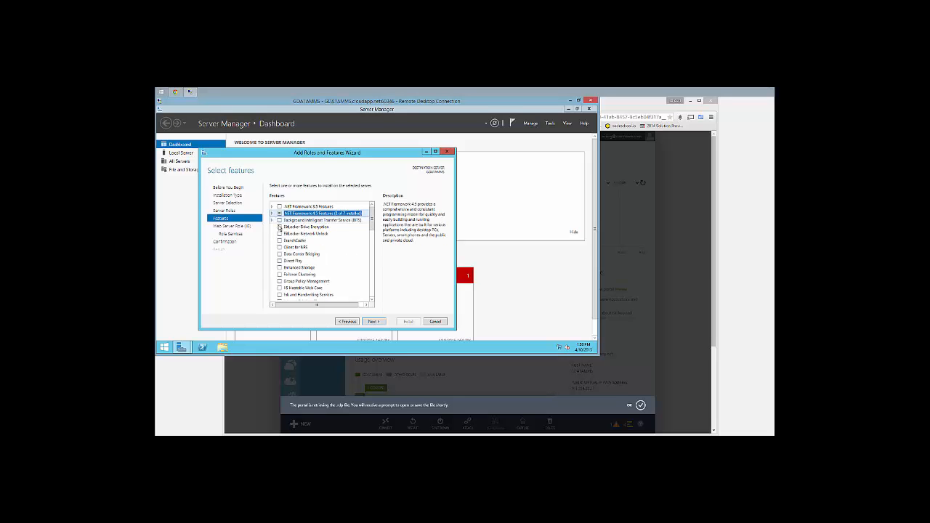
Tick IIS Hostable Web Core and scroll back to the top of the features list
scroll(280, 229, down, 3)
scroll(280, 229, down, 1)
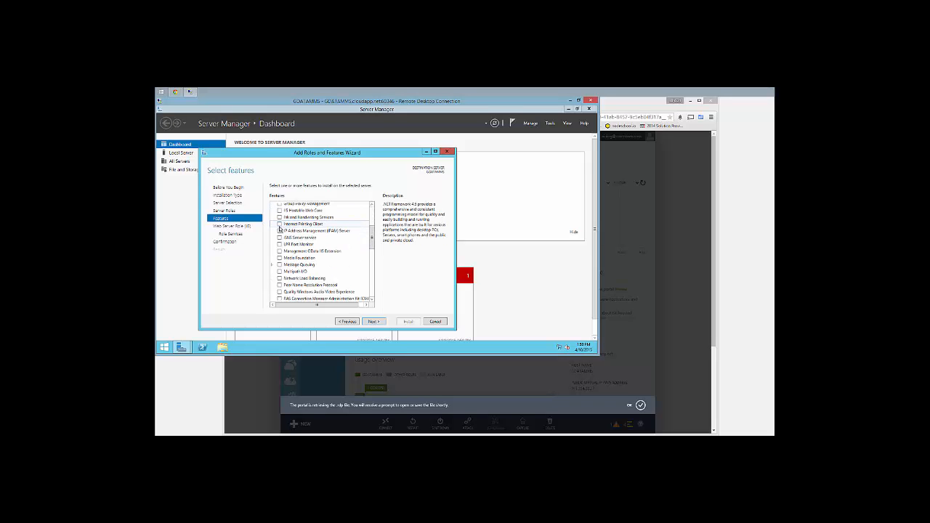
click(281, 210)
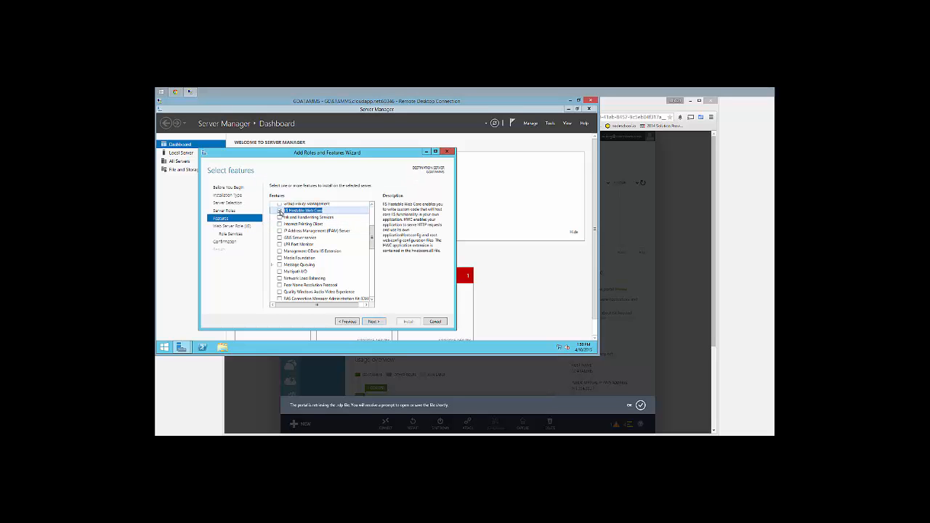
scroll(281, 232, down, 3)
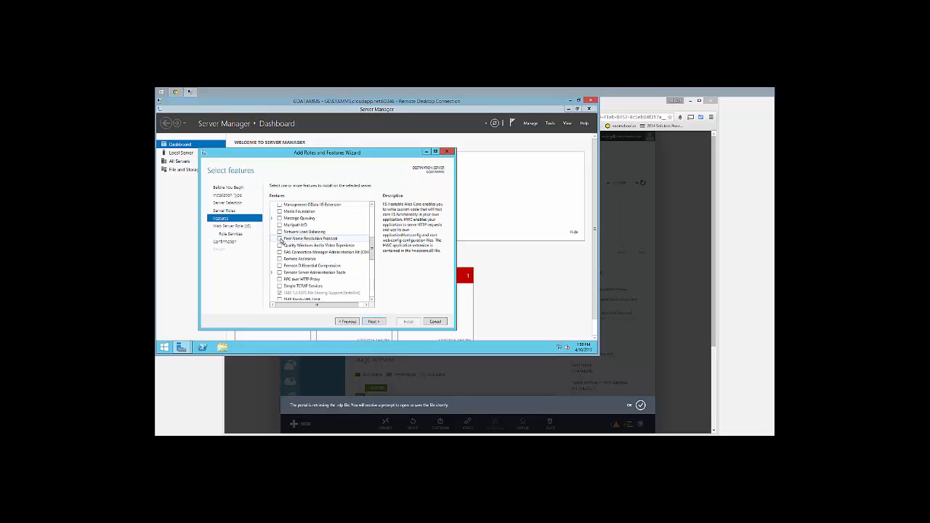
scroll(281, 240, down, 3)
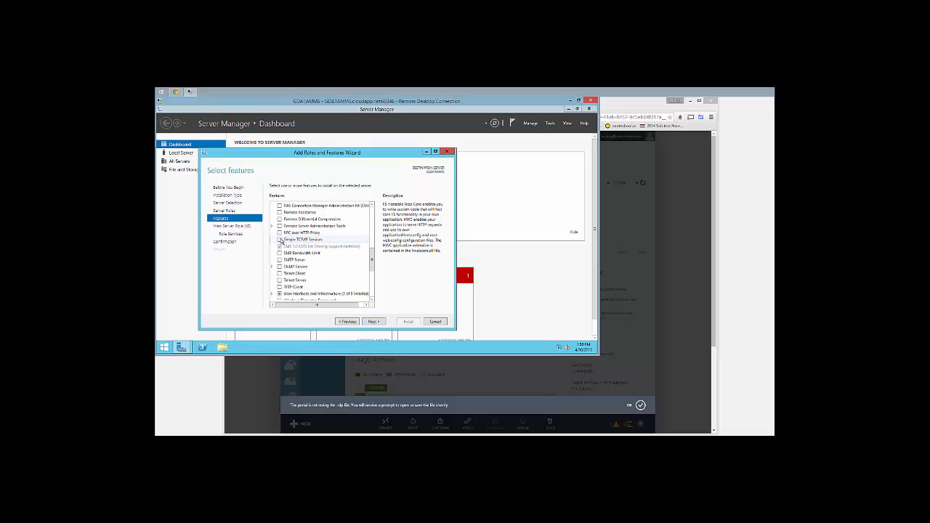
scroll(280, 240, down, 1)
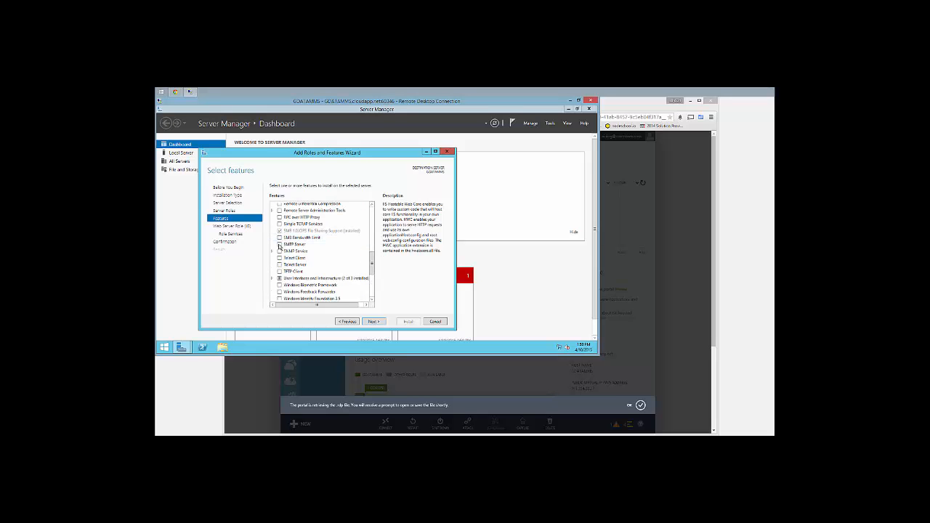
scroll(278, 247, down, 1)
scroll(279, 247, down, 4)
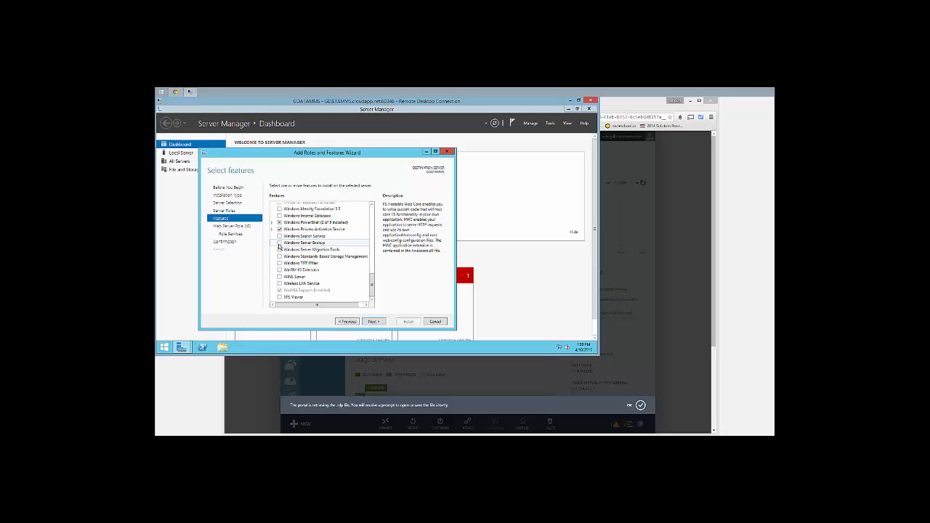
scroll(279, 247, up, 8)
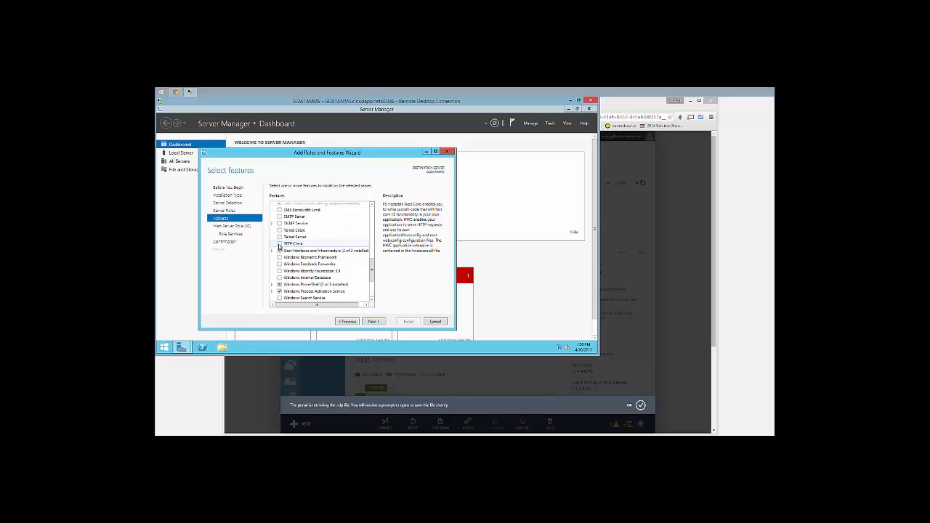
scroll(279, 247, up, 4)
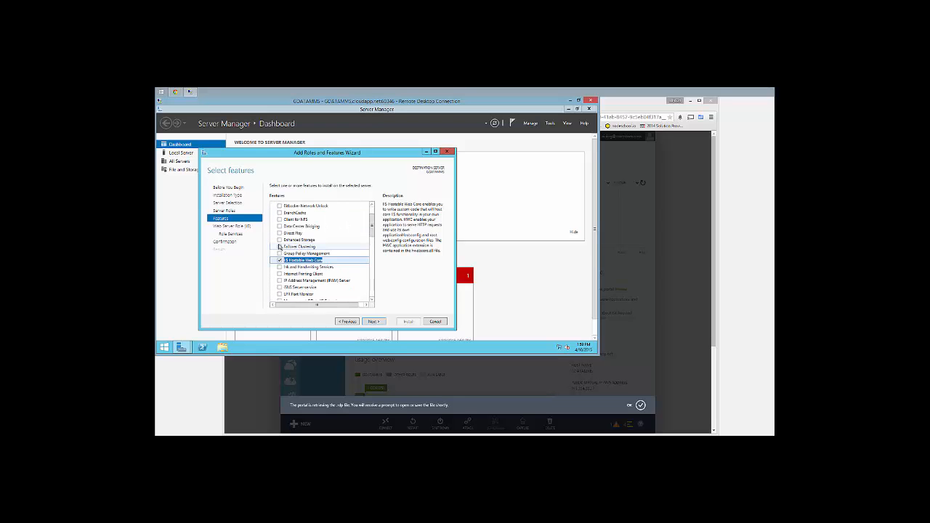
scroll(279, 247, up, 2)
Under Role Services, tick IIS 6 Metabase, IIS 6 Console, and Management Scripts and Tools
click(374, 321)
click(374, 322)
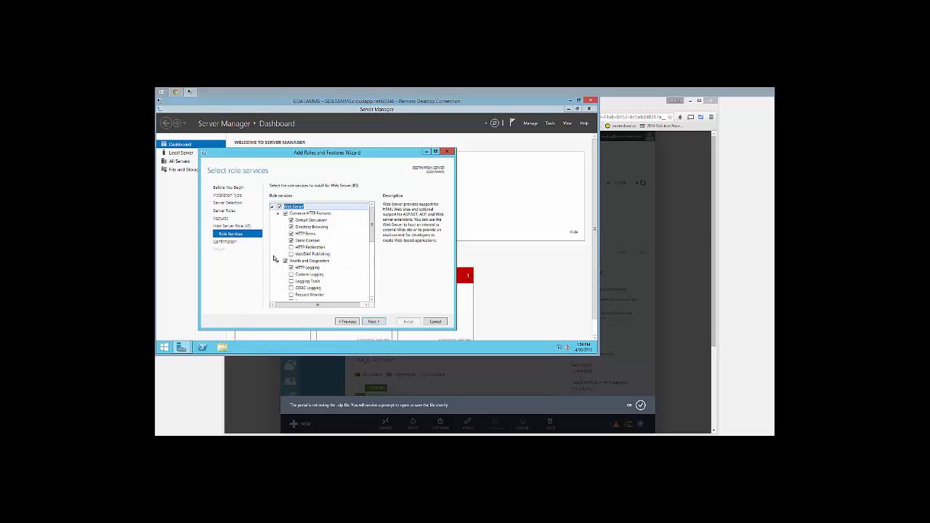
scroll(274, 259, down, 1)
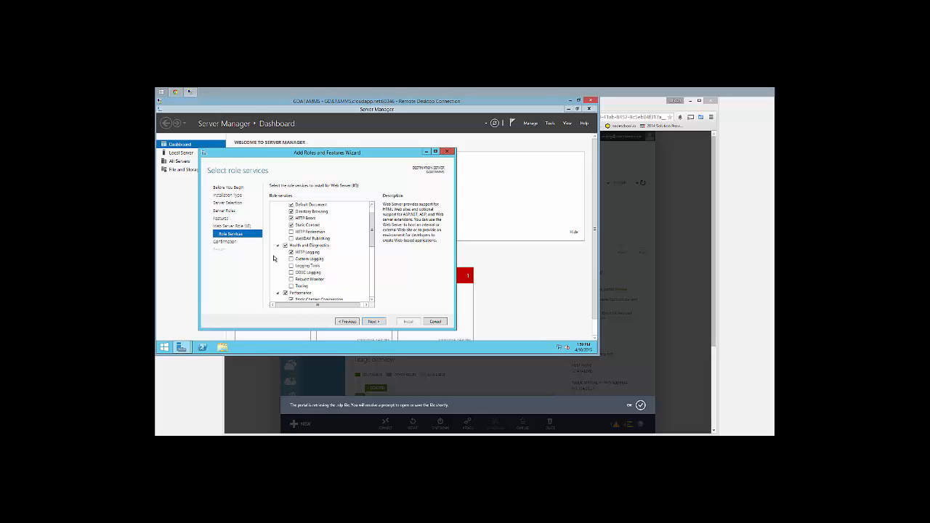
scroll(274, 259, down, 1)
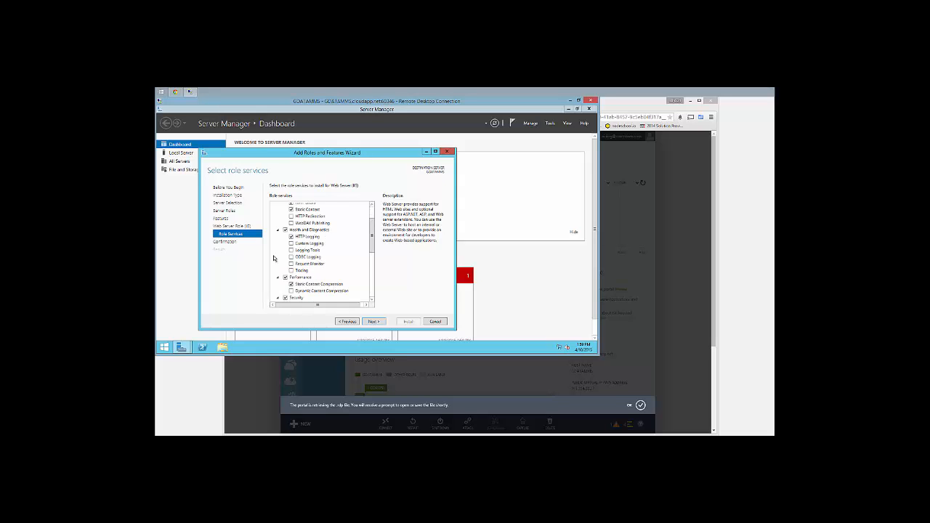
scroll(274, 258, down, 1)
scroll(274, 258, down, 6)
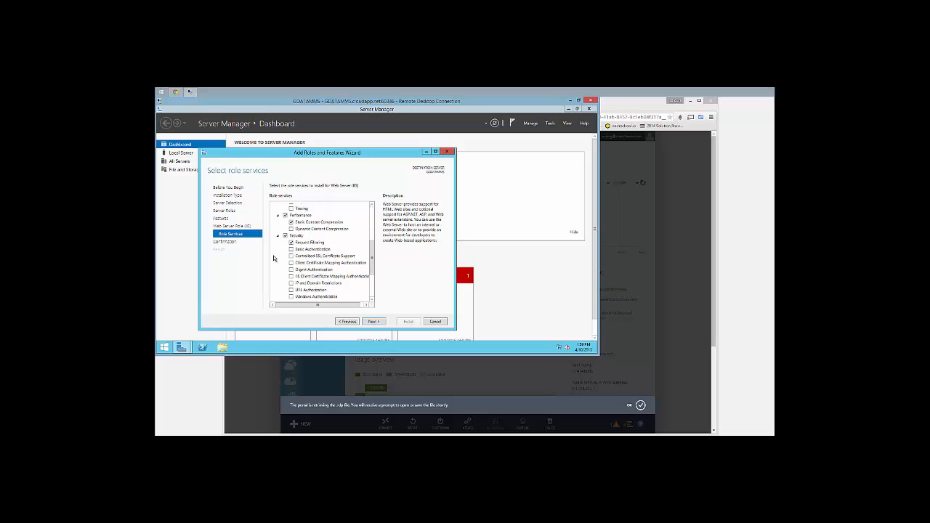
scroll(273, 258, down, 2)
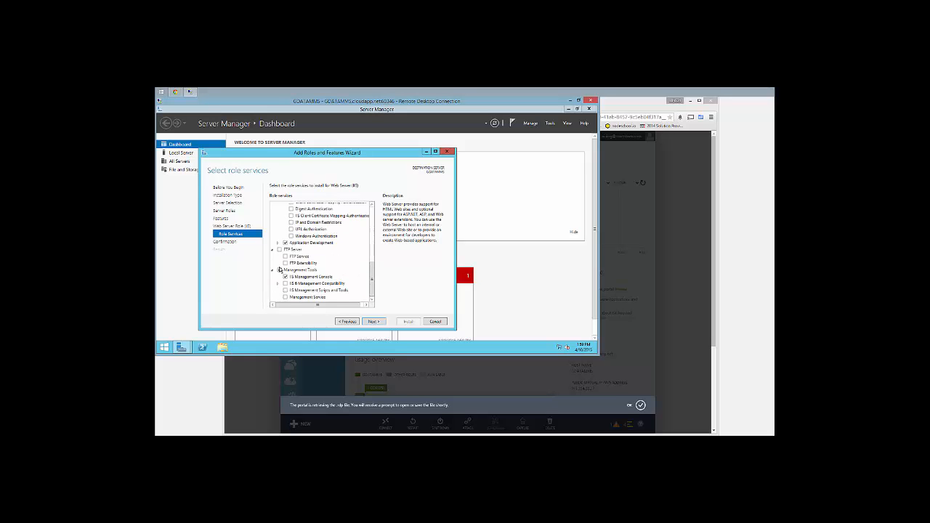
click(278, 284)
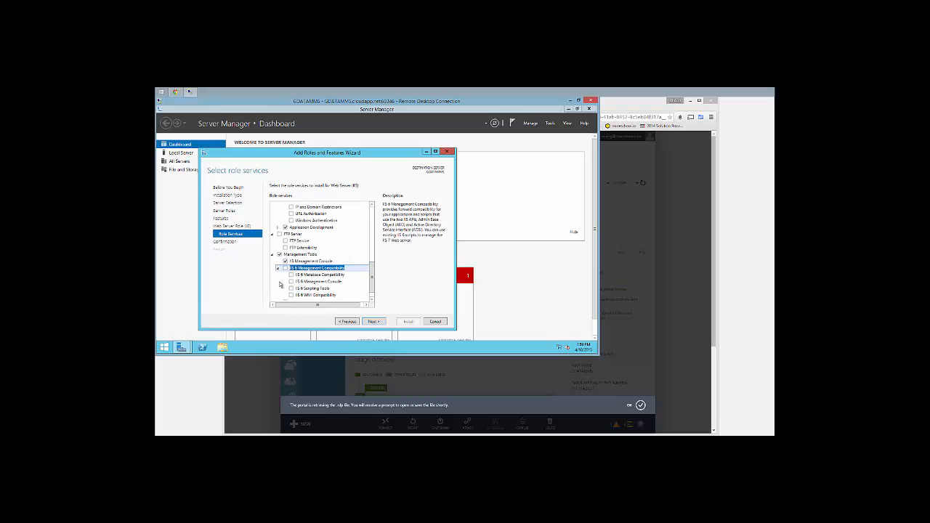
click(285, 257)
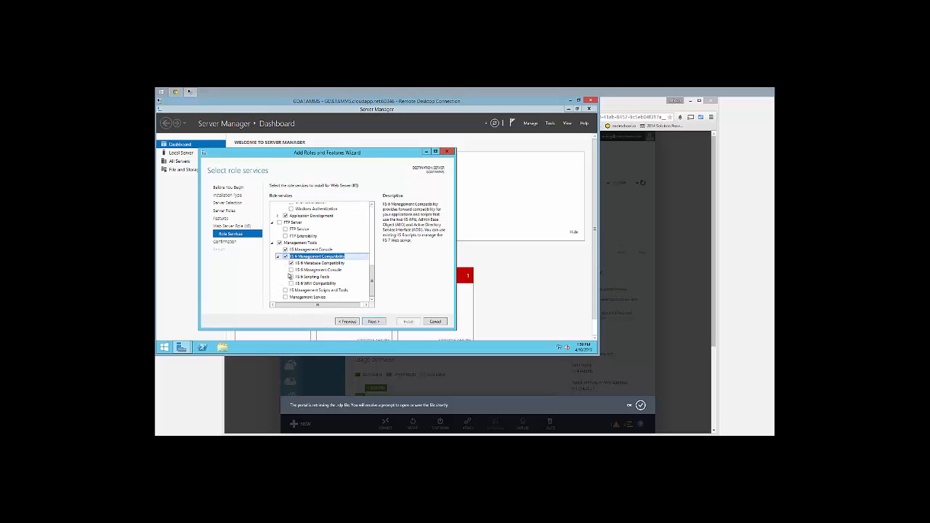
click(290, 269)
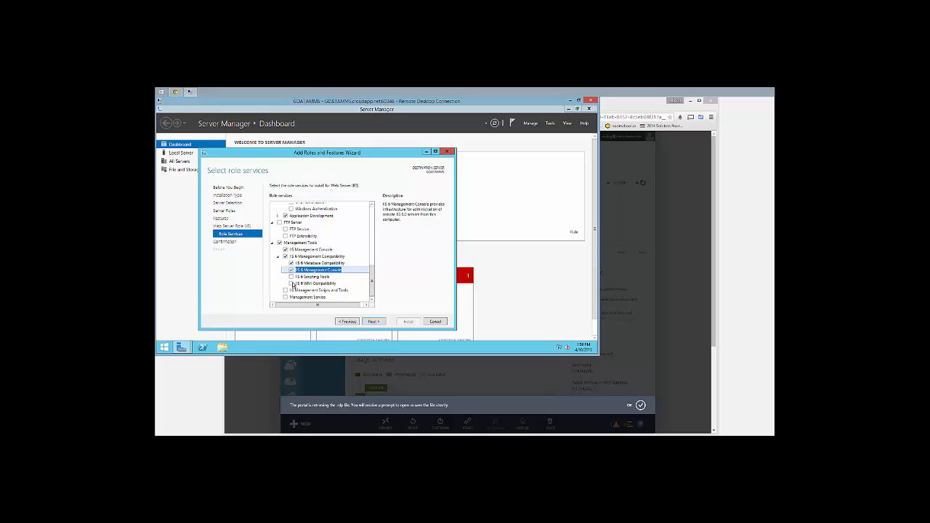
click(283, 288)
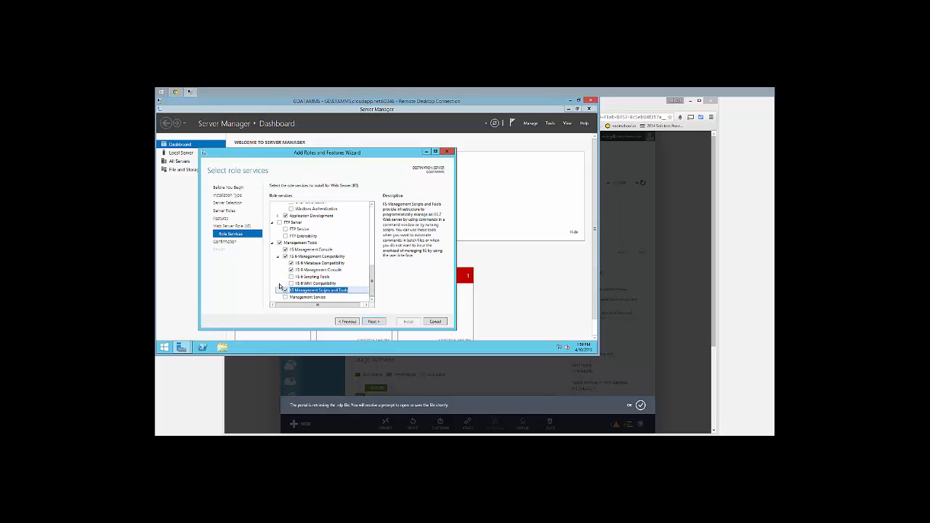
click(373, 321)
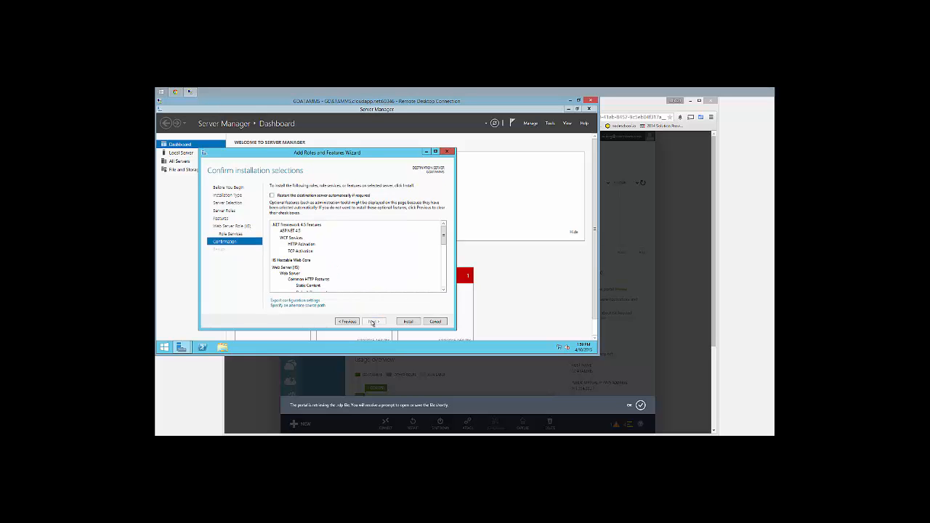
Install the selected roles and features, close the wizard, and show the Local Server page
click(404, 323)
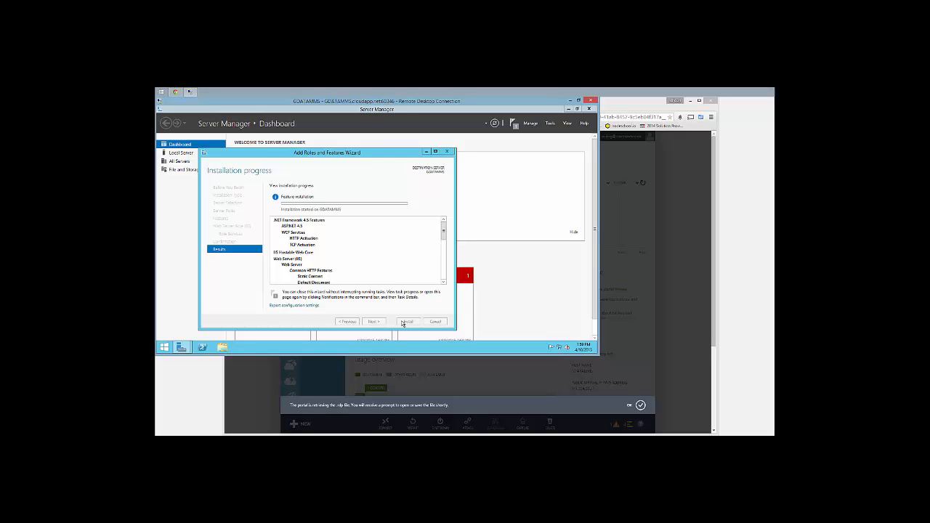
click(164, 348)
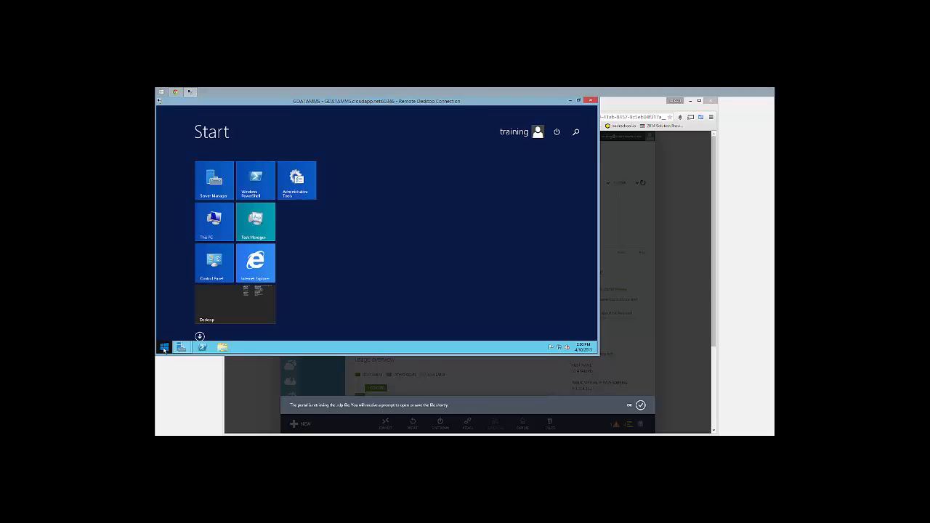
click(255, 274)
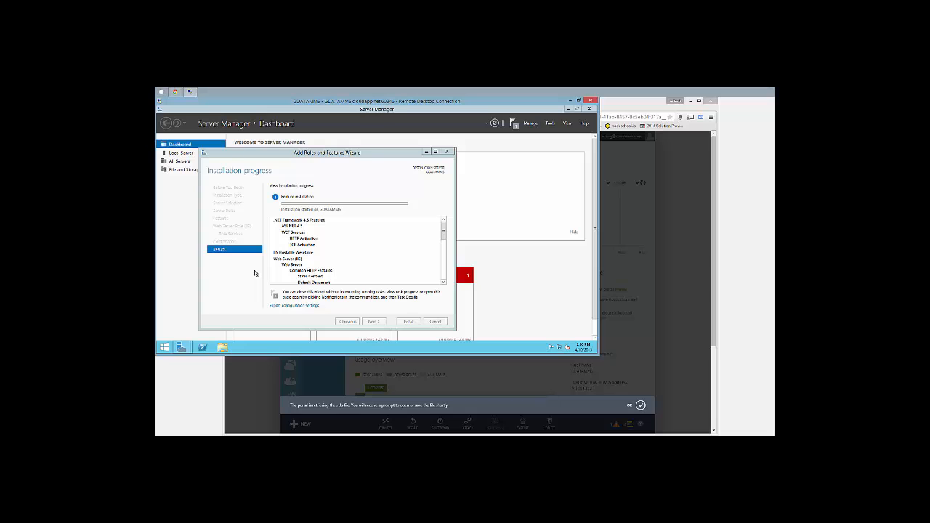
click(408, 321)
click(184, 154)
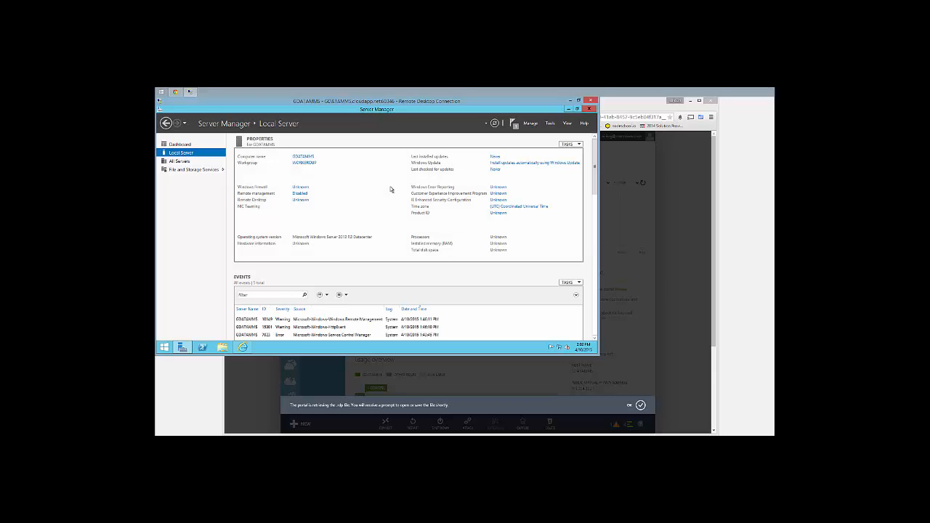
Turn IE Enhanced Security Configuration off for Administrators
click(493, 202)
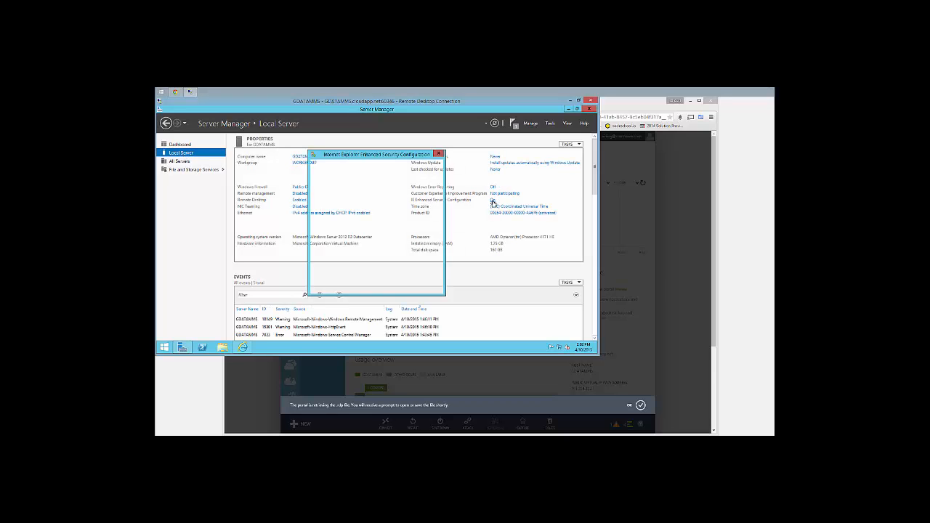
click(335, 217)
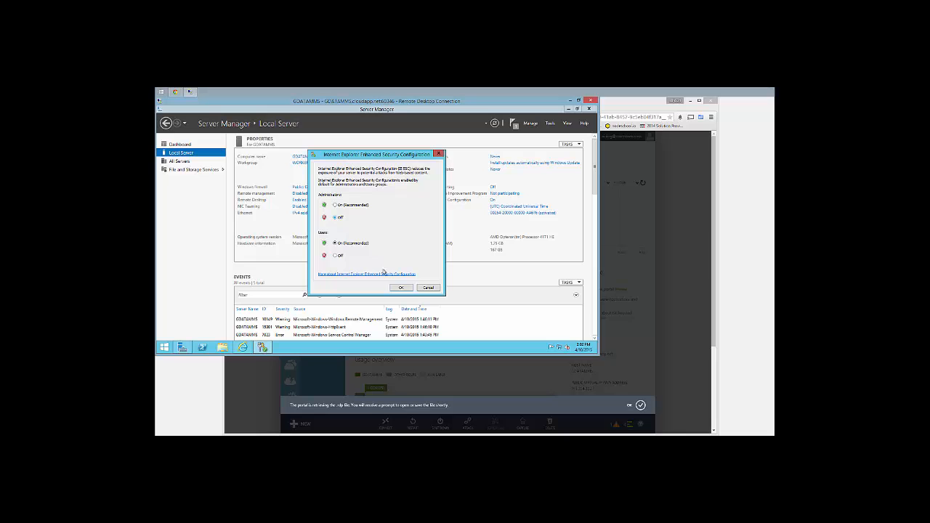
click(399, 288)
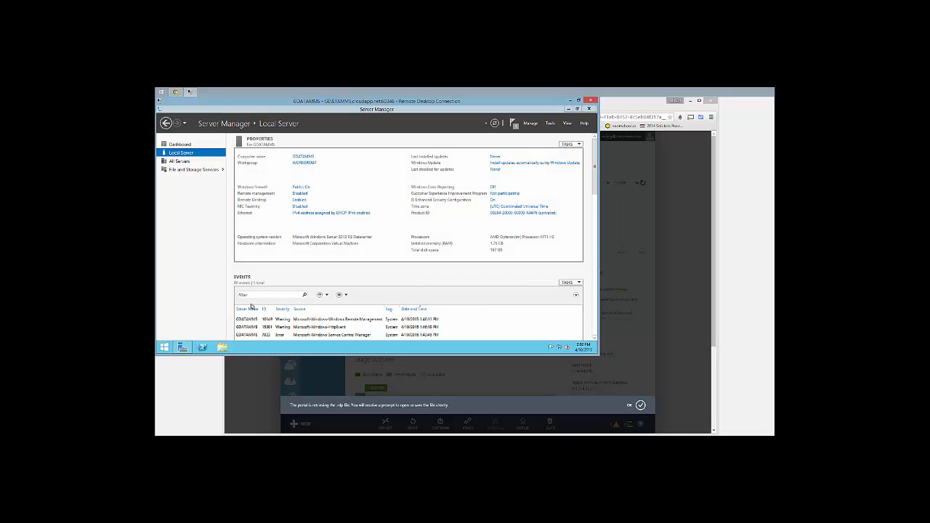
Launch Internet Explorer and browse to control.com/downloads
click(164, 347)
click(256, 267)
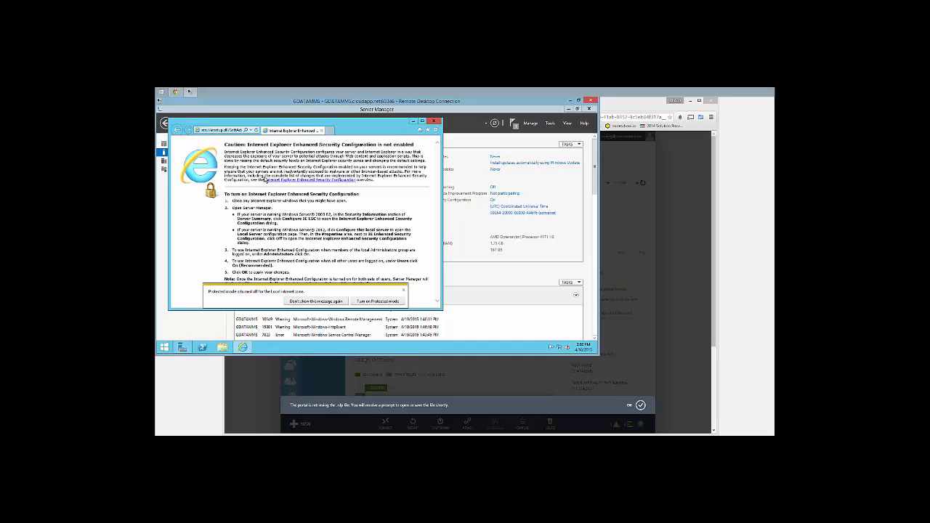
click(231, 132)
text(co)
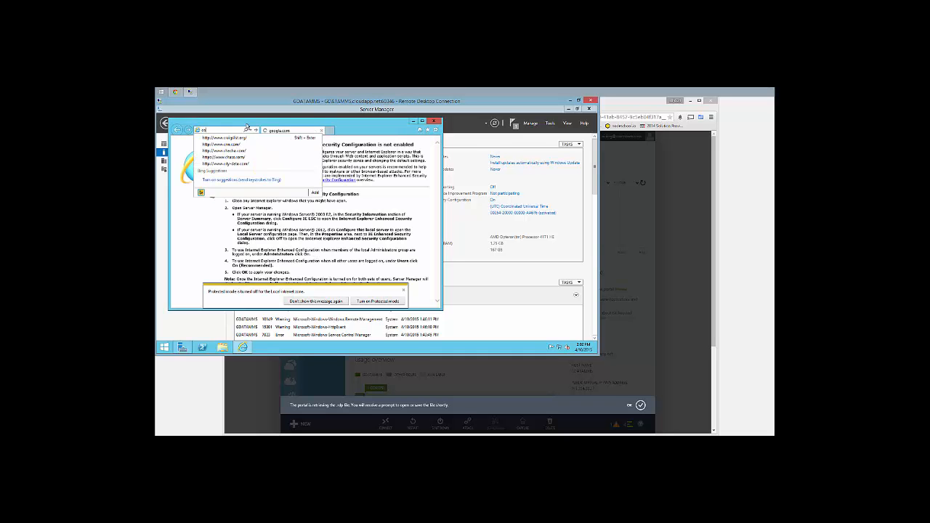
text(ntrol.com/downlo)
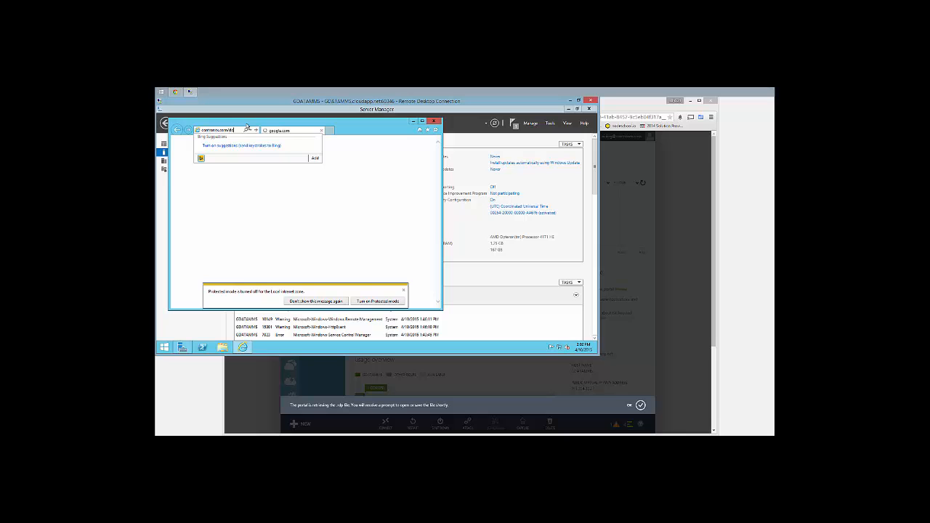
text(ads)
key(Return)
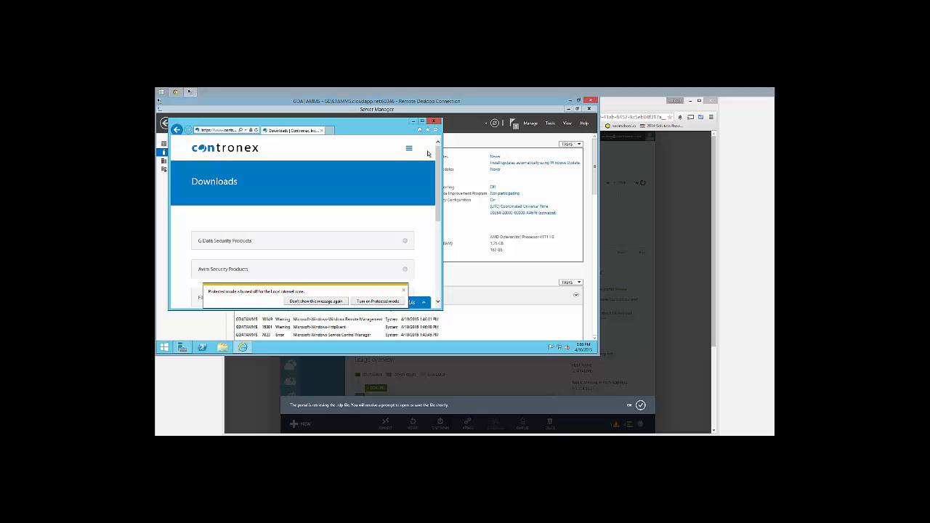
Maximize IE and save ENG_813.zip from G Data Security Products > Business Solutions
click(422, 121)
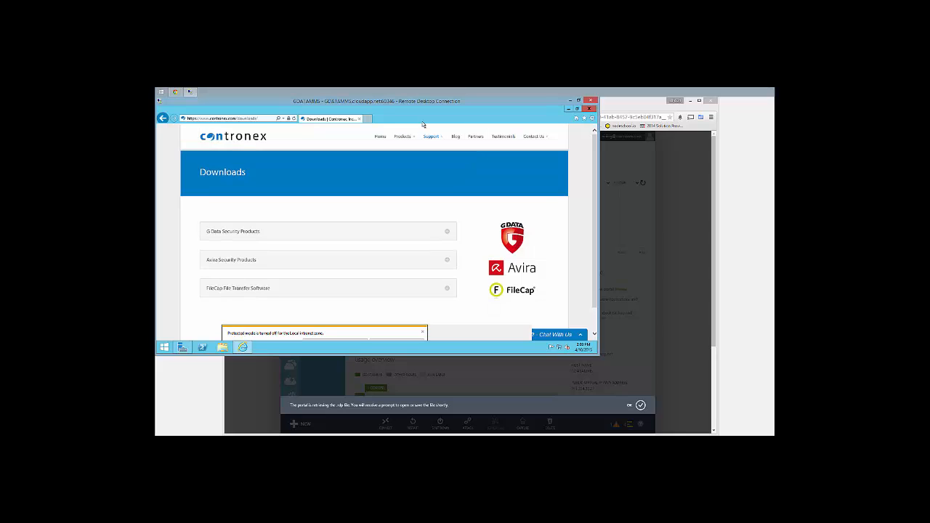
click(315, 234)
click(244, 252)
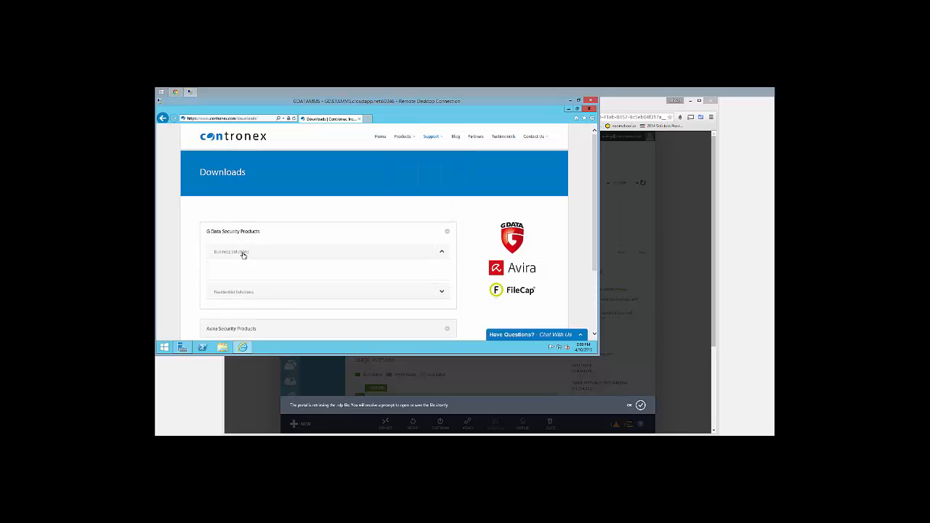
scroll(348, 274, down, 1)
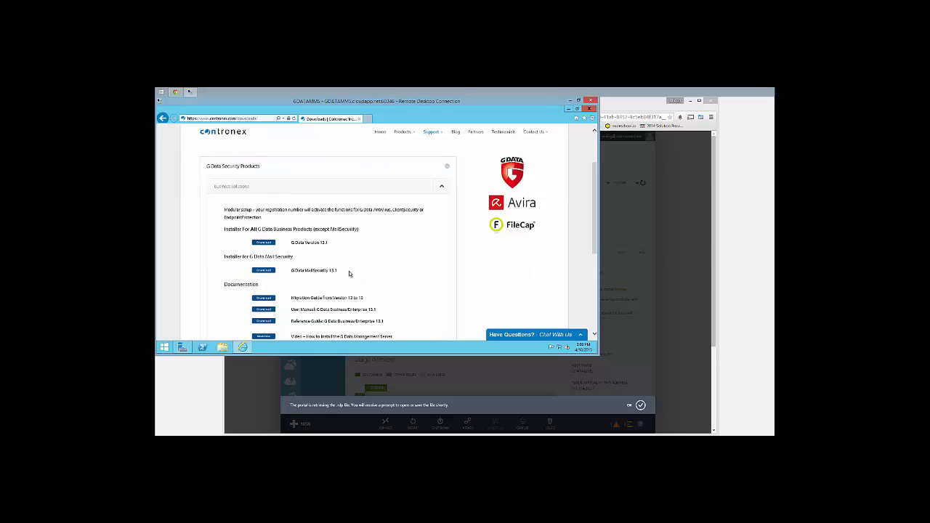
click(263, 244)
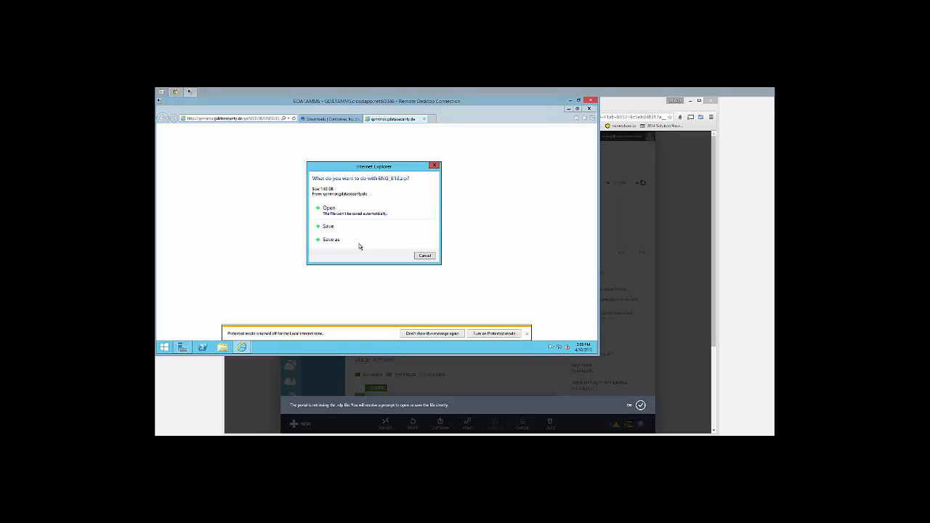
click(341, 231)
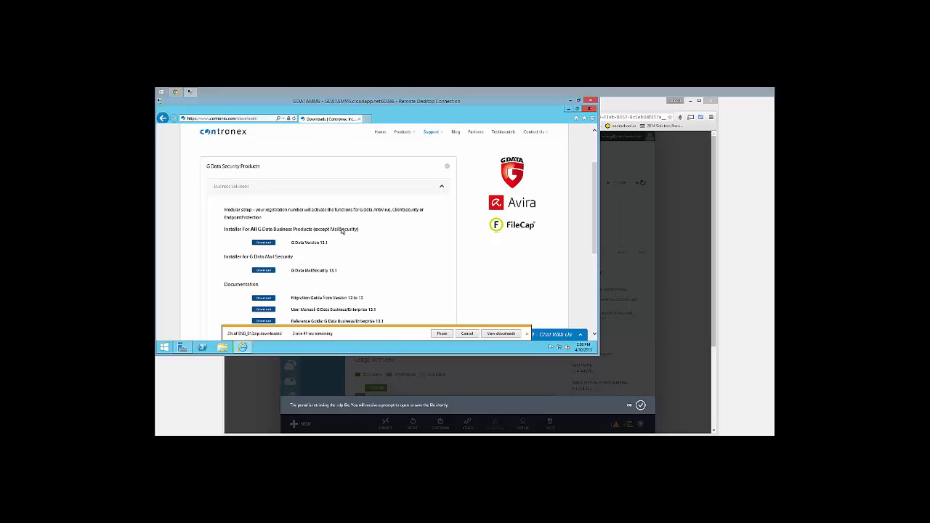
click(501, 334)
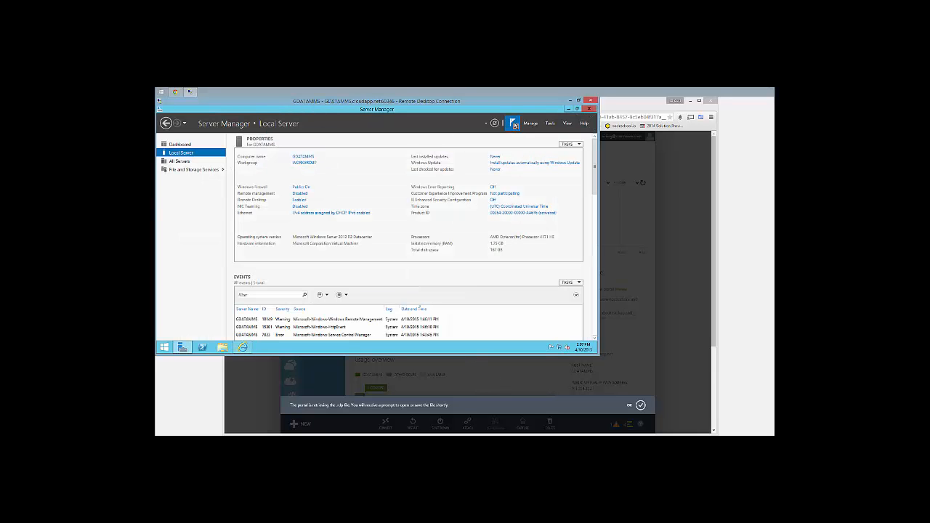
Dismiss the feature installation notification and open the downloaded ENG_B13.zip archive from the Downloads folder
click(512, 123)
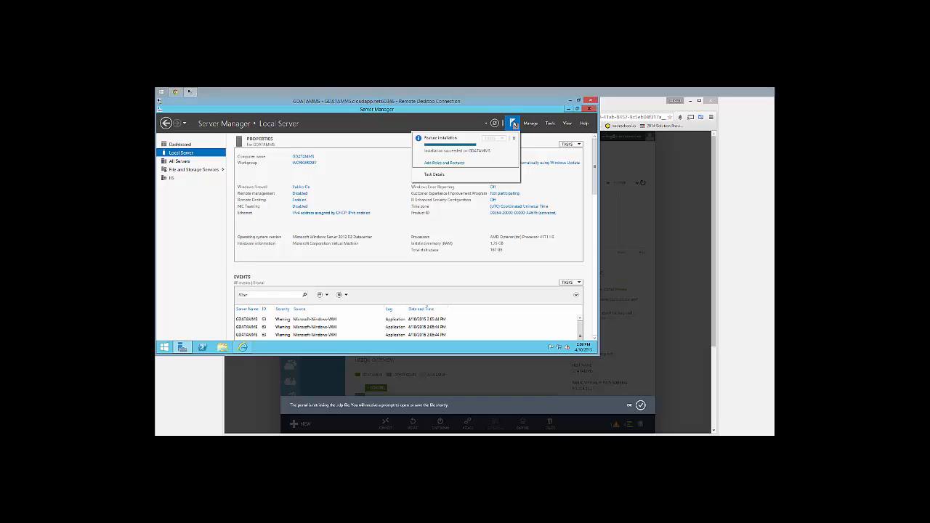
click(513, 124)
click(432, 179)
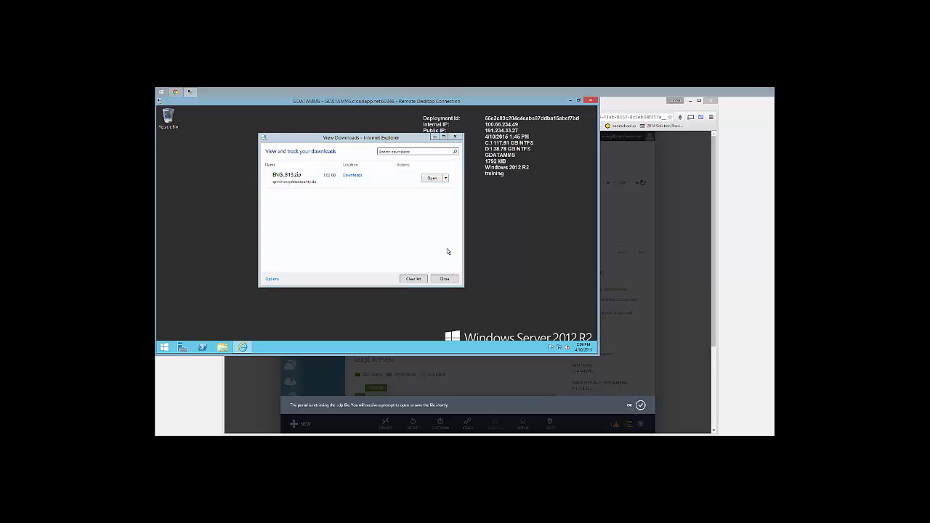
click(319, 187)
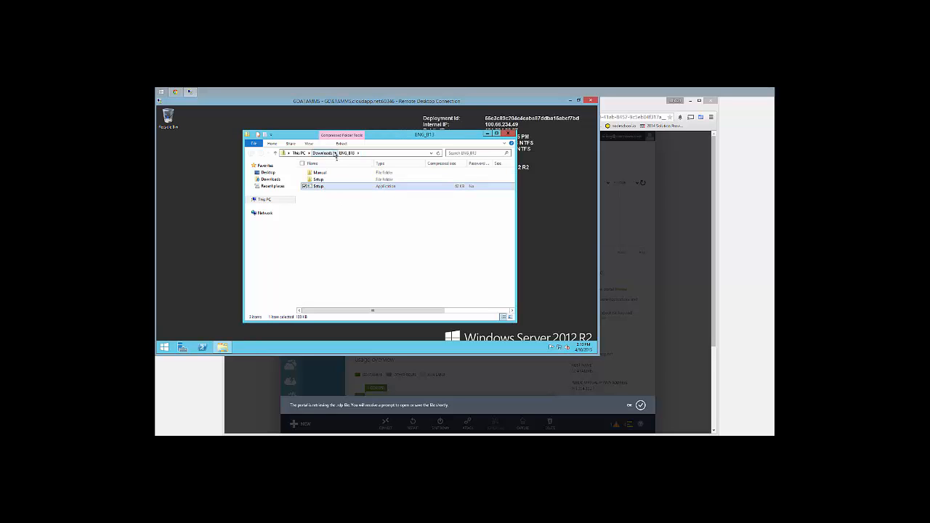
click(327, 153)
Extract all files from ENG_B13.zip into the Downloads folder
right_click(325, 173)
click(305, 191)
click(434, 288)
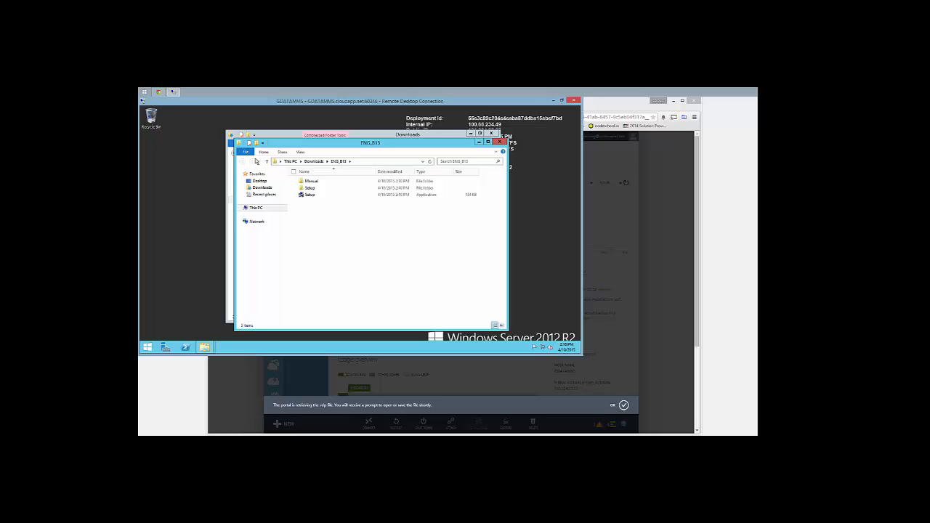
Launch the extracted Setup application and allow it to run past the security warning
double_click(310, 195)
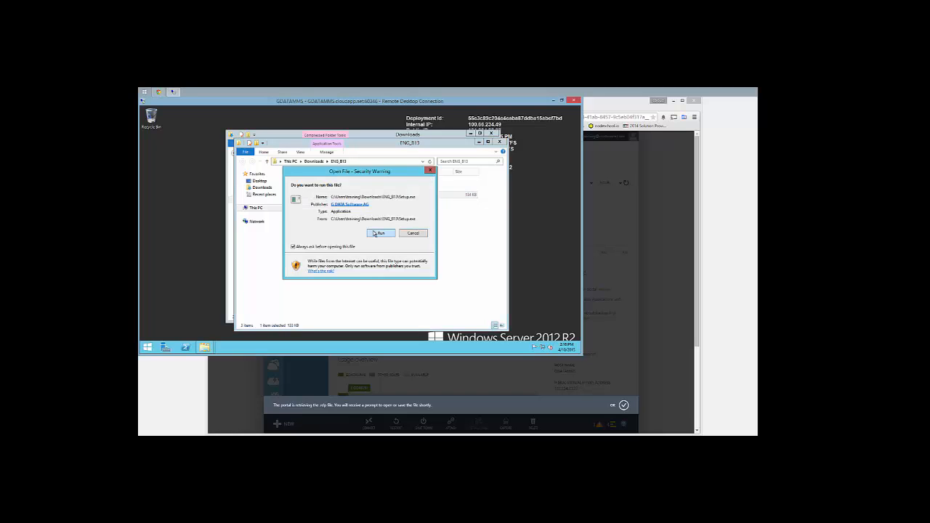
click(375, 233)
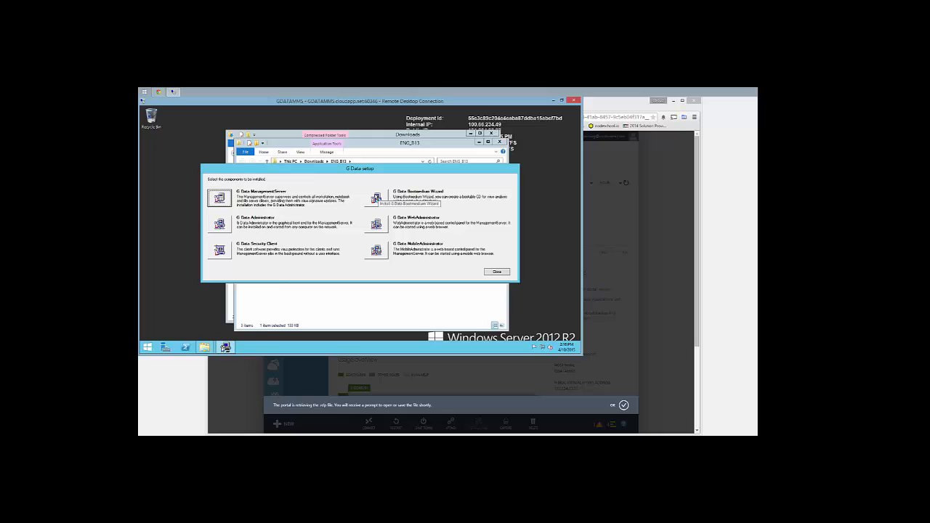
Start the G Data ManagementServer install, accept its license and keep the default installation folder
click(219, 201)
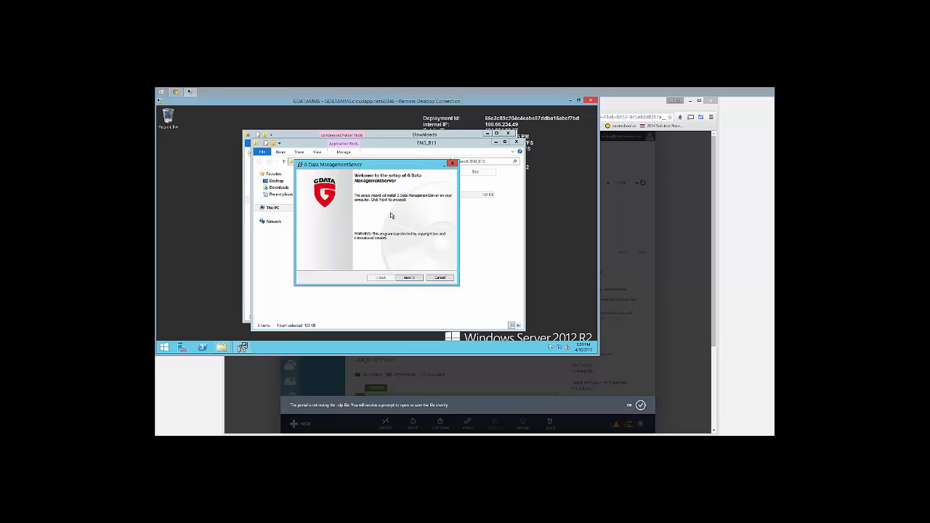
click(408, 277)
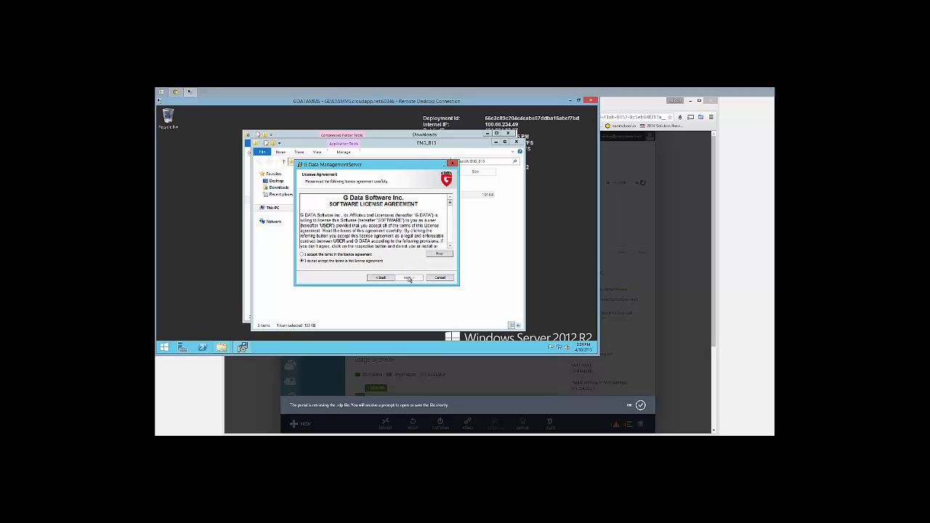
click(361, 255)
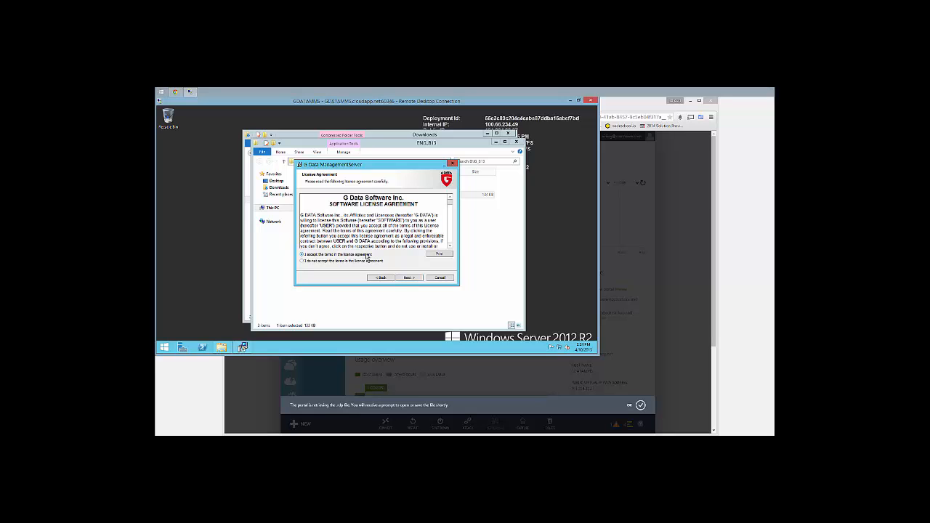
click(408, 277)
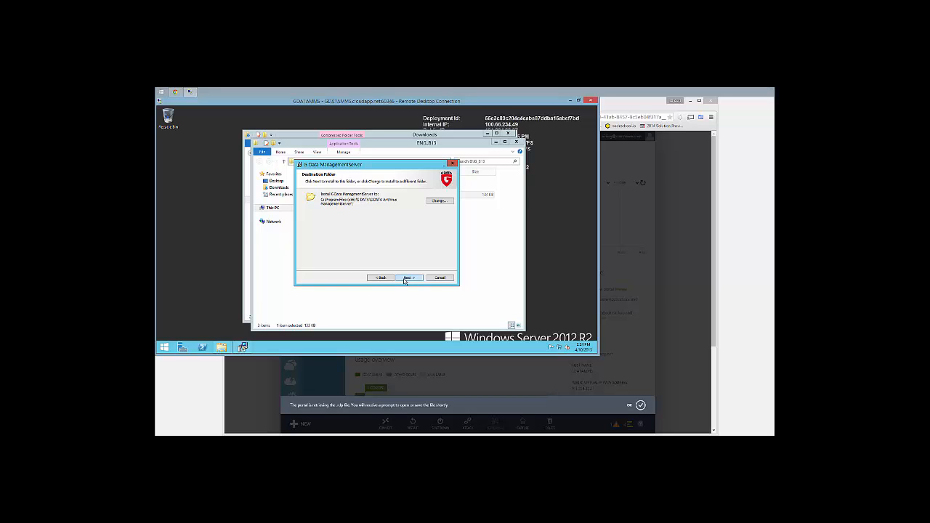
click(408, 277)
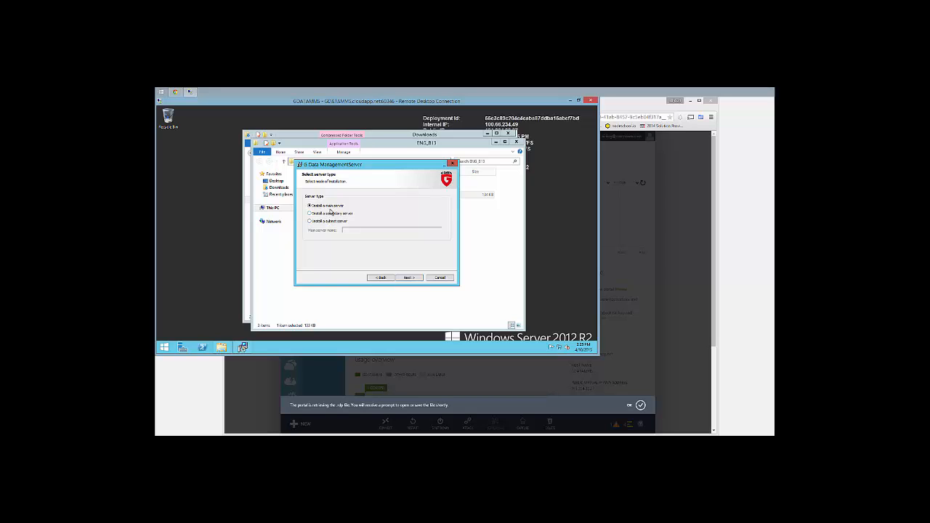
Install as the main server using Microsoft SQL Express, accepting the SQL Express license
click(408, 278)
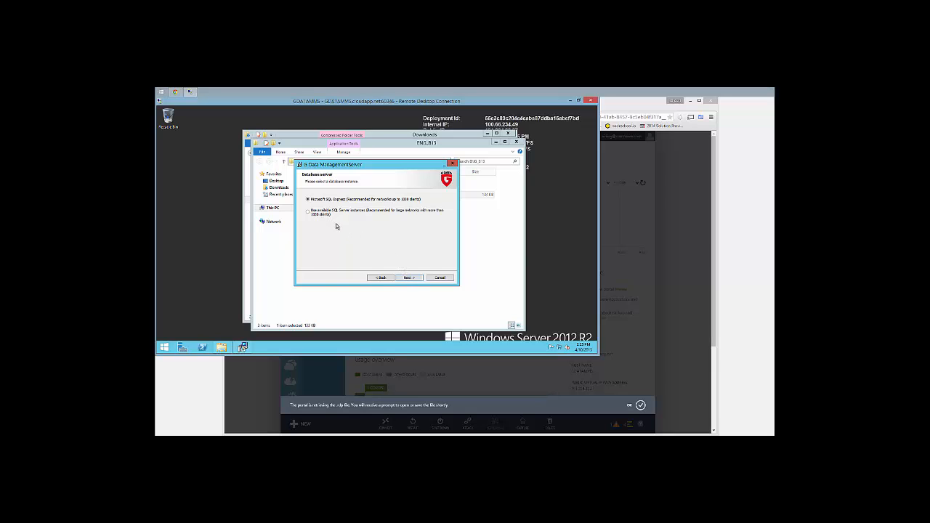
click(410, 278)
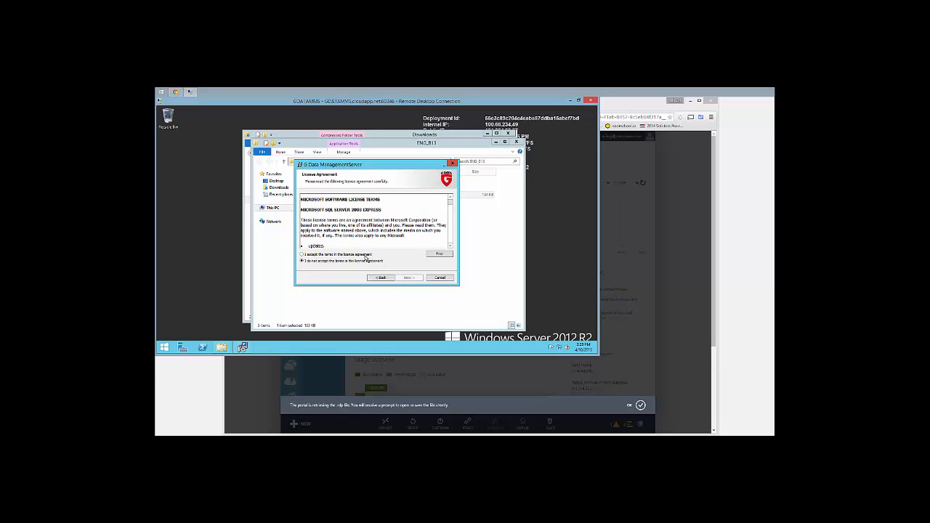
click(410, 279)
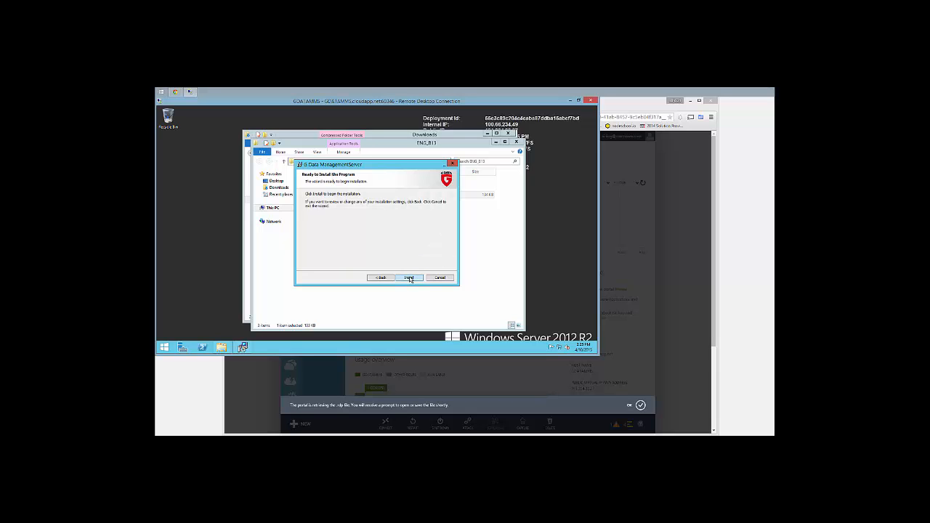
Start installing the ManagementServer from the Ready to Install page
click(410, 278)
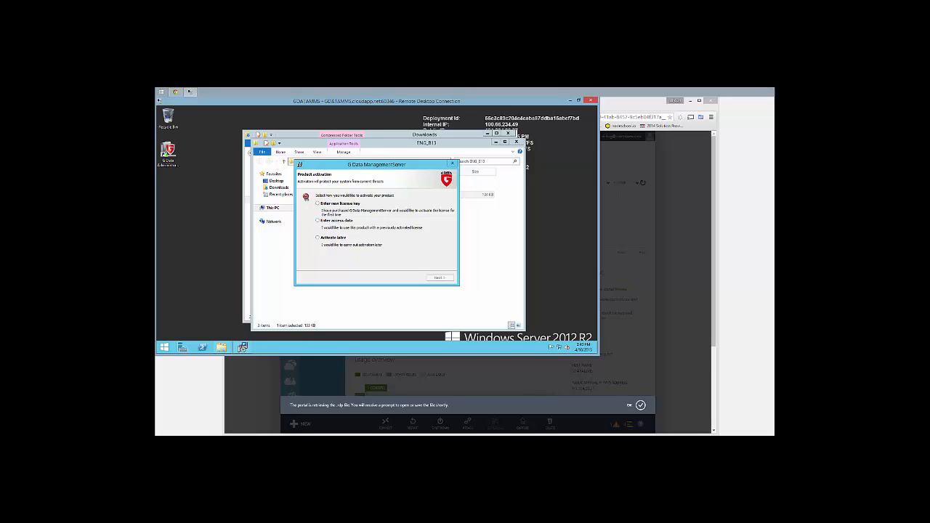
Postpone product activation, finish the ManagementServer wizard and restart the server
click(331, 238)
click(439, 278)
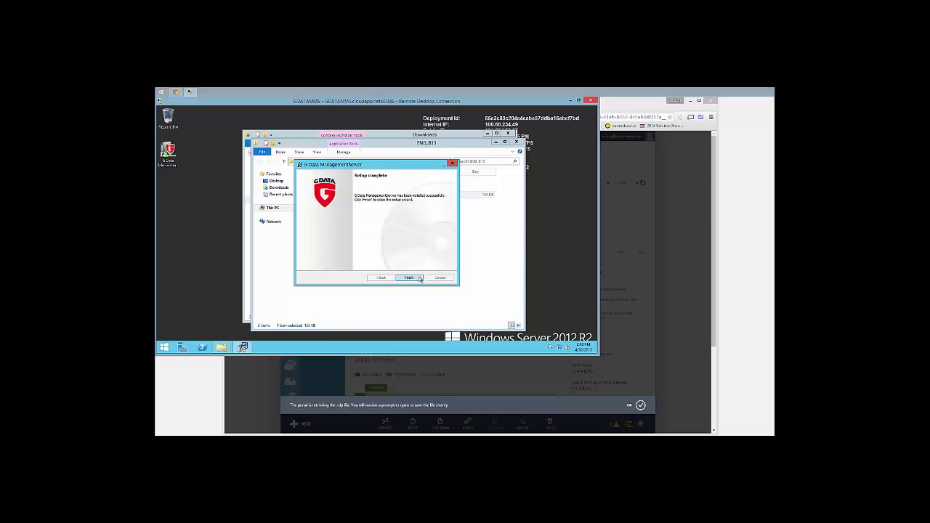
click(413, 277)
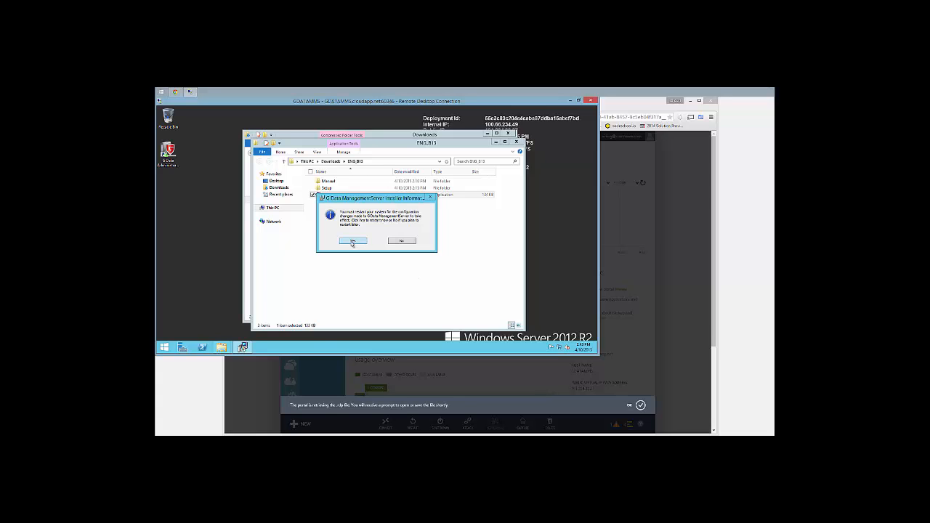
click(352, 241)
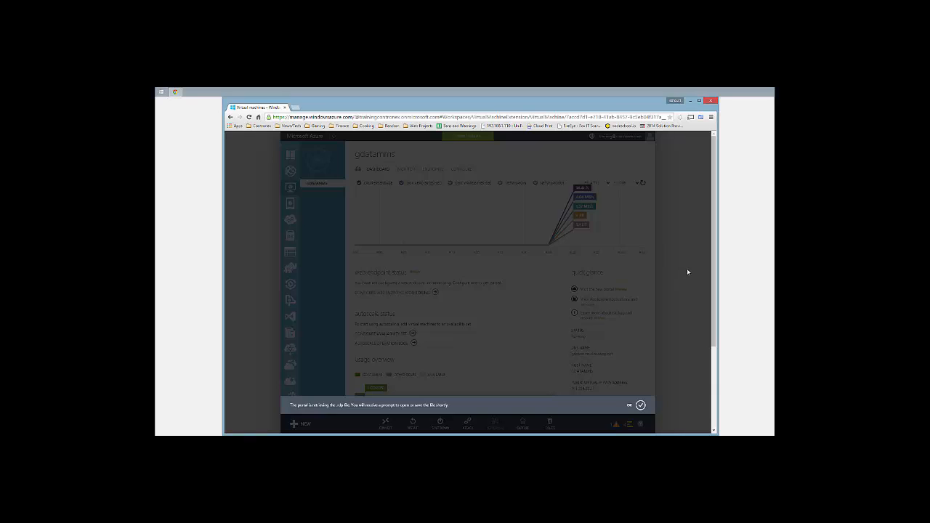
Add an HTTPS (443) endpoint to the gdatamms virtual machine
click(639, 404)
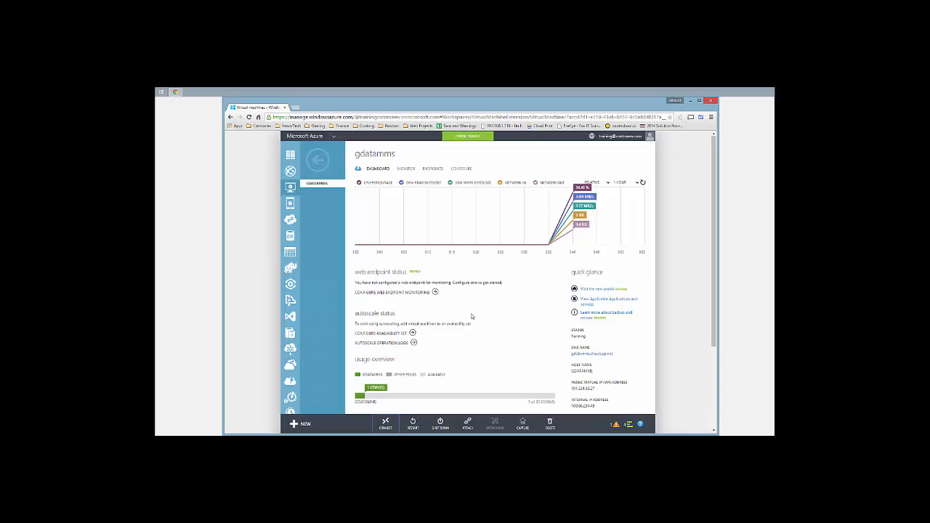
click(433, 170)
click(427, 423)
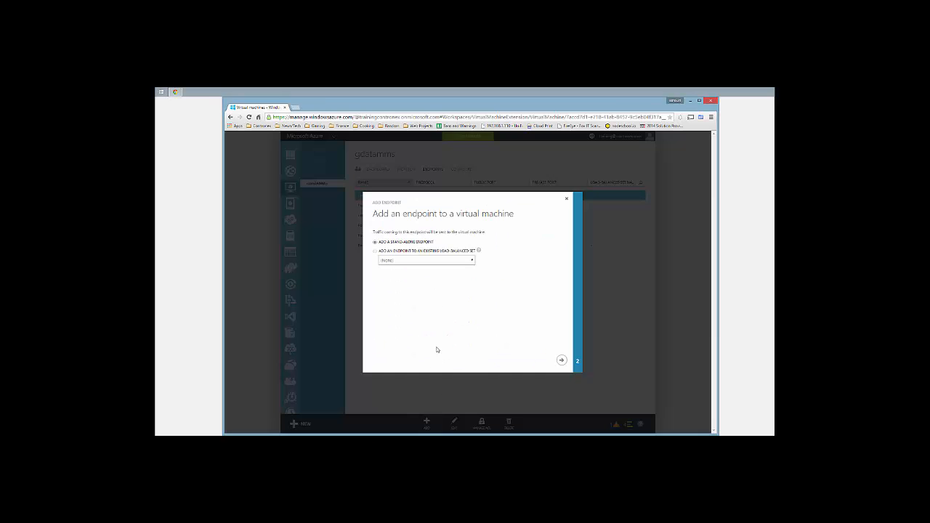
click(561, 360)
click(402, 240)
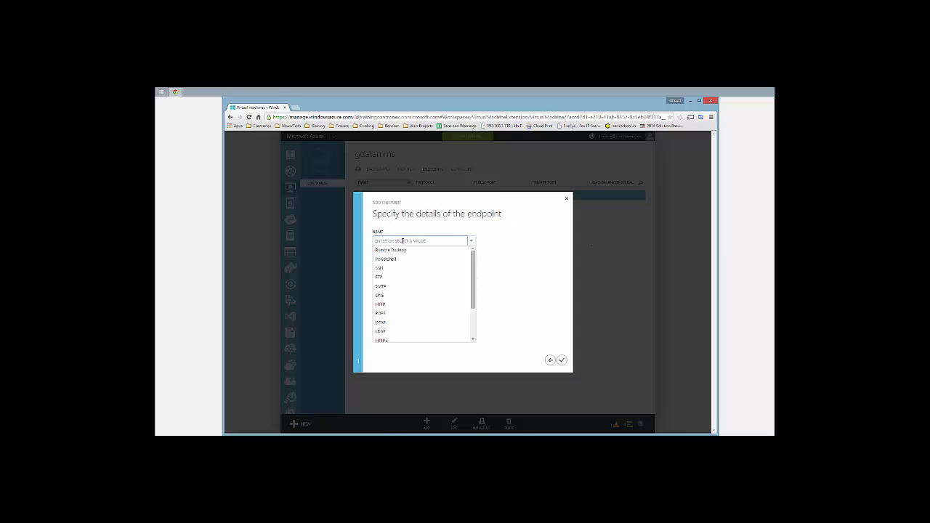
text(https)
click(392, 340)
click(560, 360)
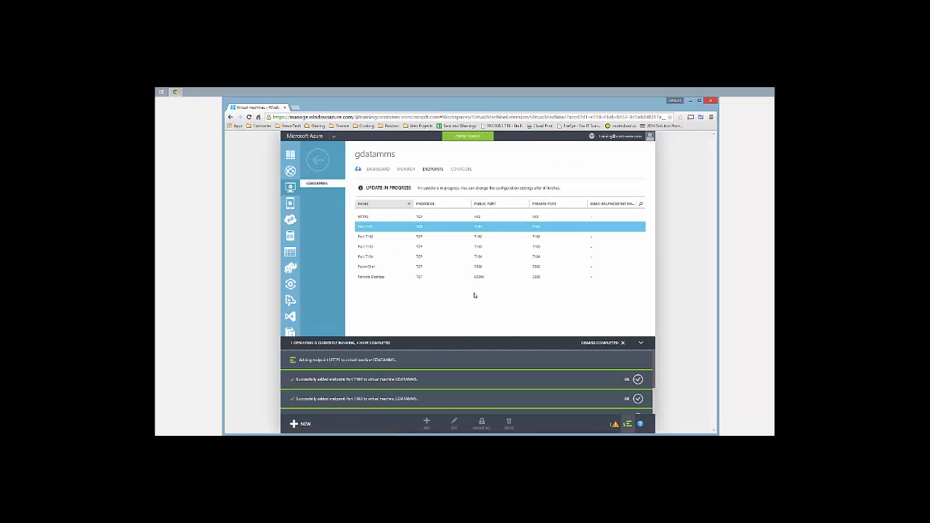
Add an HTTP (80) endpoint to the VM and return to its dashboard
click(474, 294)
right_click(446, 373)
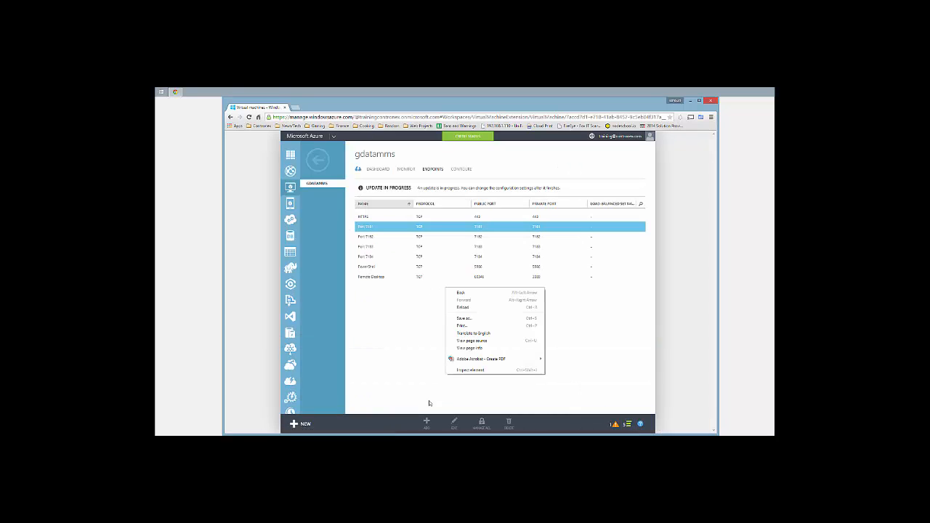
click(427, 405)
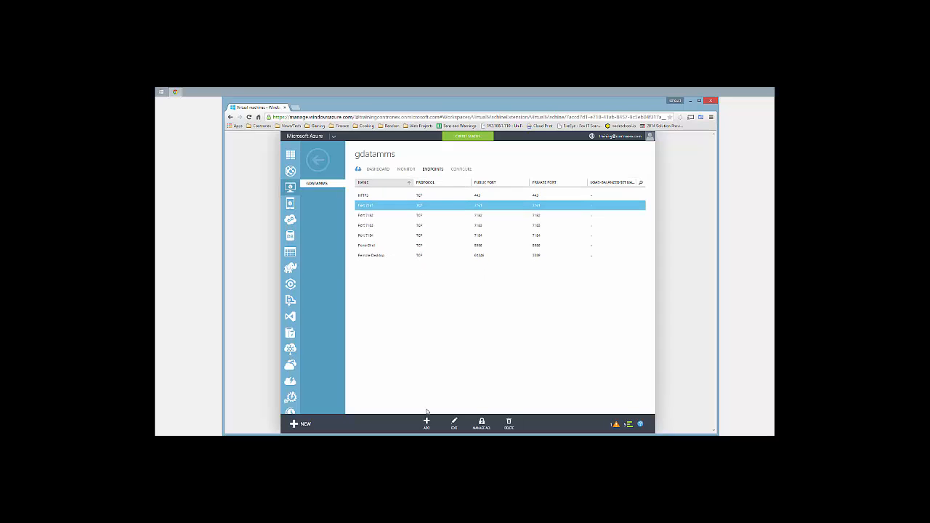
click(426, 421)
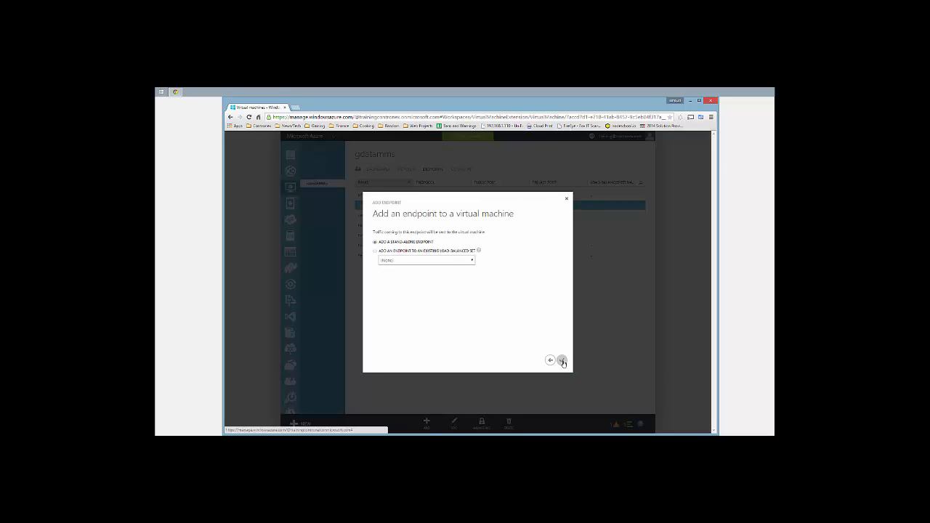
click(558, 359)
click(469, 241)
click(397, 303)
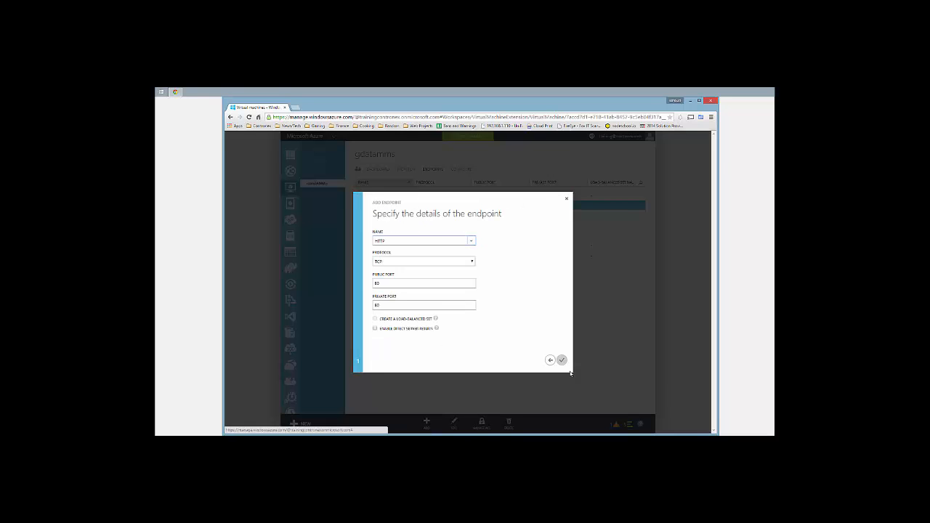
click(562, 361)
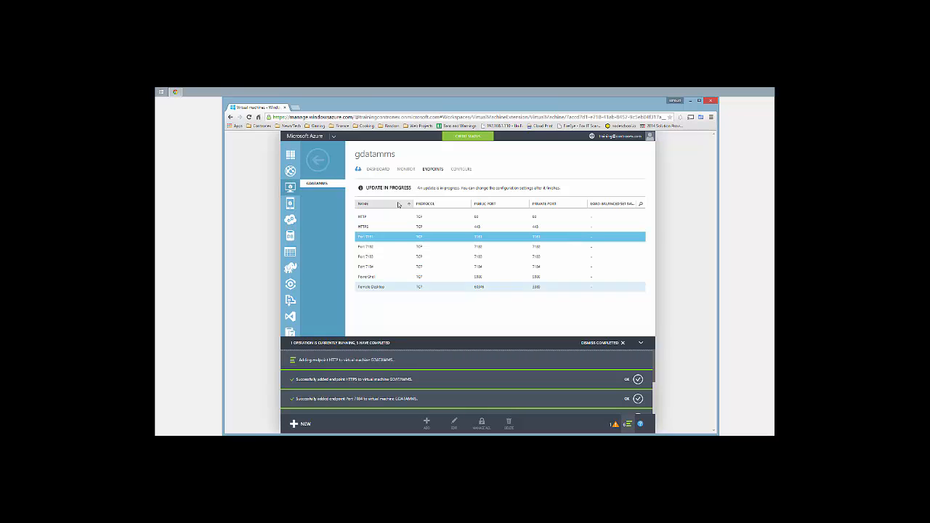
click(378, 169)
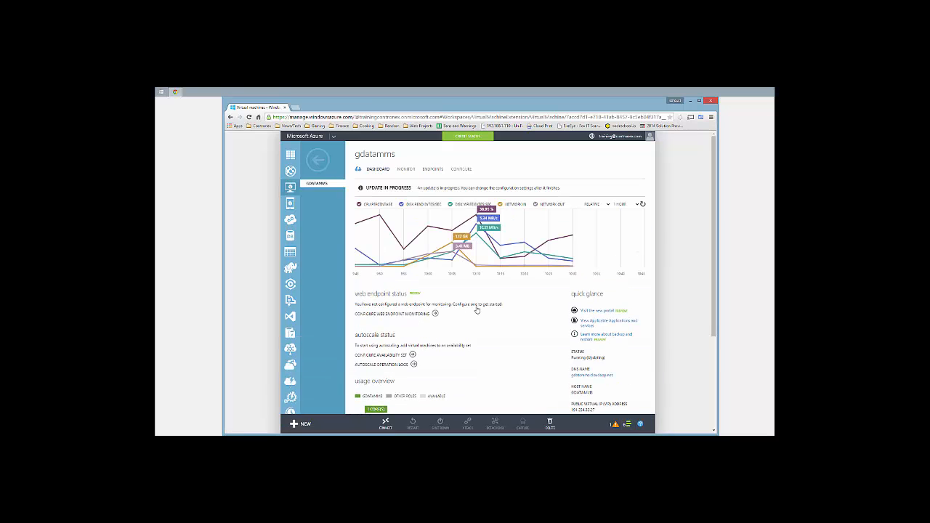
Download the gdatamms VM's remote desktop connection file using CONNECT
click(385, 423)
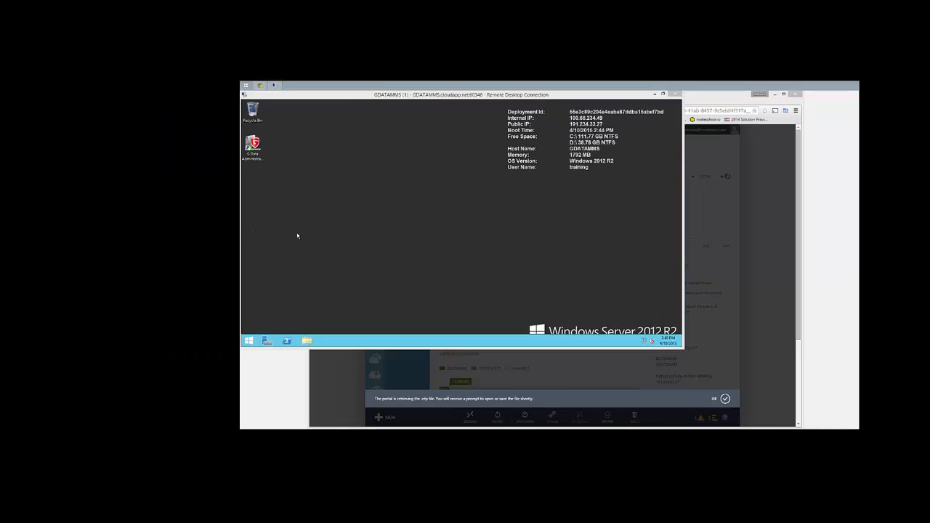
Launch Registry Editor on the remote server by searching 'regedit'
click(297, 235)
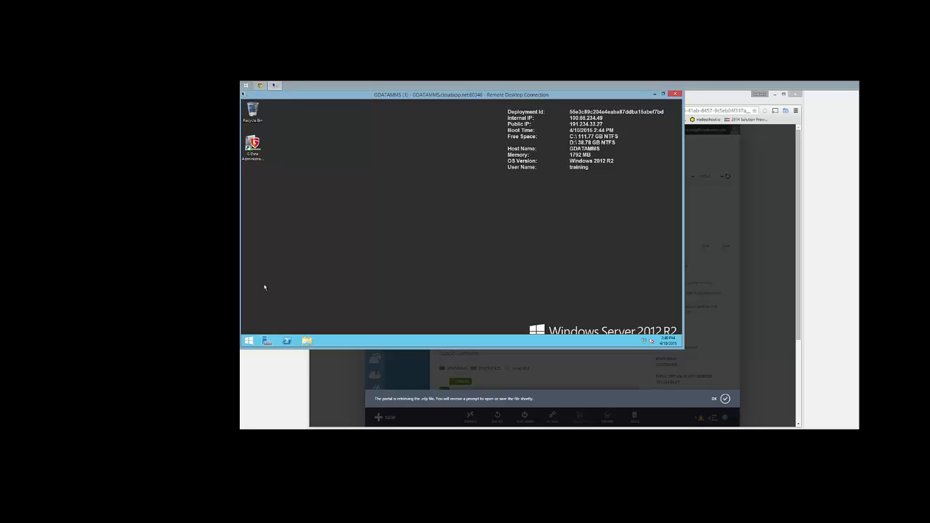
click(248, 341)
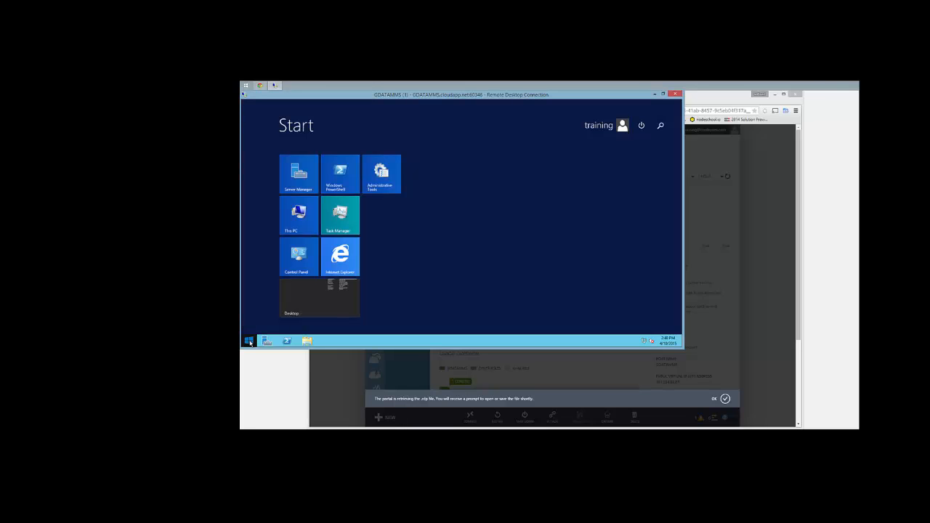
text(re)
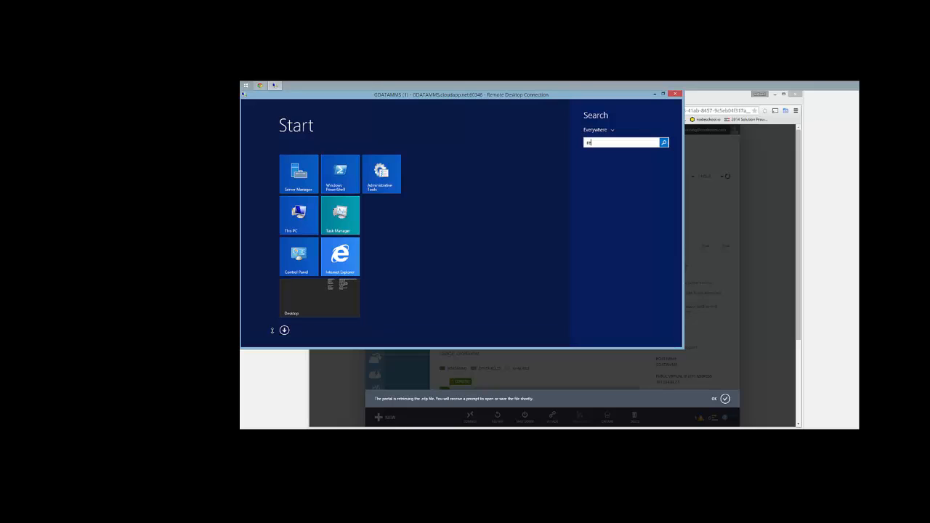
text(gedit)
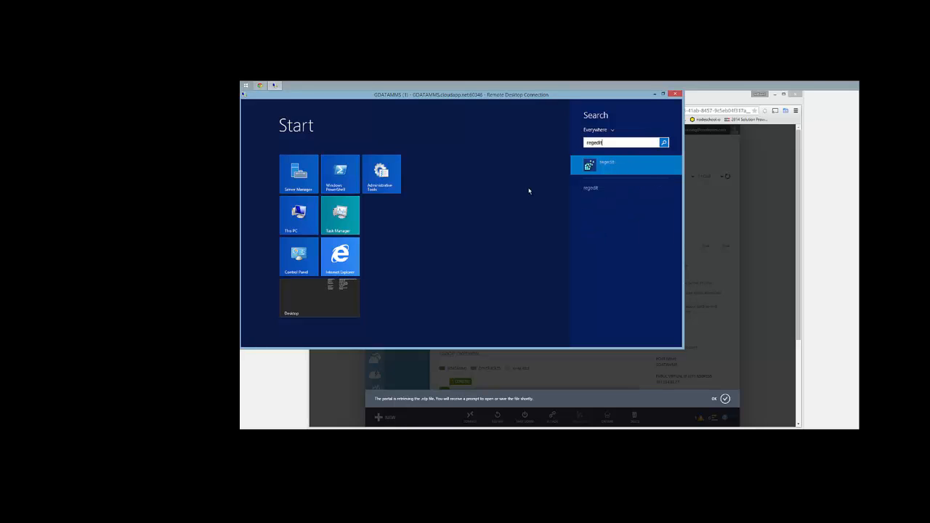
key(Return)
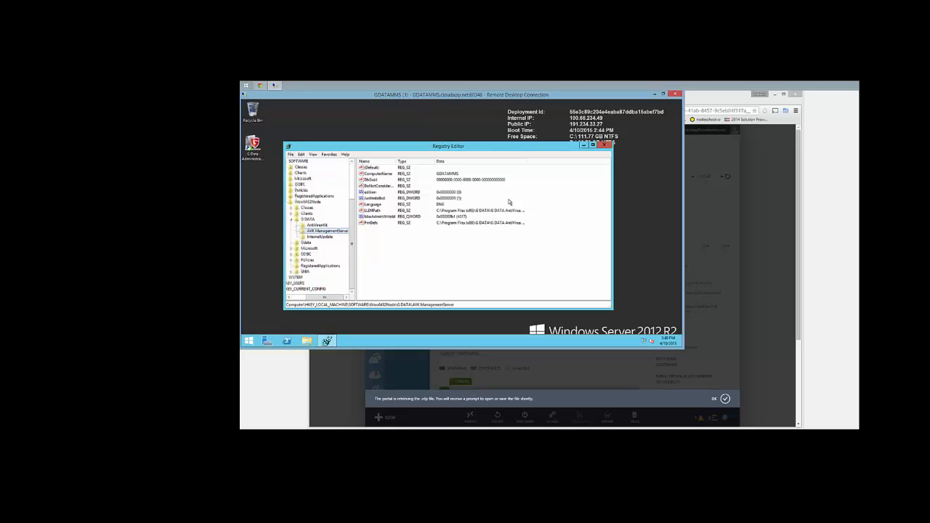
Navigate to HKEY_LOCAL_MACHINE > SOFTWARE > Wow6432Node > G DATA > AVK ManagementServer
drag(318, 300, 303, 300)
scroll(303, 234, up, 3)
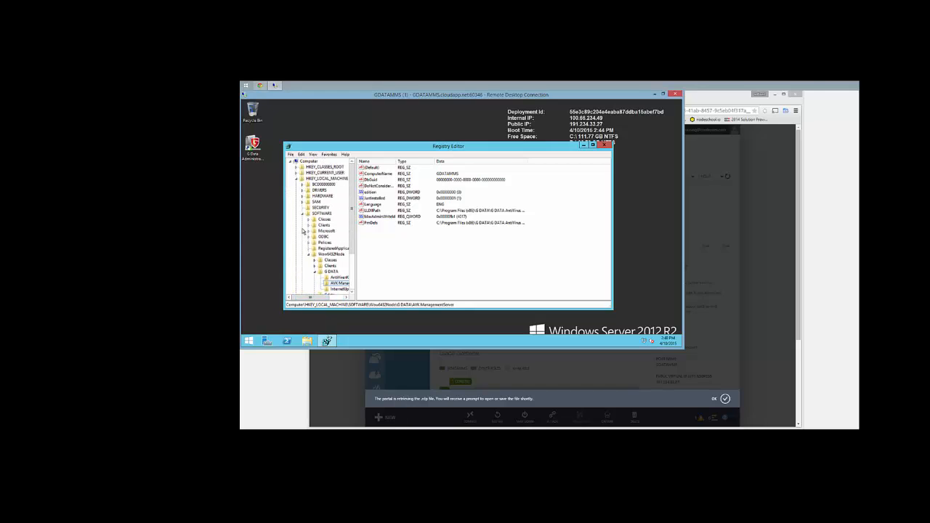
click(319, 178)
click(322, 213)
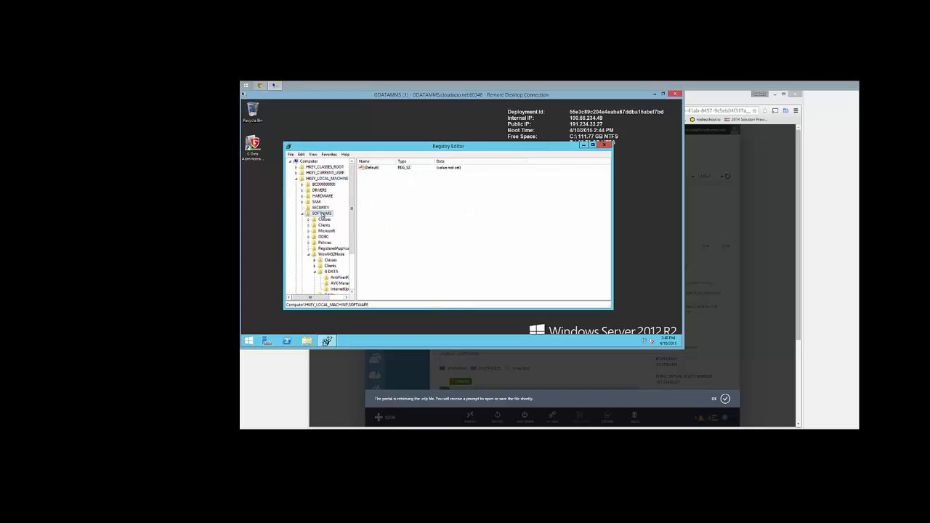
click(330, 254)
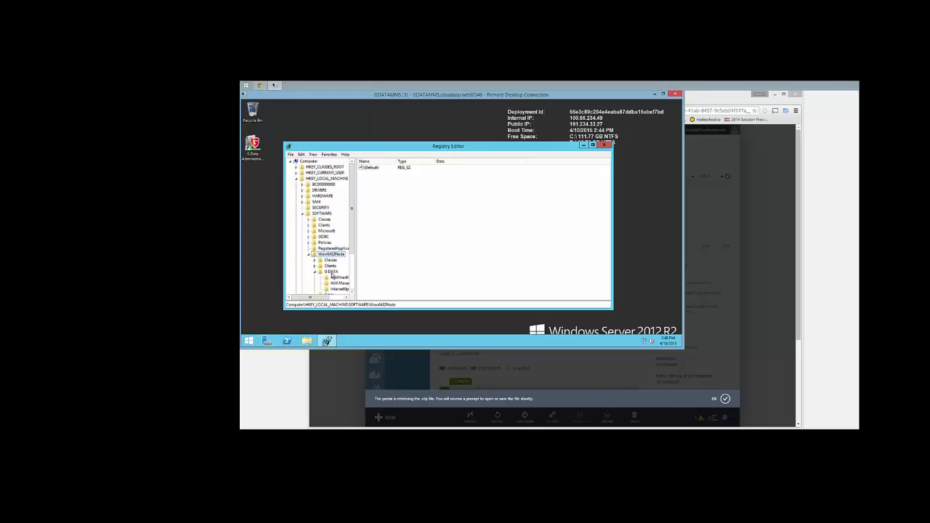
click(332, 273)
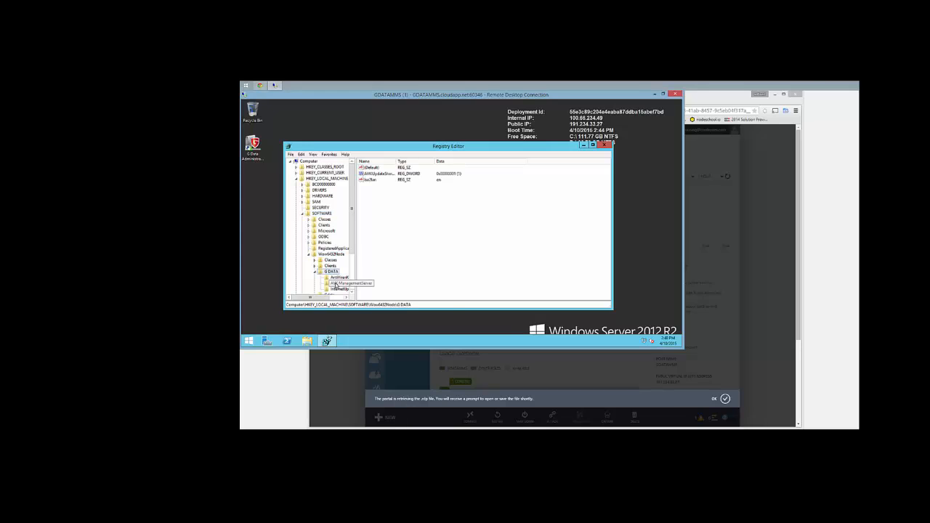
click(336, 282)
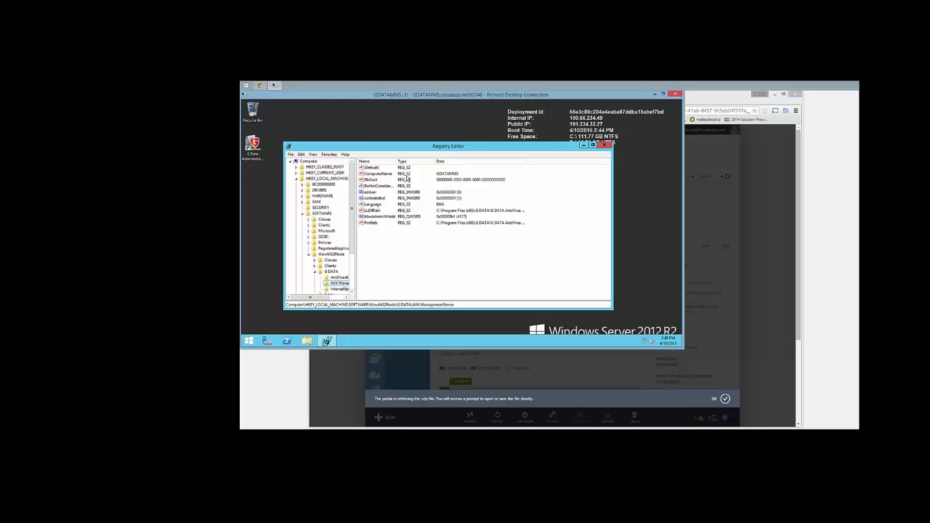
click(448, 177)
Replace the ComputerName value with the VM's DNS name gdatamms.cloudapp.net copied from Azure
double_click(379, 174)
click(341, 208)
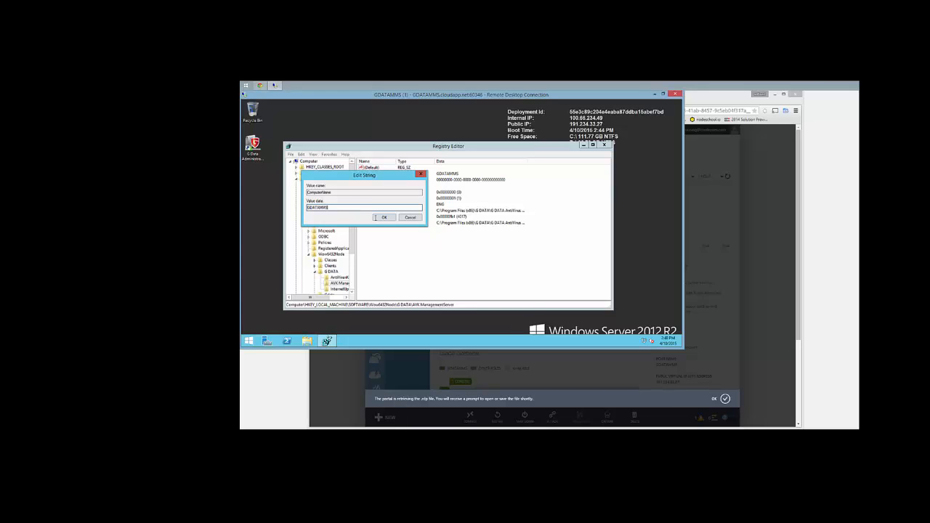
click(773, 316)
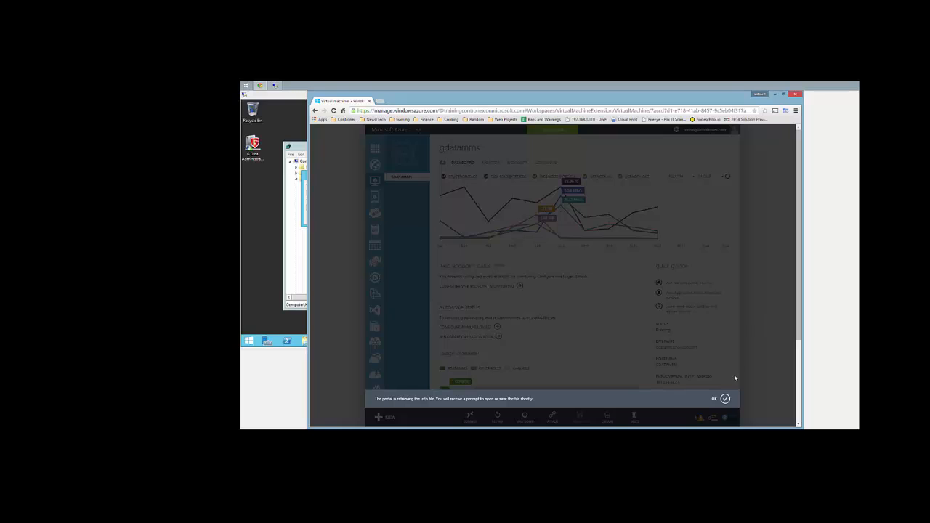
click(724, 398)
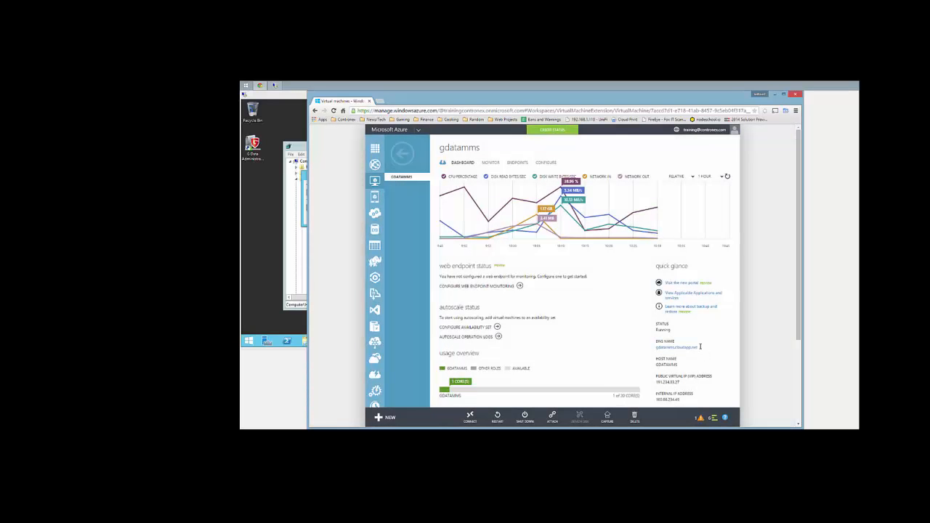
drag(699, 346, 657, 350)
key(ctrl+c)
click(299, 180)
key(ctrl+v)
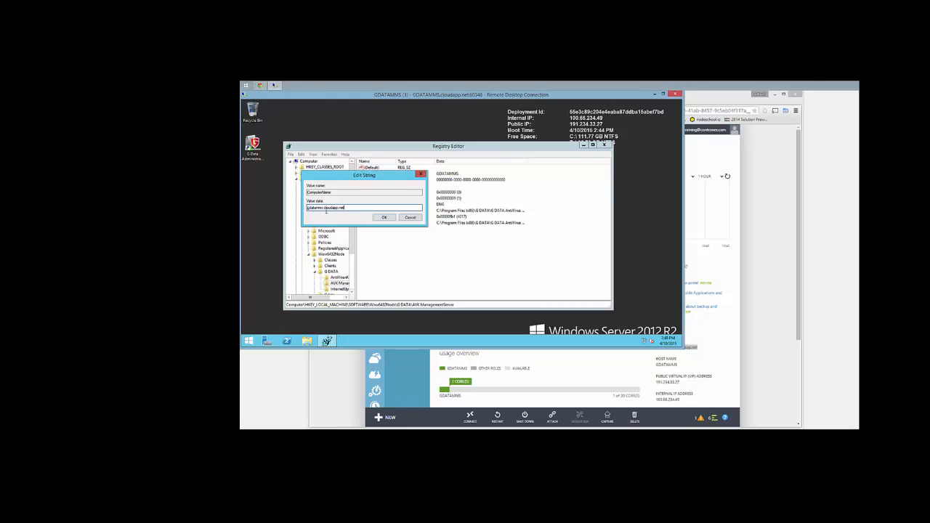
click(384, 218)
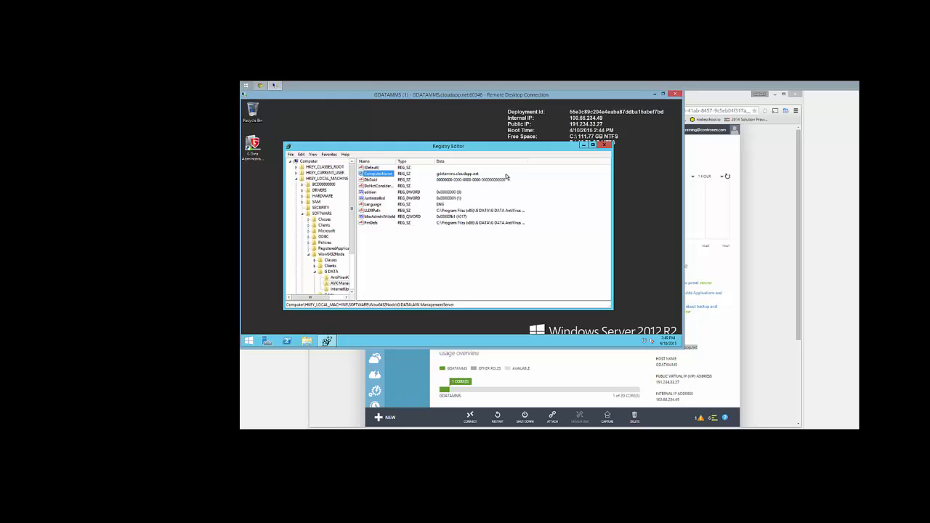
Close Registry Editor, restart the server for Application: Maintenance (Planned), and reconnect with a fresh .rdp file
click(604, 146)
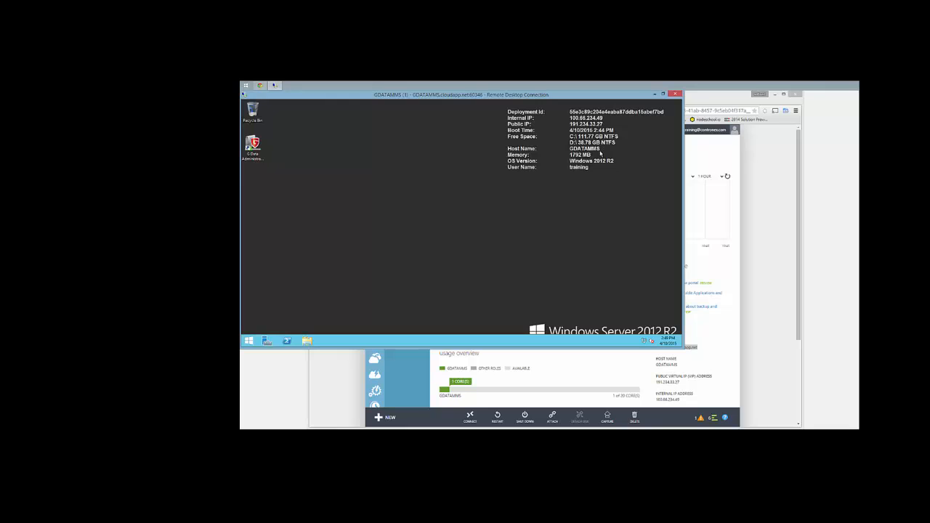
click(248, 340)
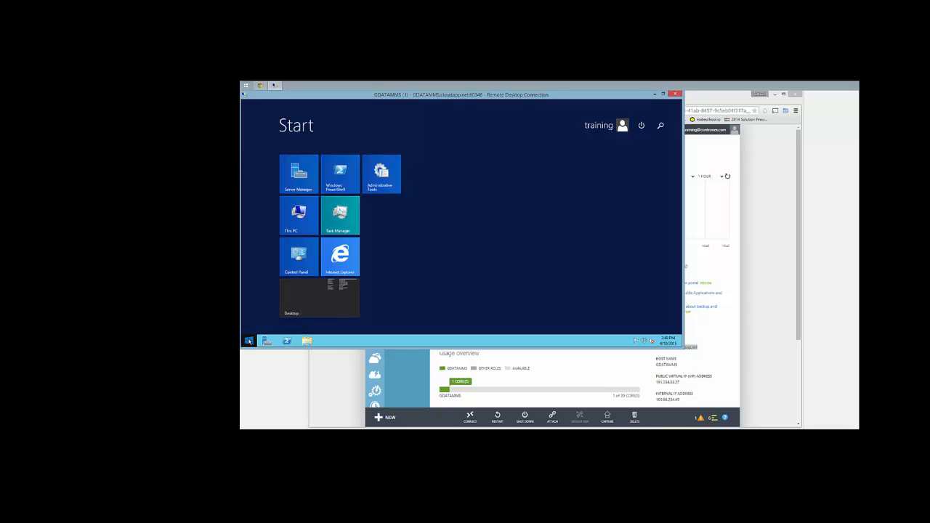
click(642, 126)
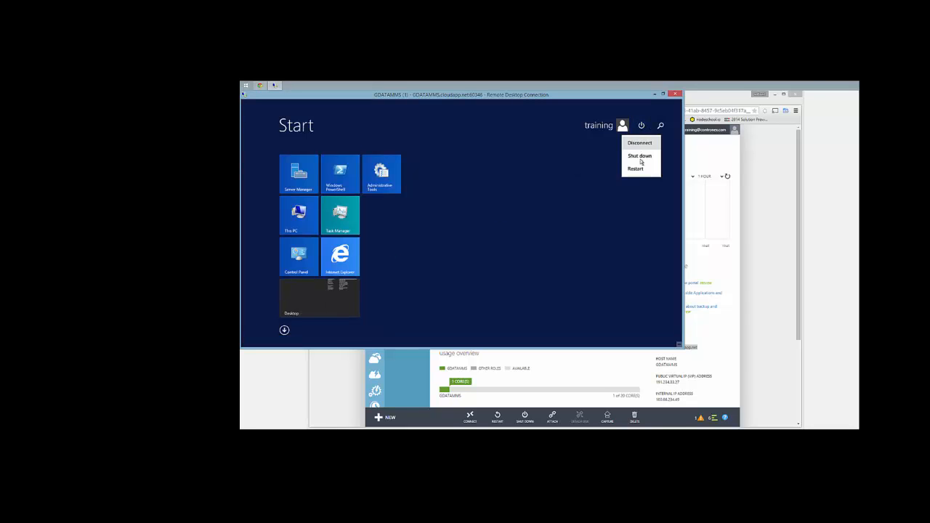
click(640, 156)
click(632, 162)
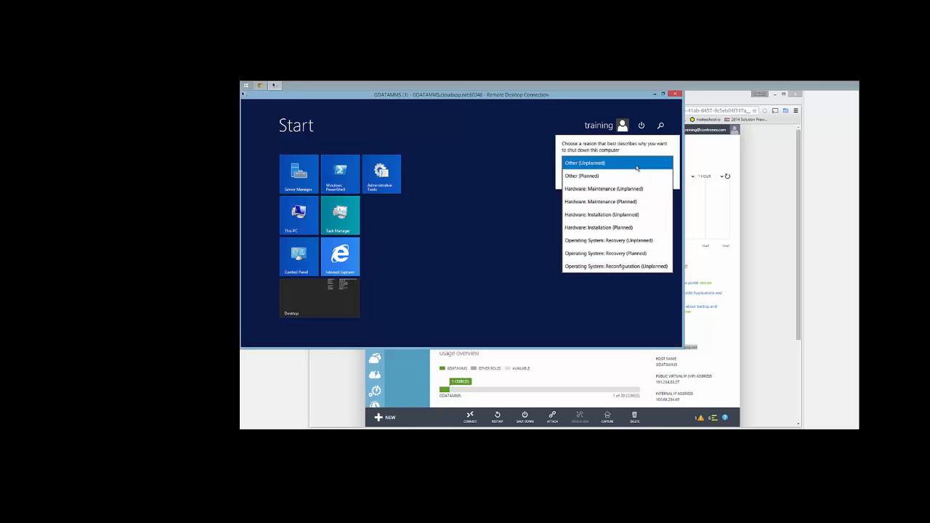
scroll(621, 222, down, 2)
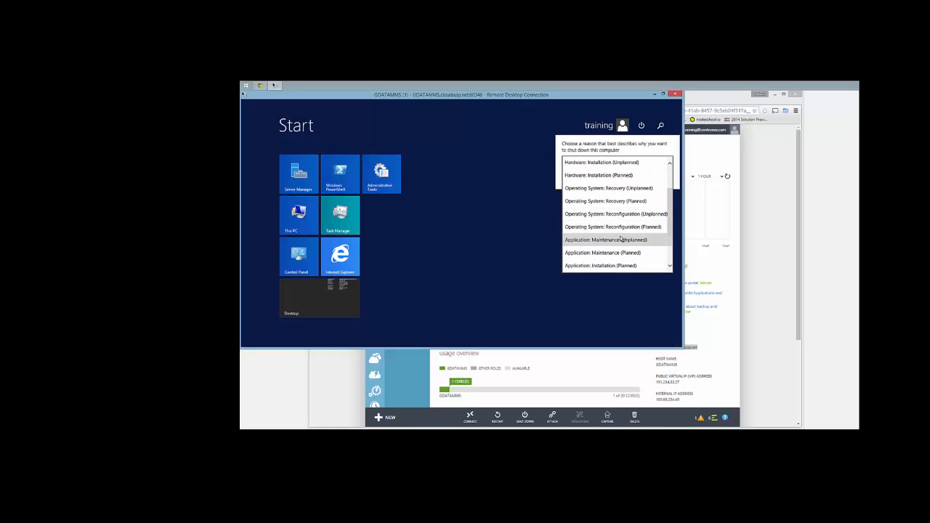
click(622, 237)
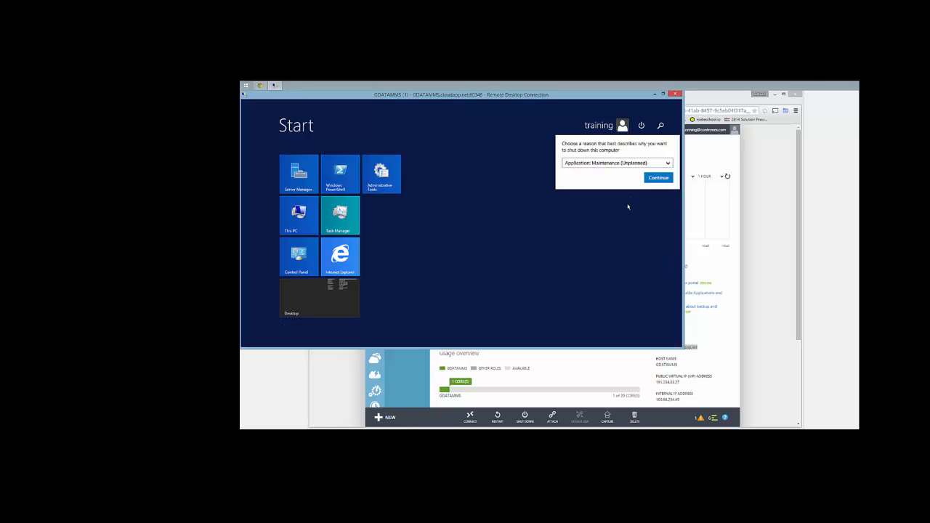
click(658, 178)
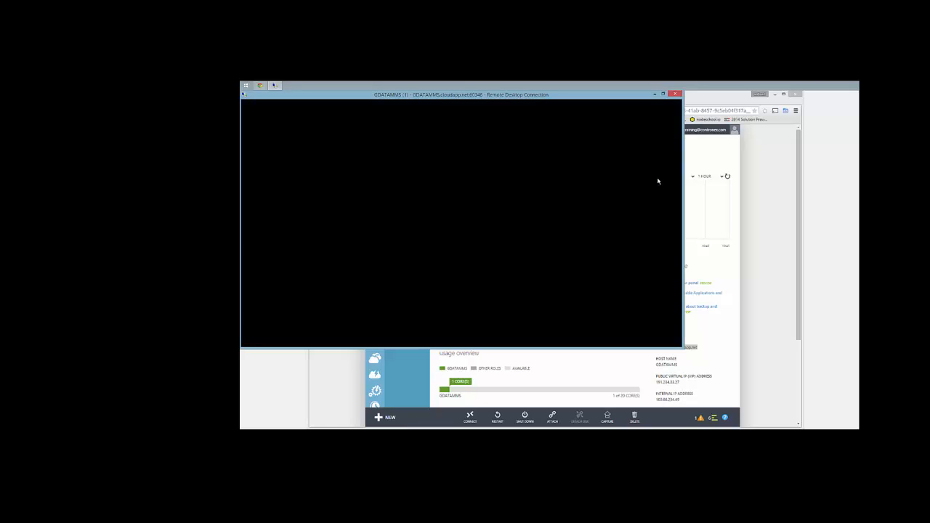
click(470, 416)
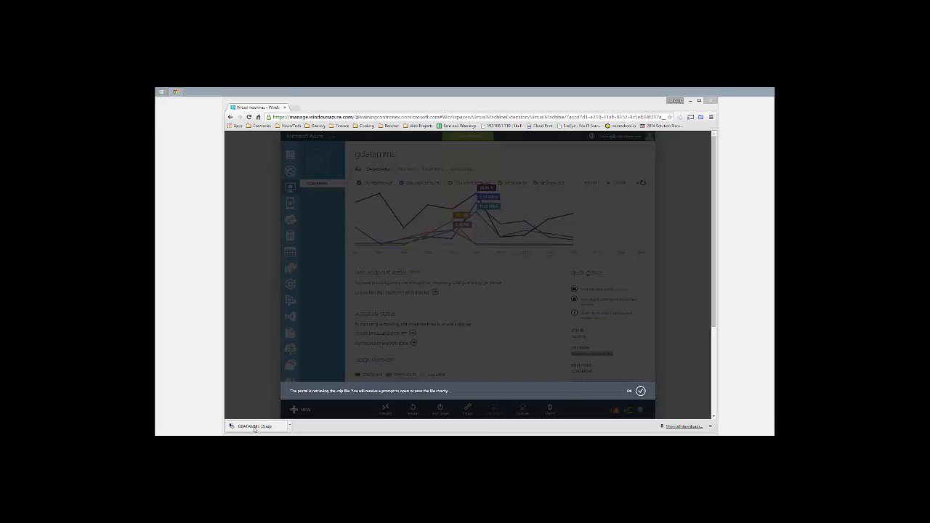
click(255, 426)
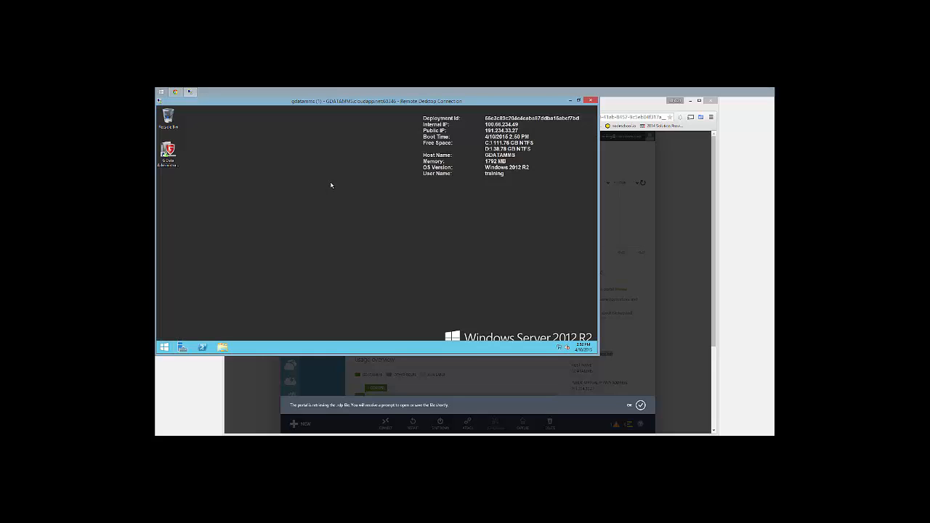
Launch G Data Administrator from the desktop icon and log in with the administrator password
double_click(166, 154)
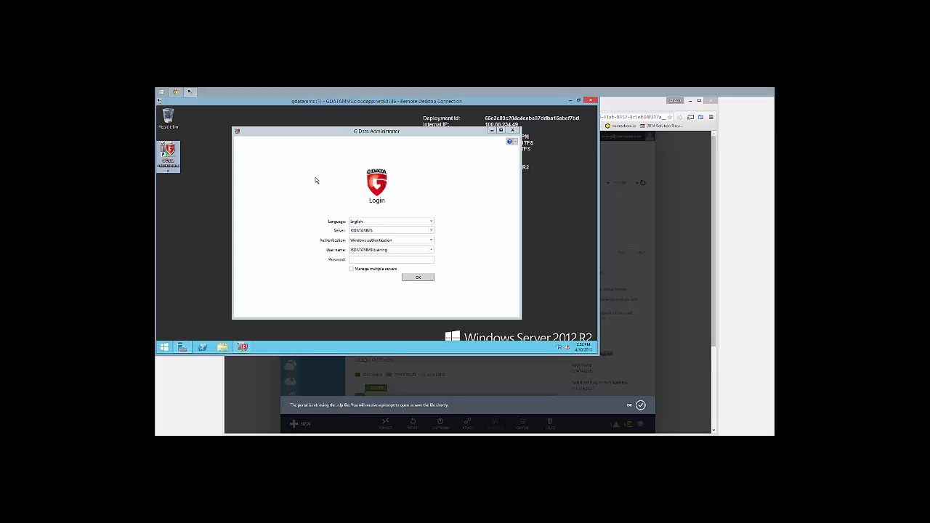
click(362, 260)
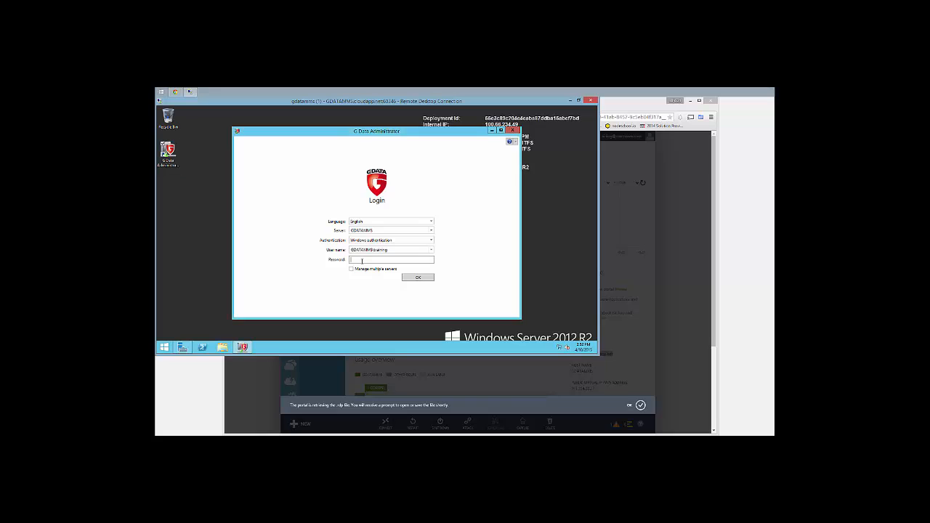
text(••••)
key(Return)
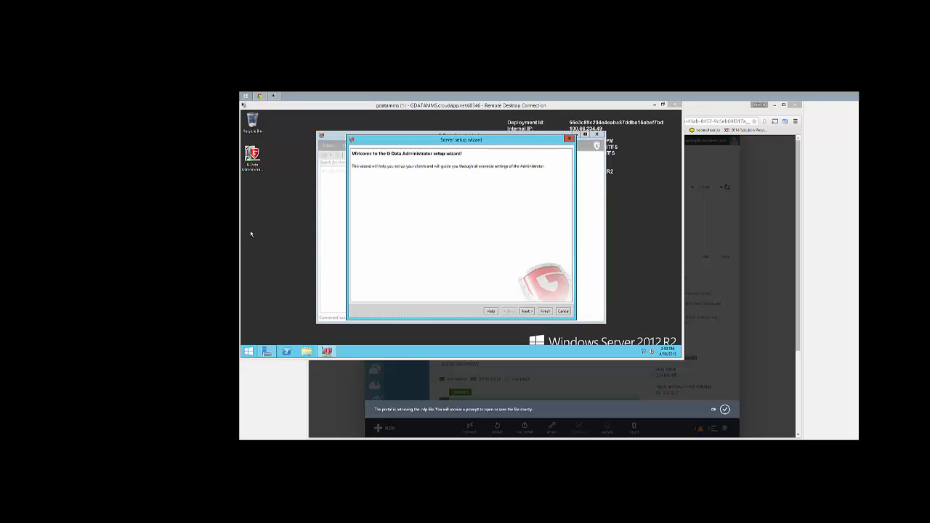
Enable computer GDATAMMS for G Data Client installation and advance the wizard to Internet update
click(526, 310)
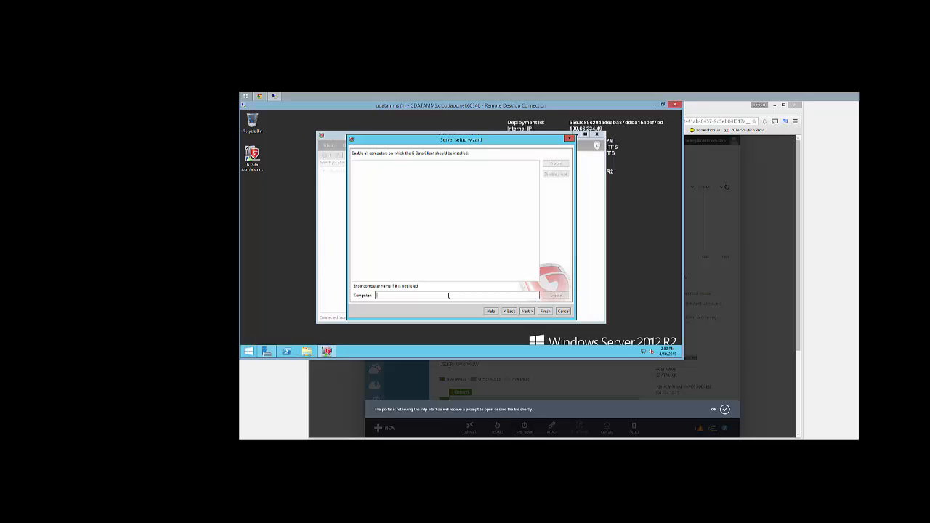
text(GDATAMMS)
click(555, 296)
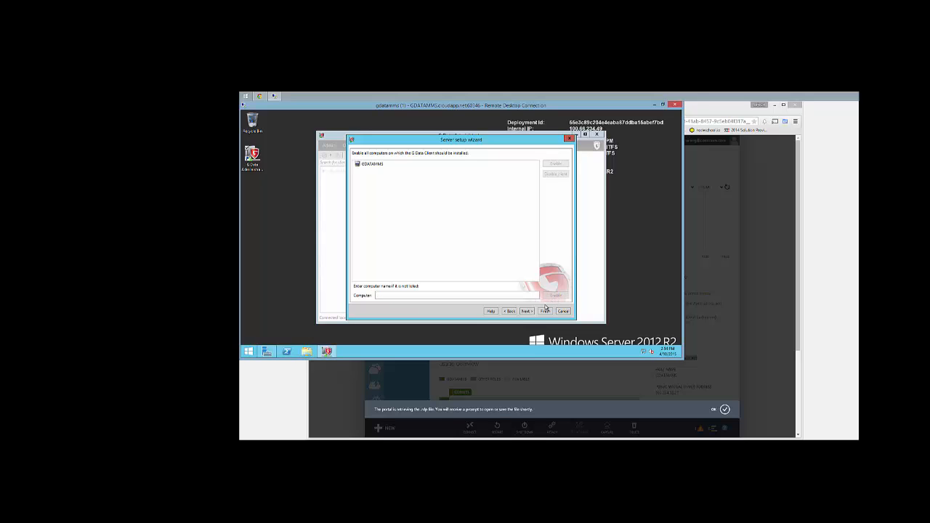
click(526, 311)
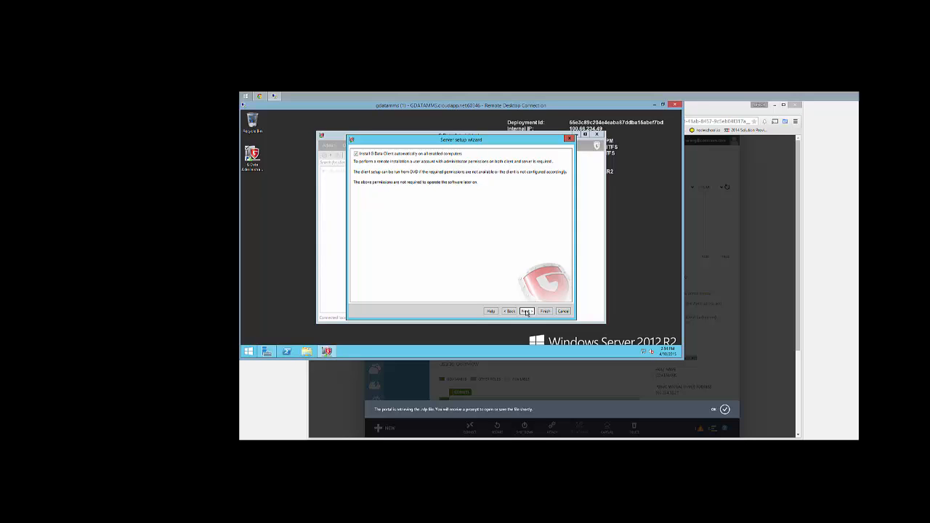
click(526, 311)
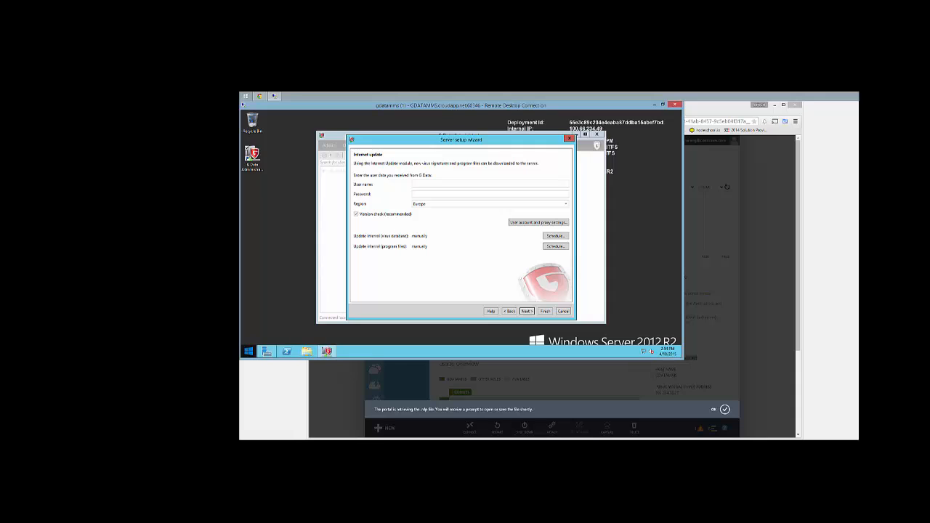
Enter the G Data update user name and password and set the region to North America
click(425, 183)
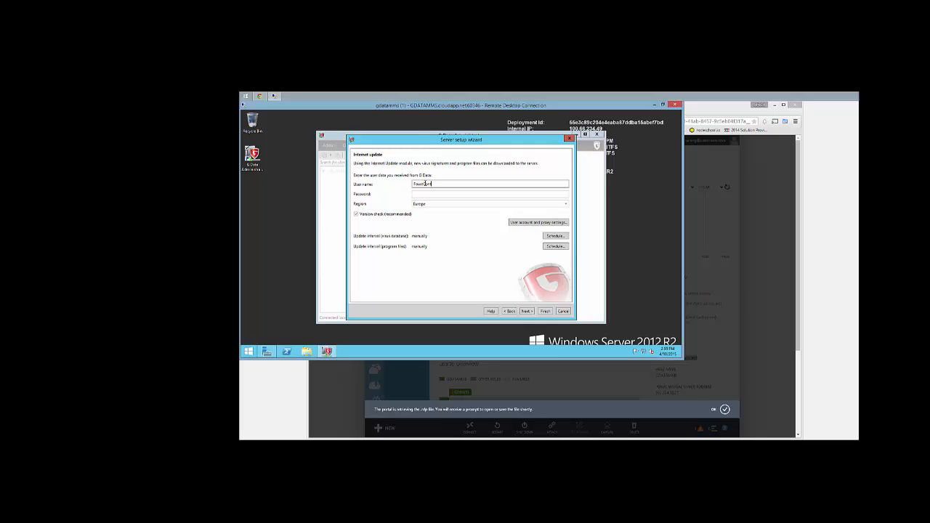
text(FaustCentre8501)
key(Tab)
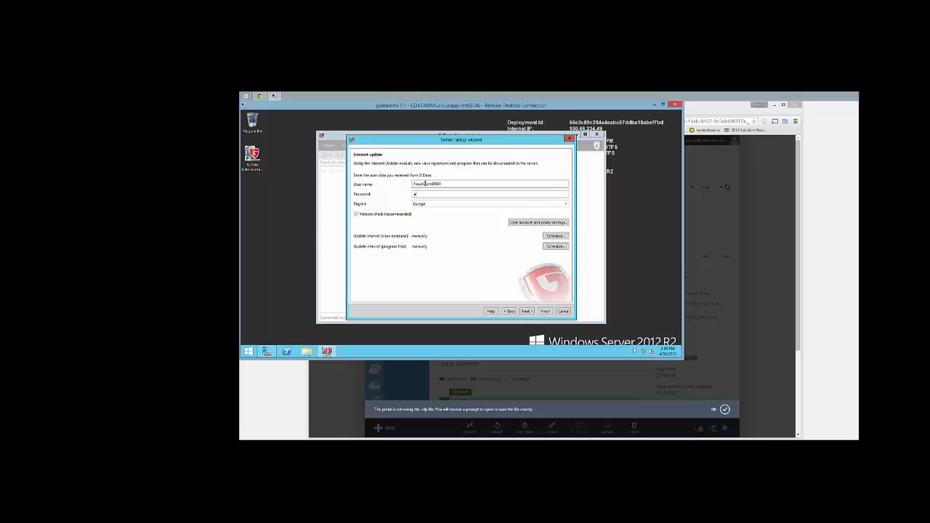
text(•••••)
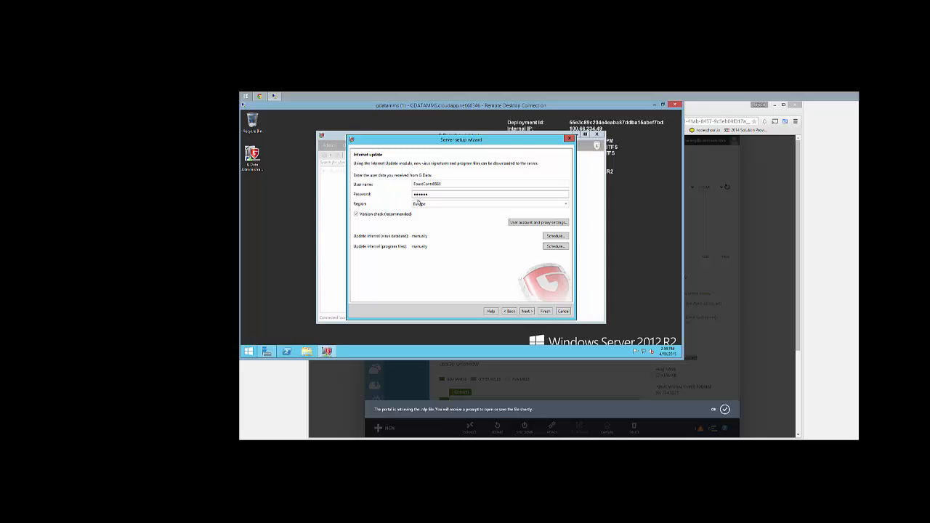
click(419, 204)
click(422, 219)
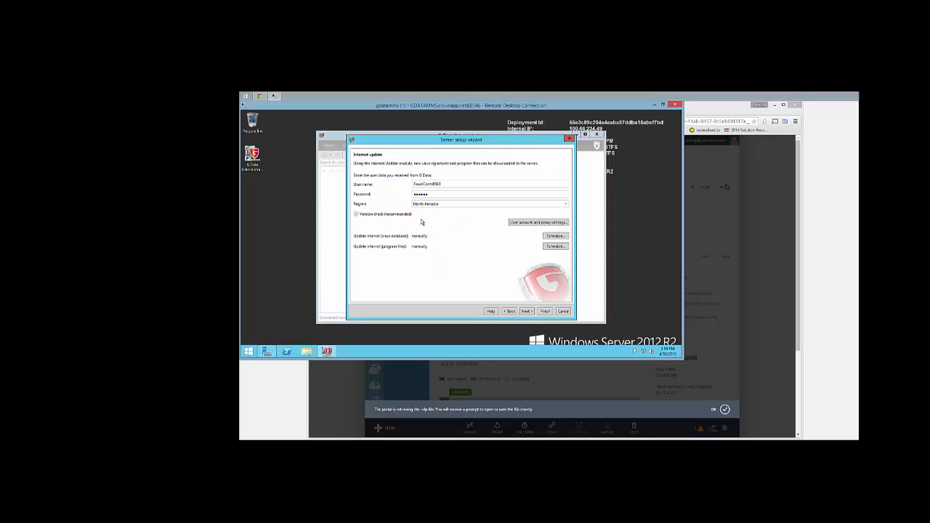
Schedule virus database updates hourly and program file updates weekly
click(555, 236)
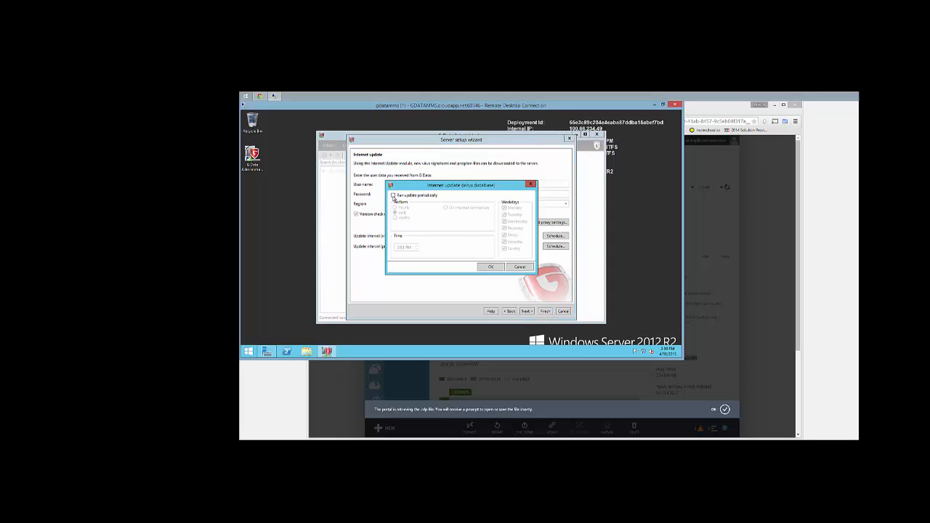
click(393, 196)
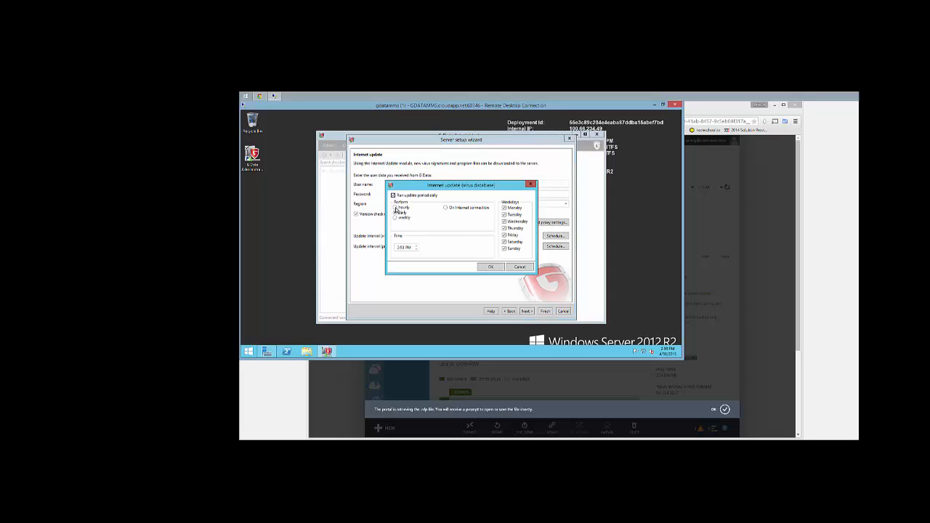
click(396, 208)
click(490, 266)
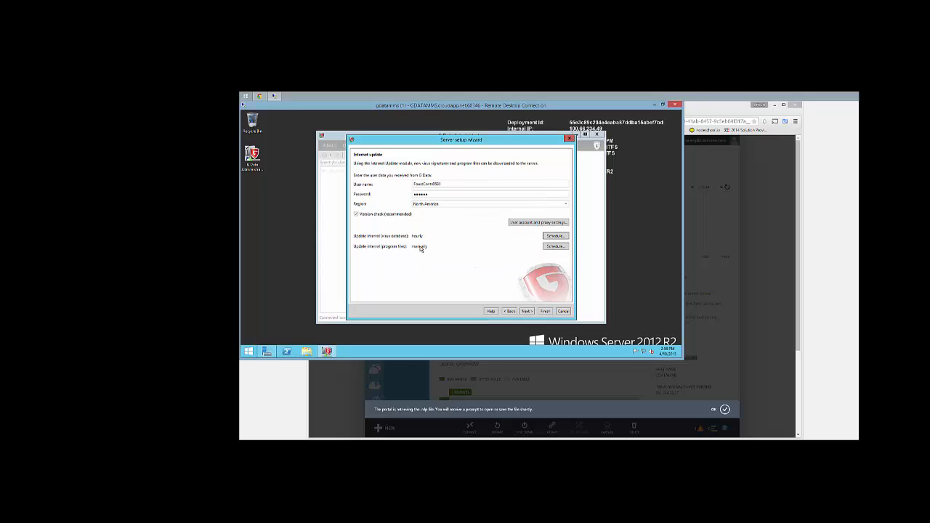
click(555, 246)
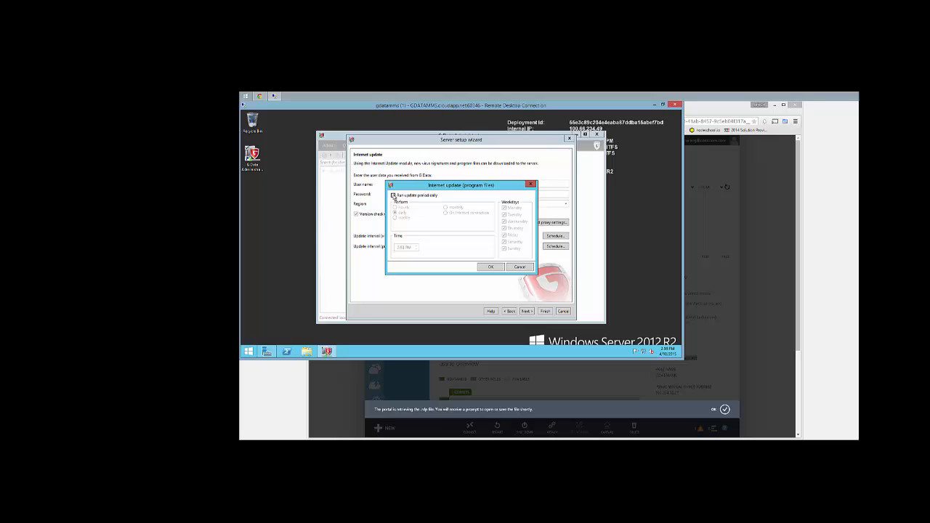
click(394, 196)
click(395, 218)
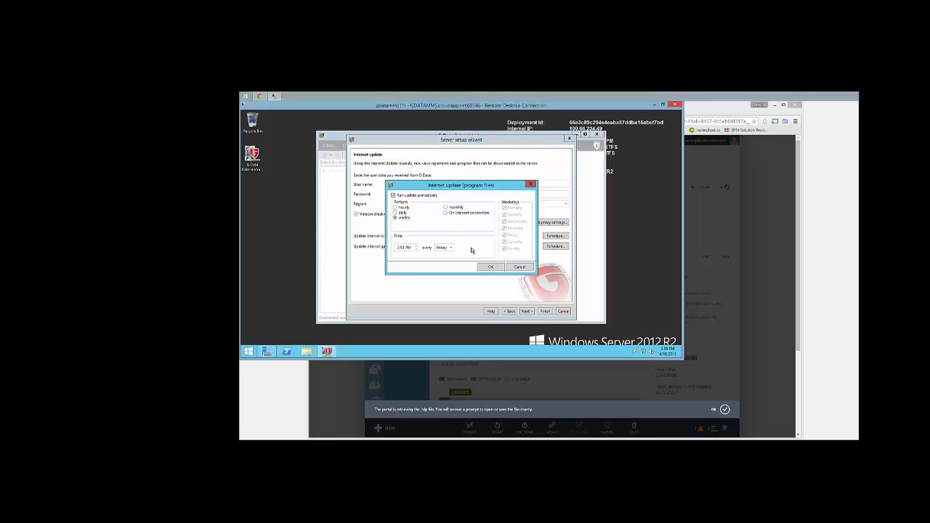
click(489, 267)
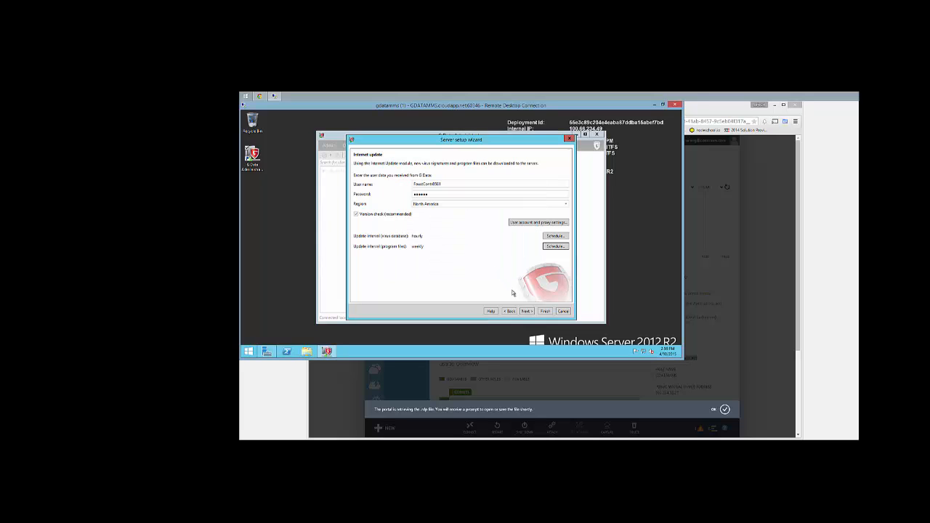
Pass the Email notification and mobile device pages to finish the server setup wizard
click(527, 311)
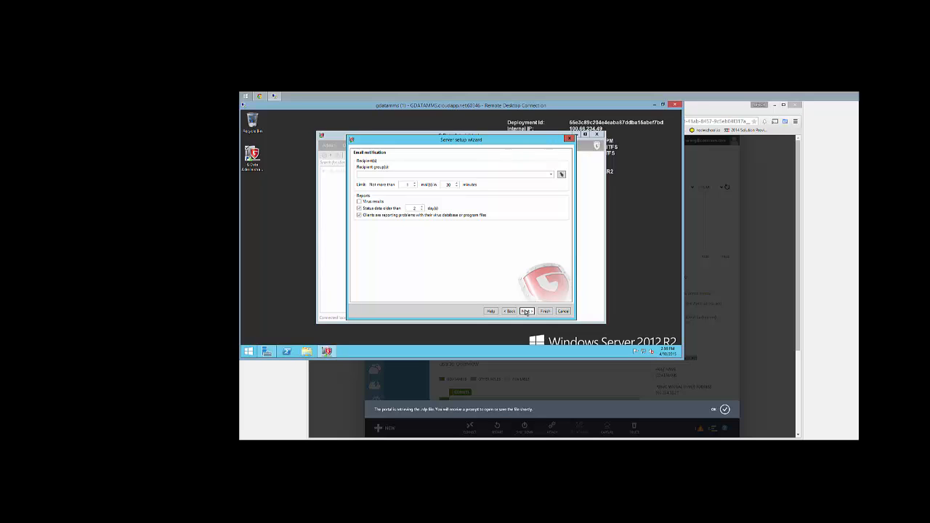
click(526, 311)
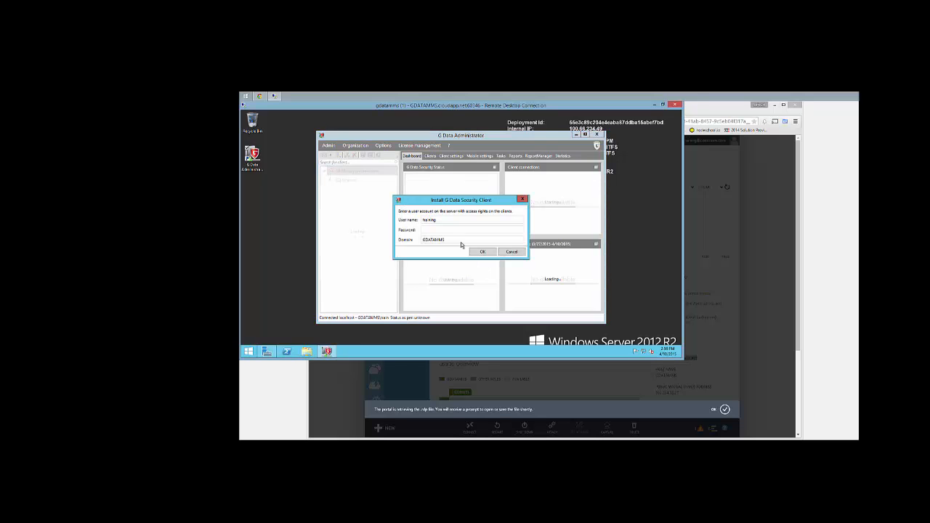
Supply the server account password, accept the installation language, and dismiss the installation overview
click(430, 229)
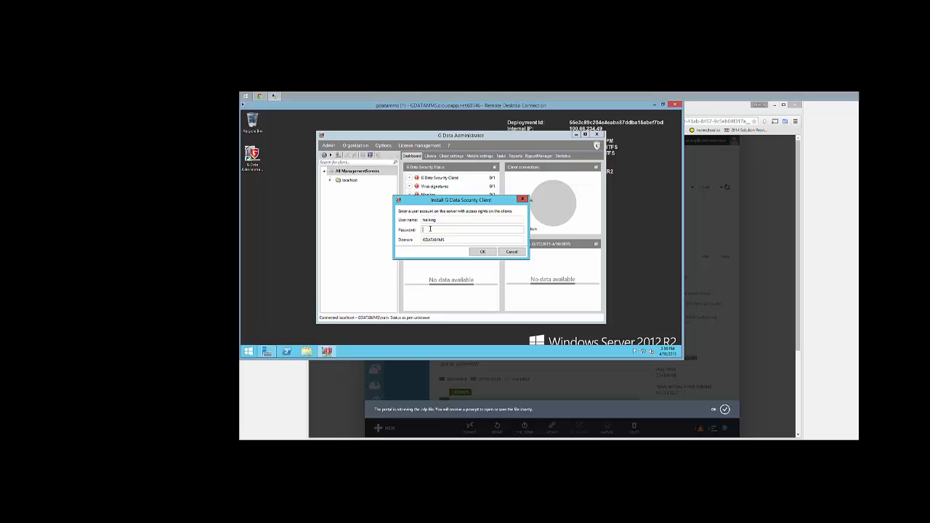
text(••••••••)
key(Return)
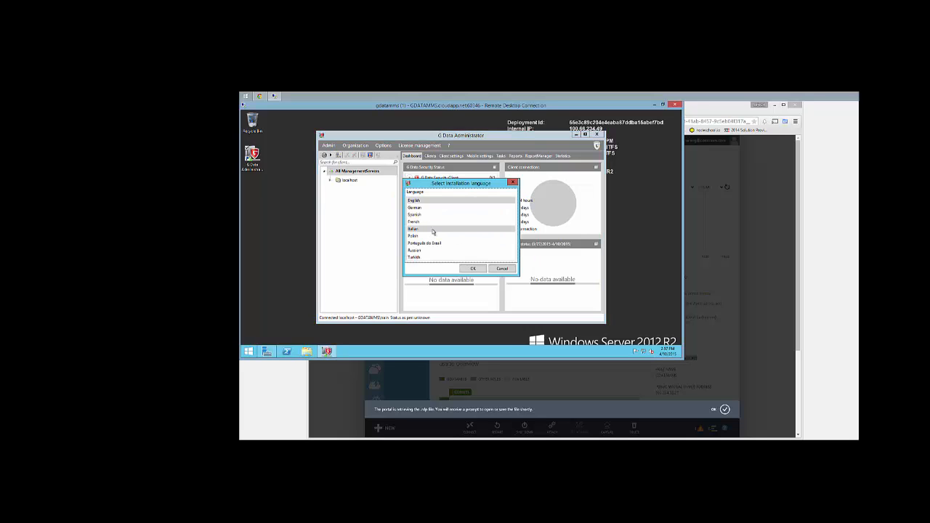
click(472, 269)
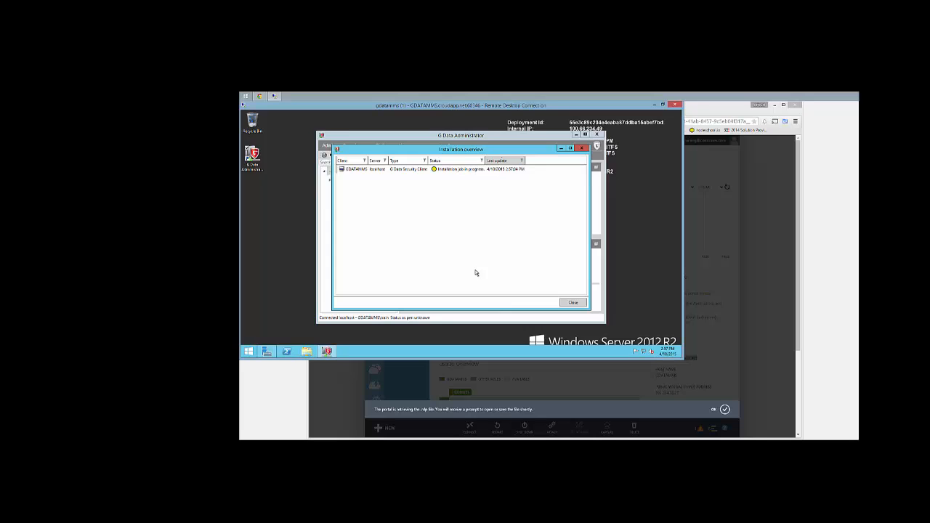
click(573, 303)
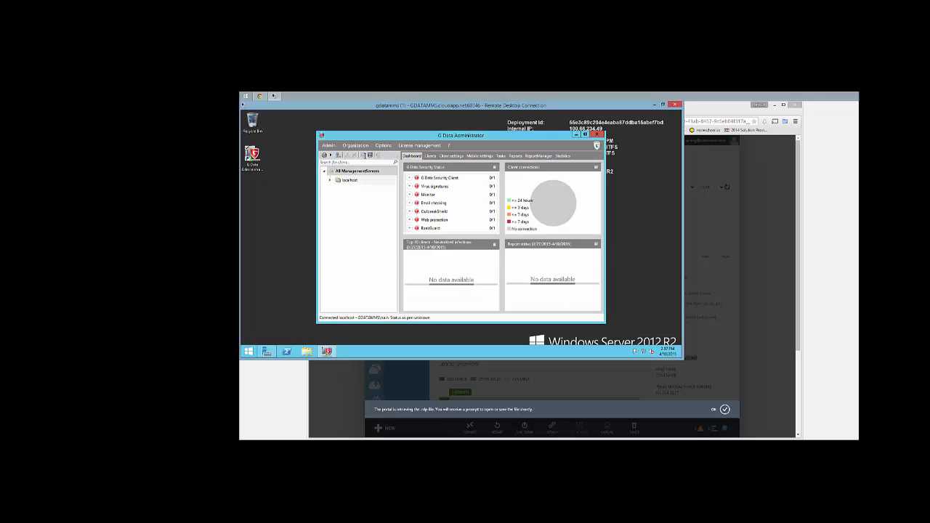
Start a G Data Security Client install package for ManagementServer localhost in English
click(356, 145)
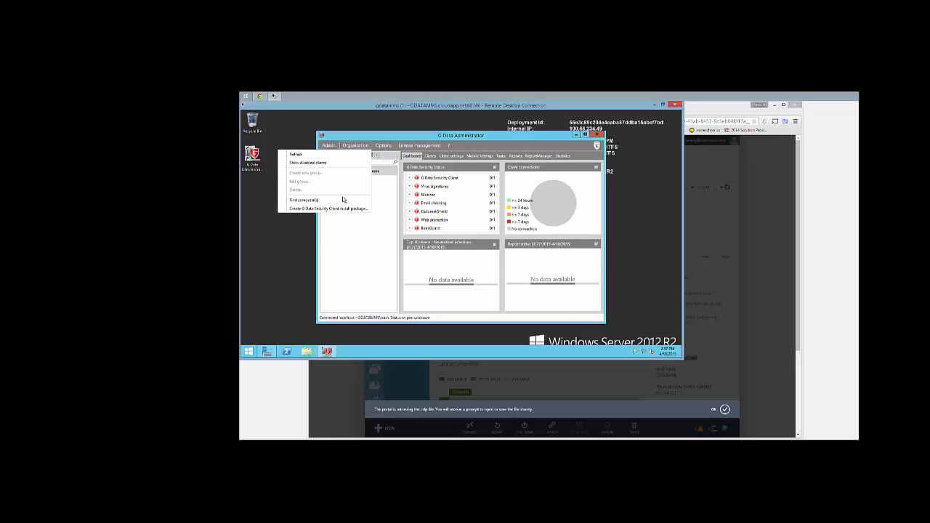
click(342, 209)
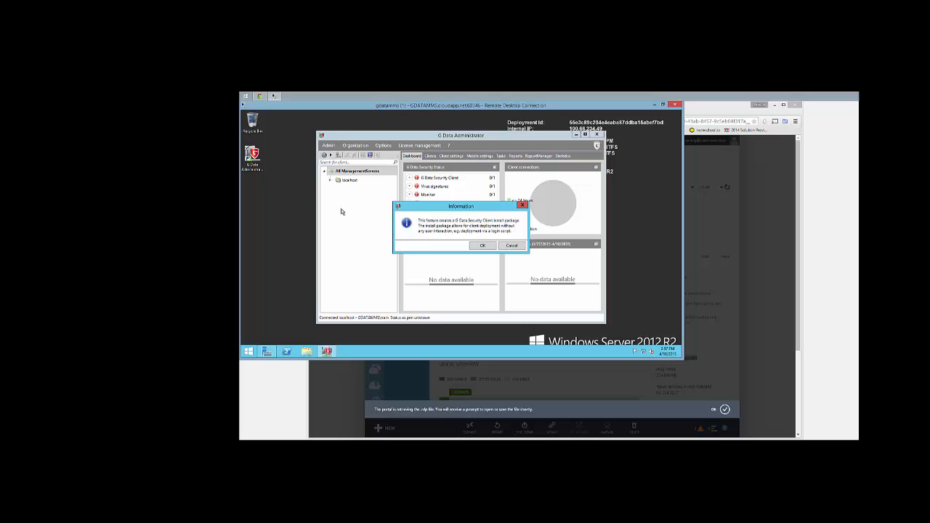
click(480, 245)
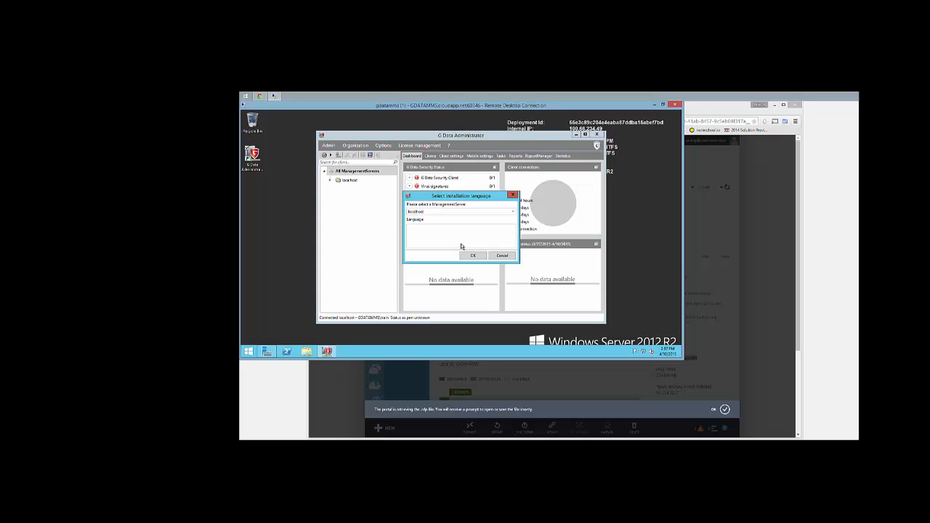
click(514, 211)
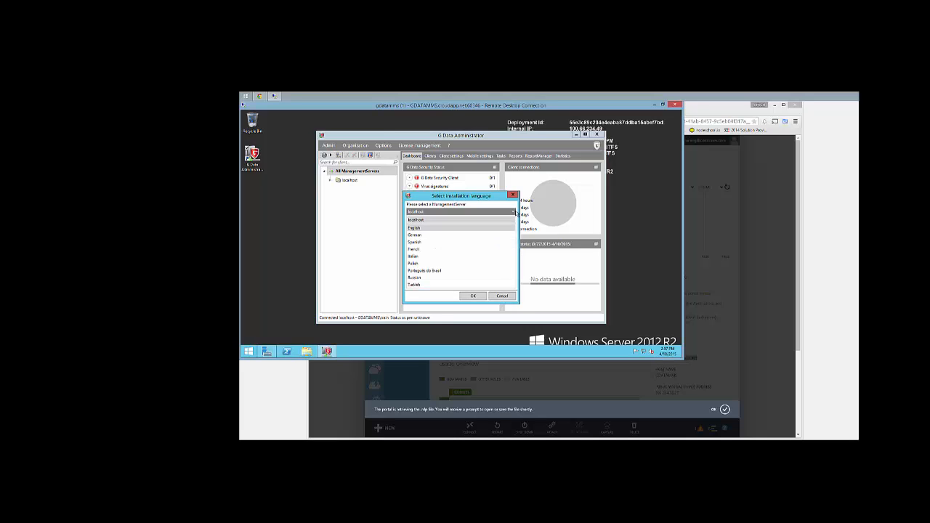
click(515, 211)
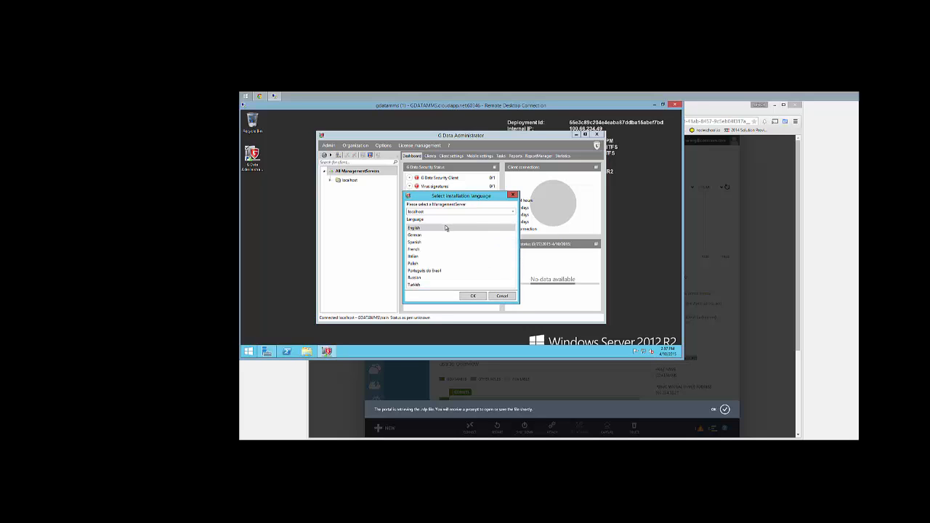
click(471, 296)
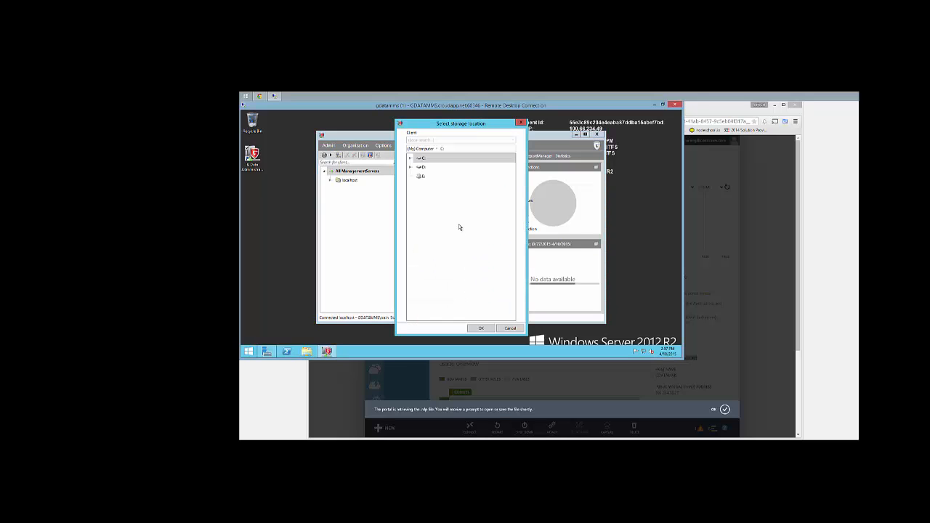
Save the install package to C:\inetpub\wwwroot and acknowledge the background creation notice
click(407, 158)
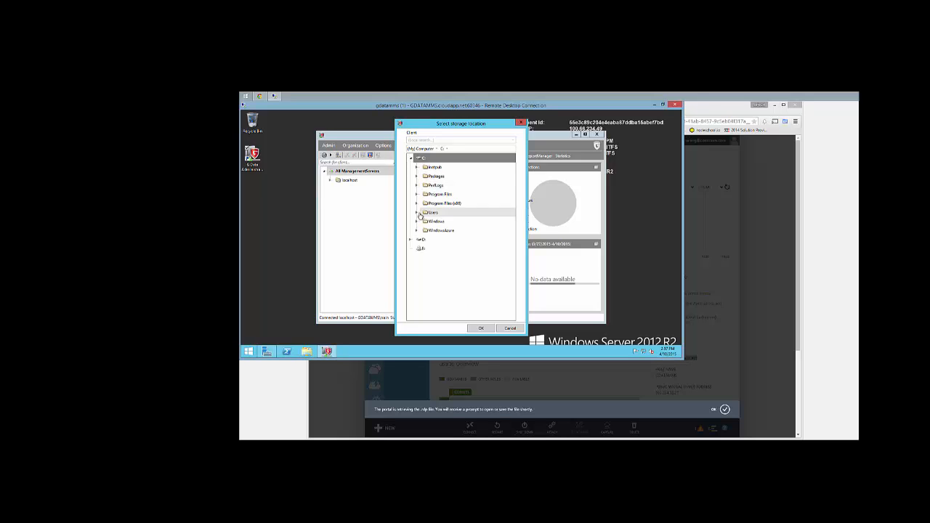
click(416, 168)
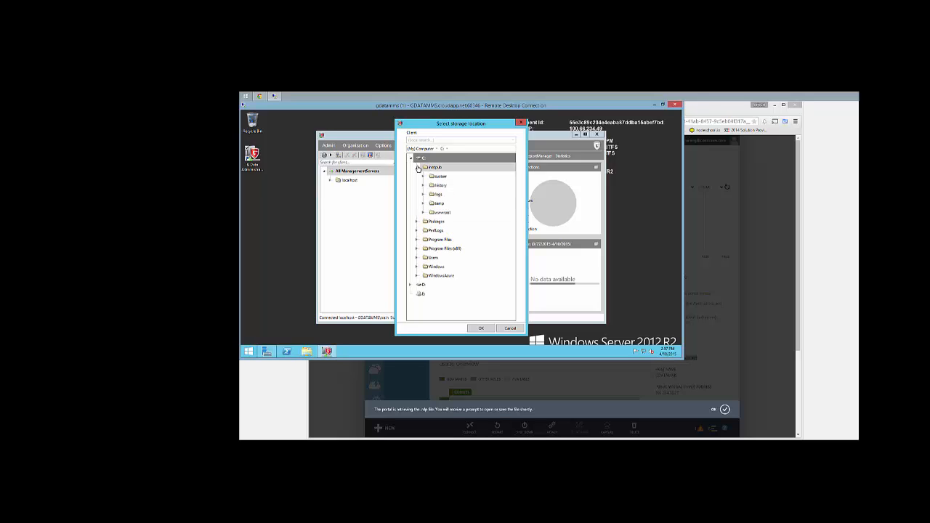
click(423, 212)
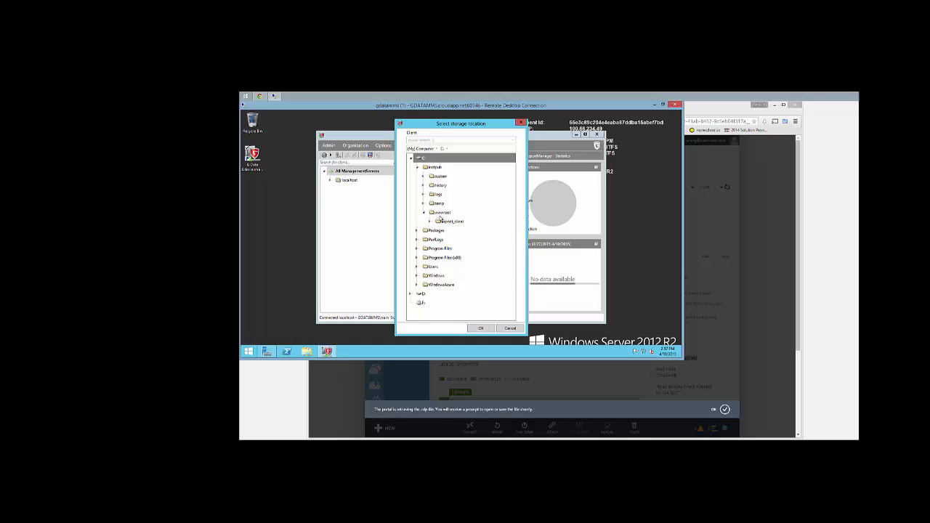
click(442, 212)
click(479, 328)
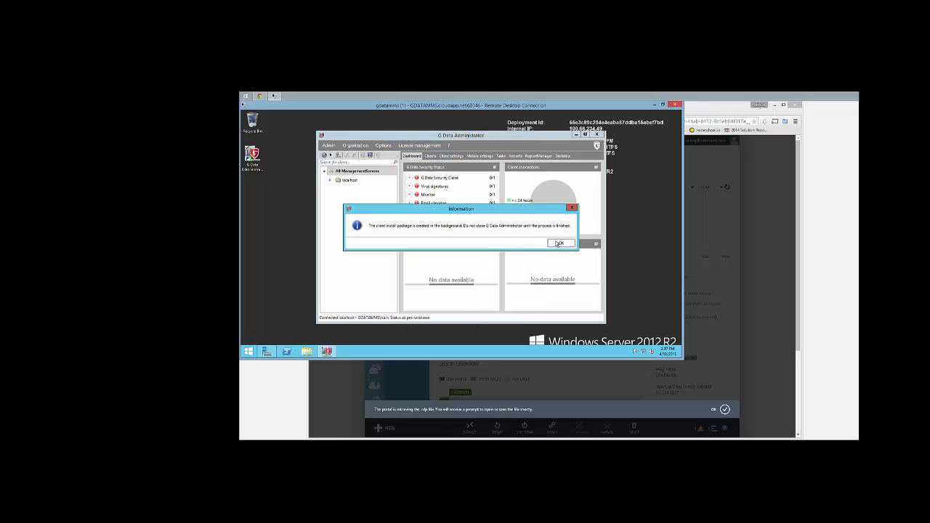
click(554, 243)
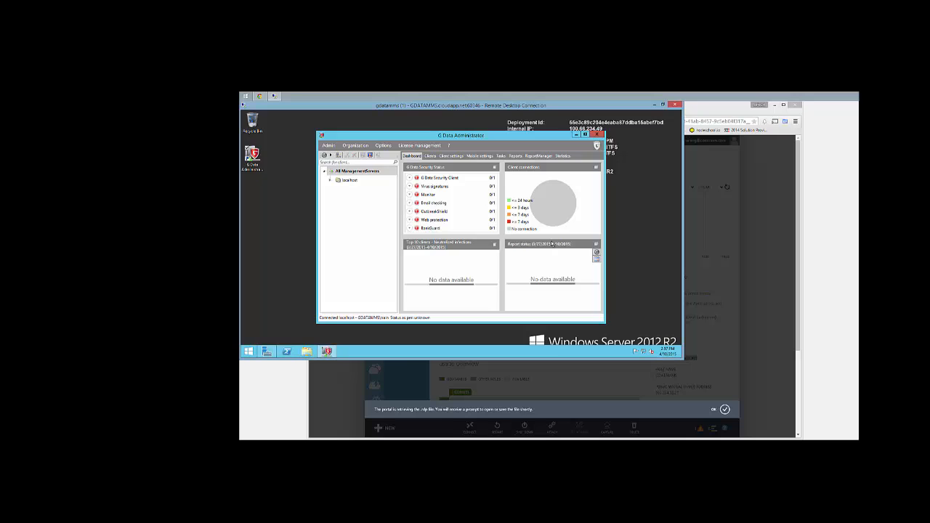
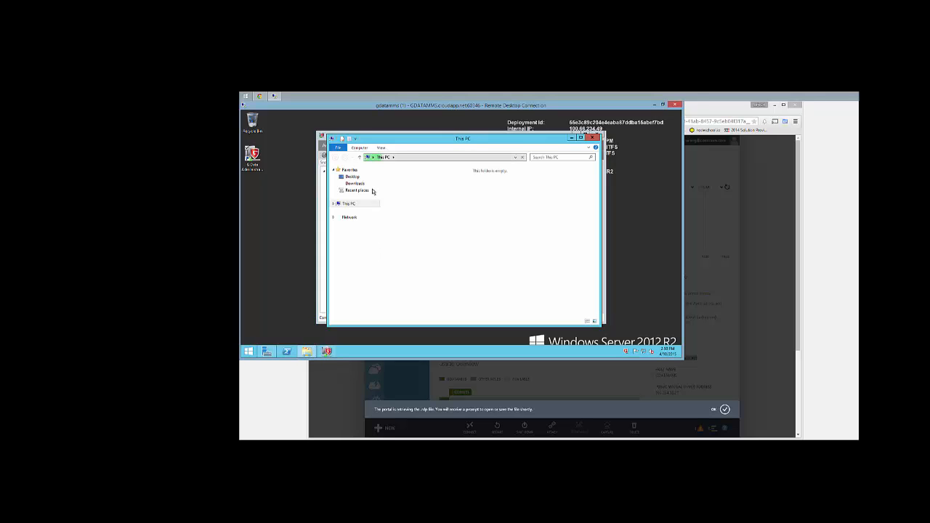
Run the Setup program from Downloads\ENG_BI3, allowing it past the security warning
click(358, 183)
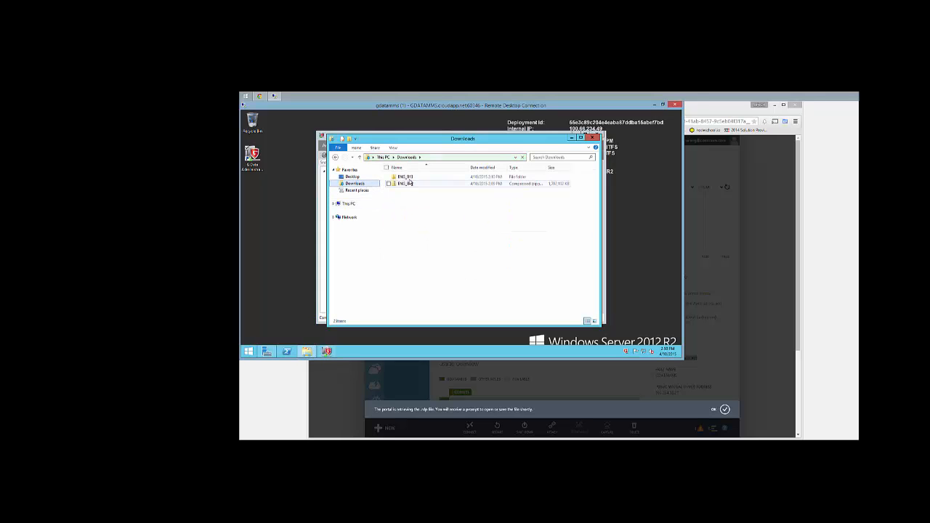
double_click(408, 178)
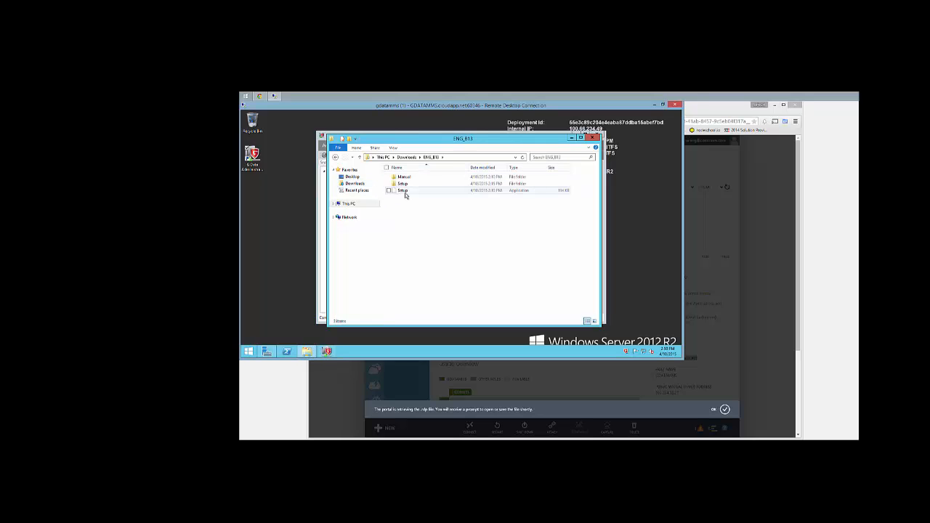
click(404, 191)
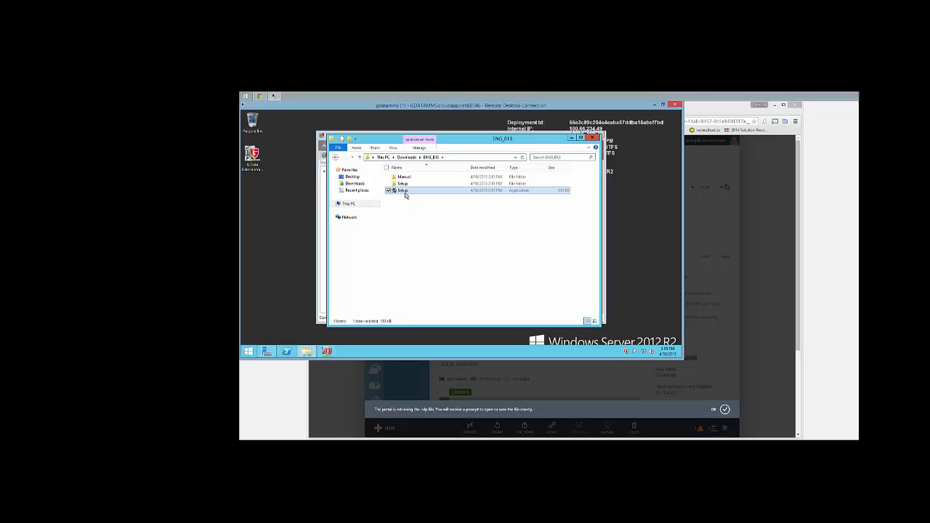
double_click(404, 191)
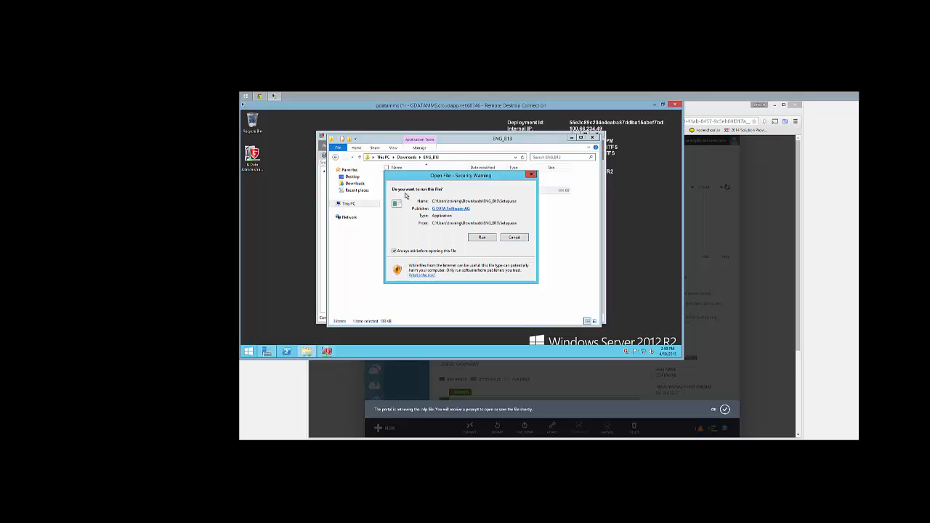
click(480, 238)
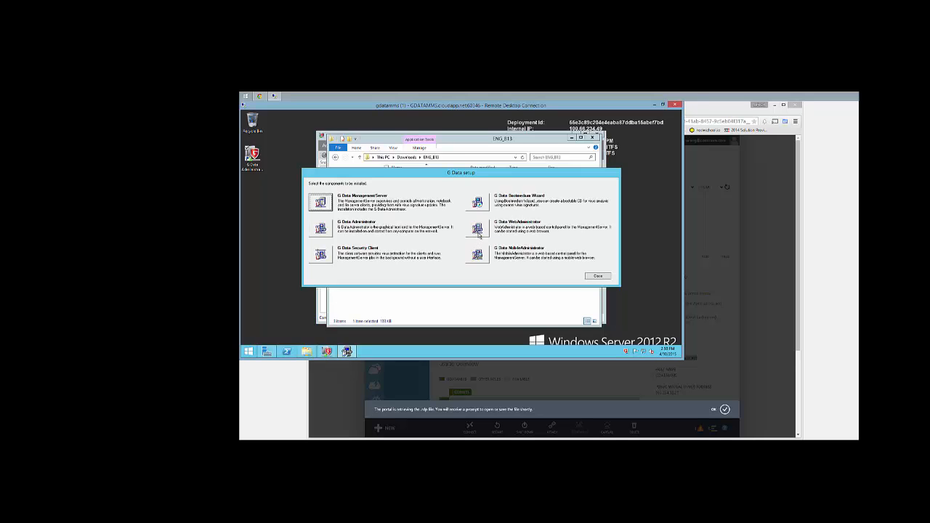
Install G Data WebAdministrator into the default destination folder
click(478, 234)
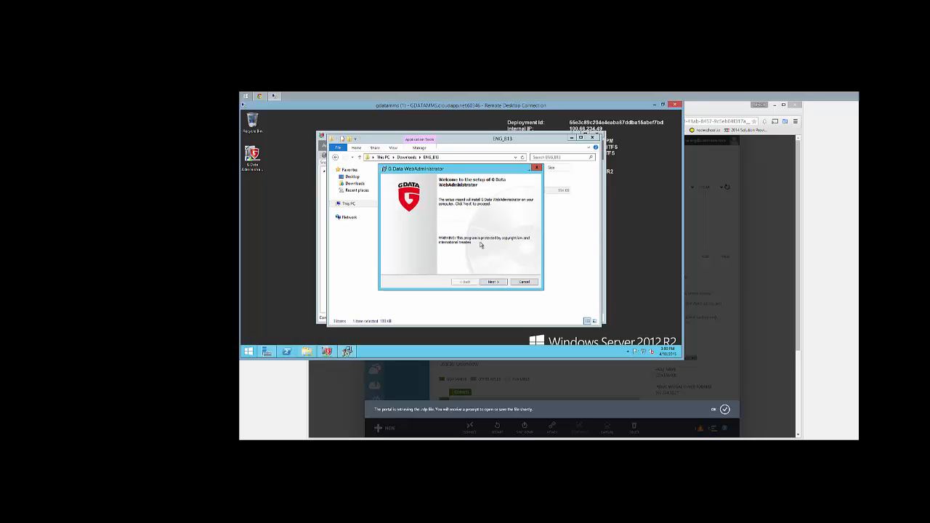
click(495, 282)
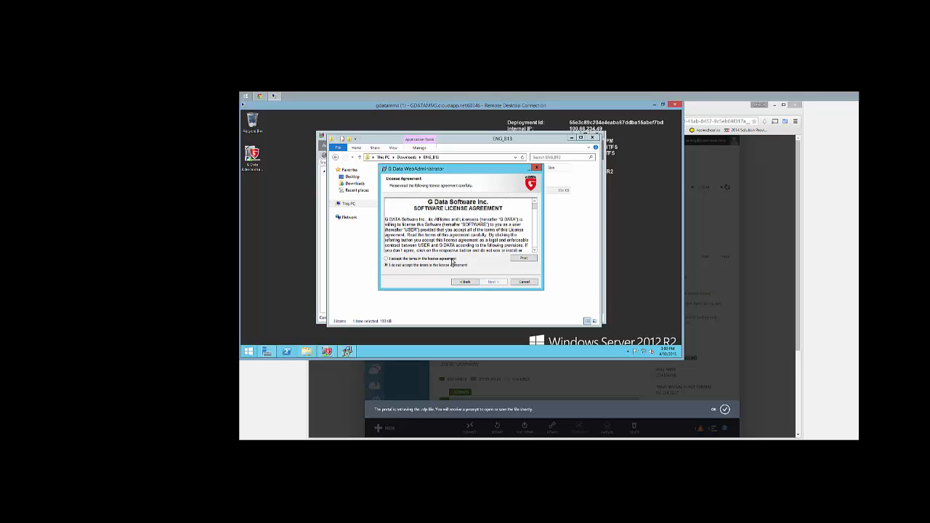
click(490, 283)
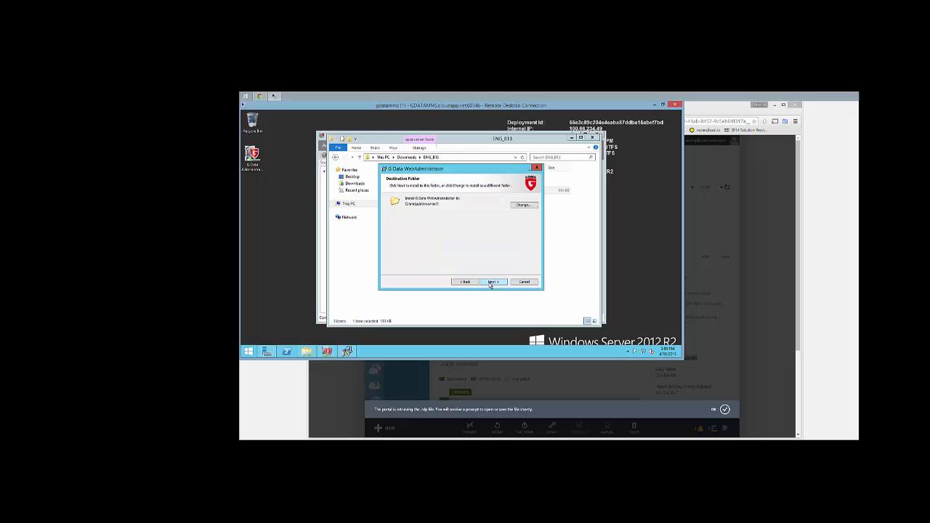
click(491, 282)
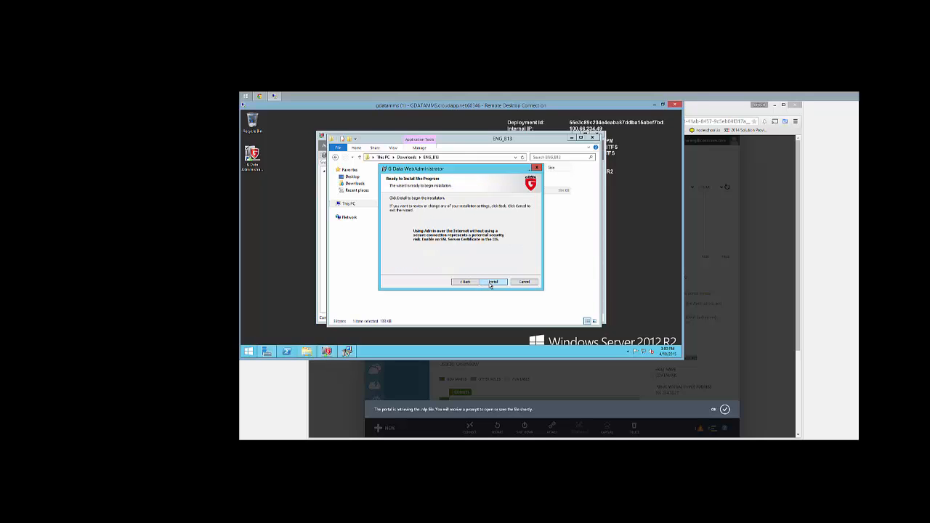
click(492, 282)
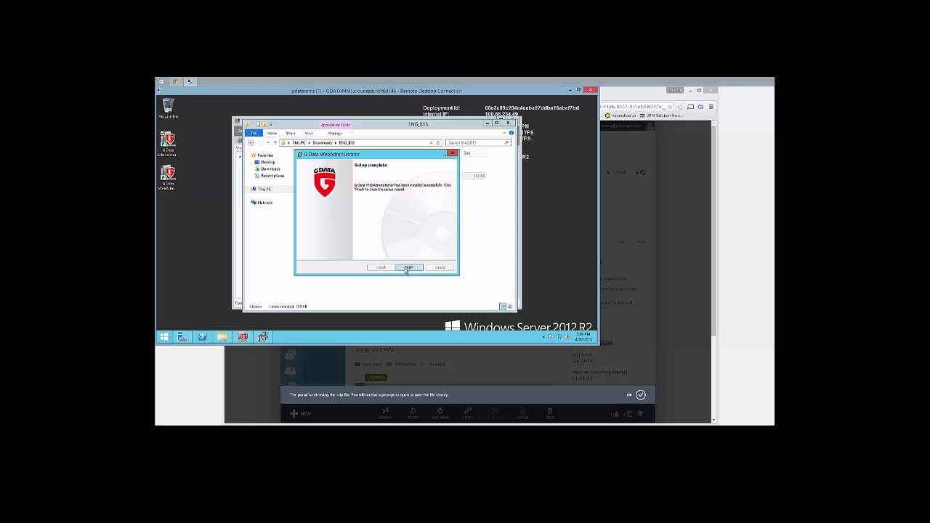
Finish the WebAdministrator setup, dismiss the access link message, and return to File Explorer
click(407, 267)
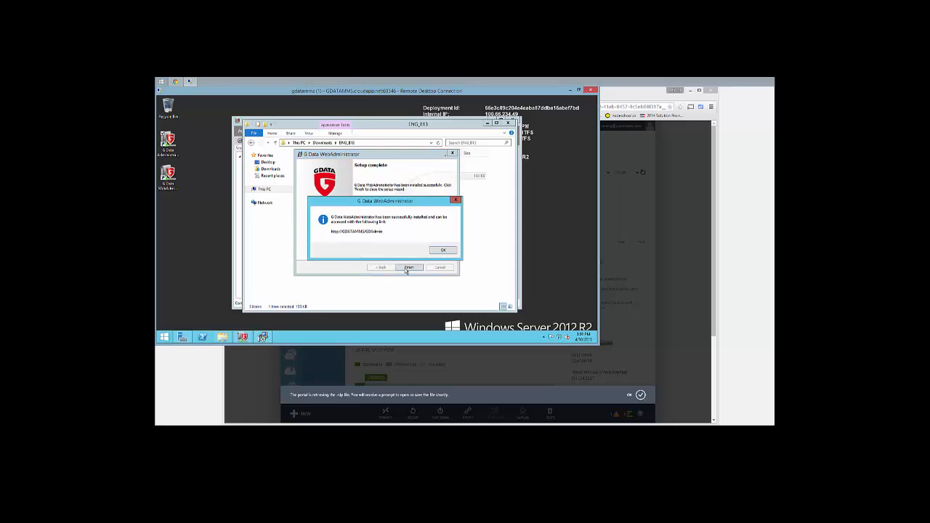
click(444, 251)
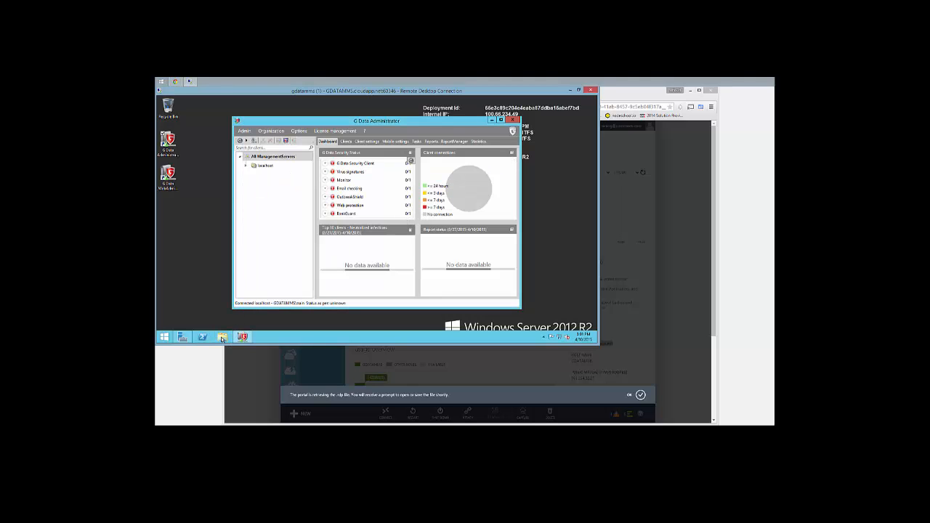
click(222, 337)
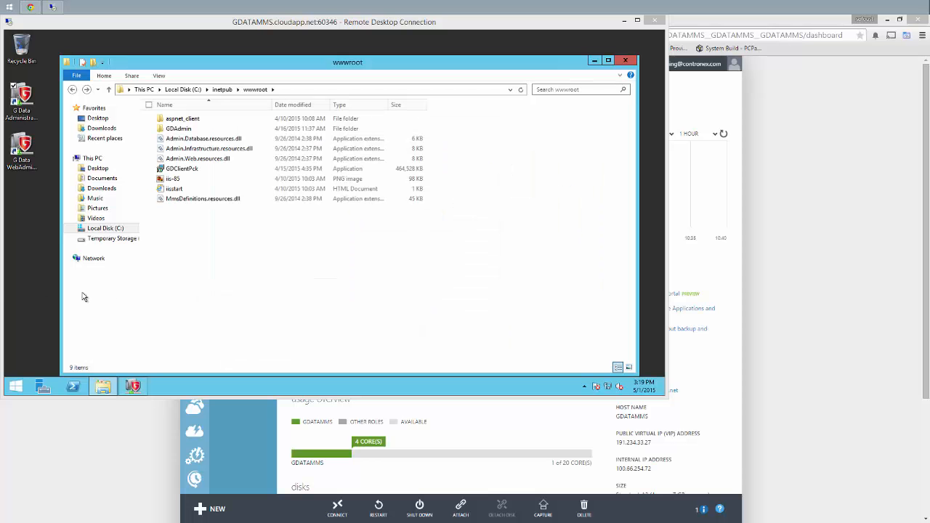
Create a new folder named 'downloads' inside wwwroot
click(220, 289)
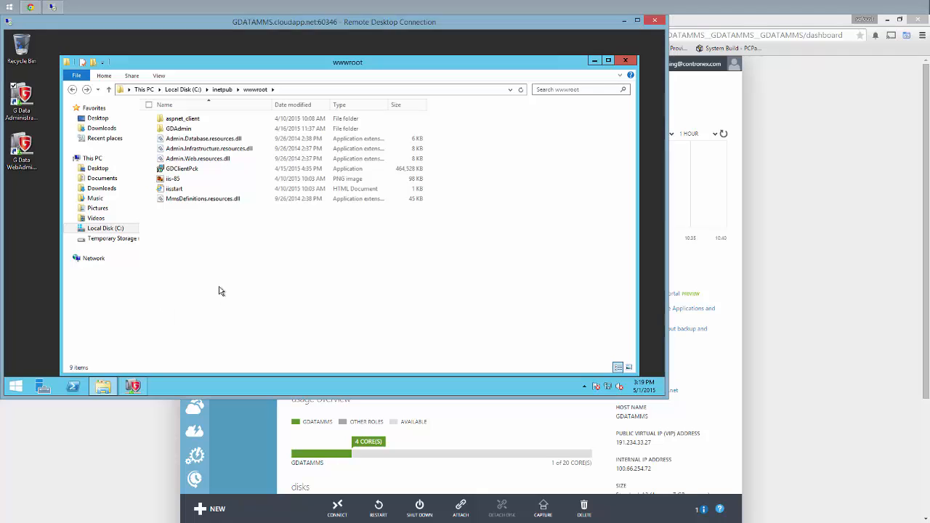
click(192, 172)
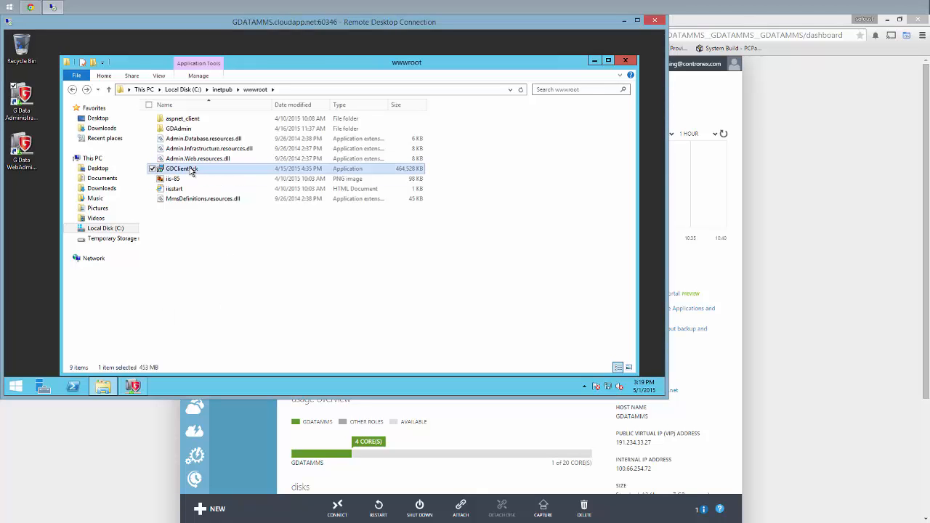
right_click(183, 214)
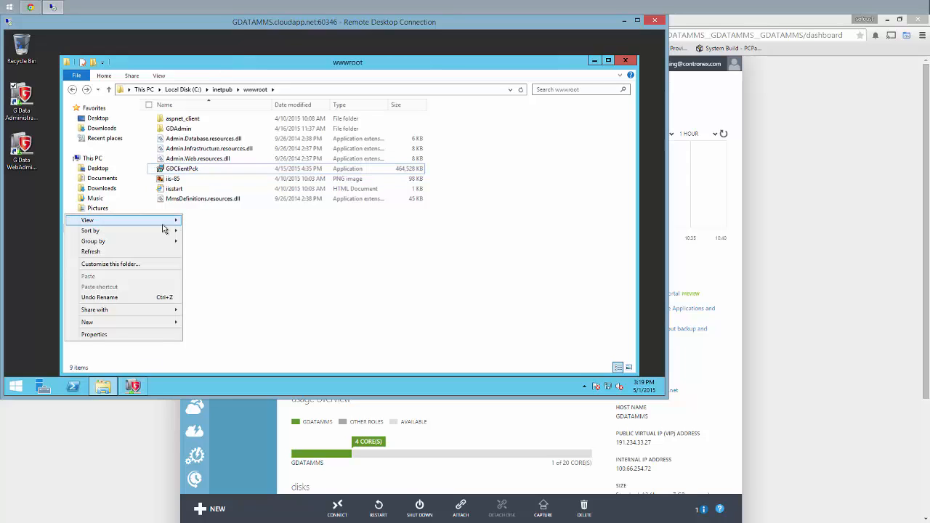
mouse_move(159, 325)
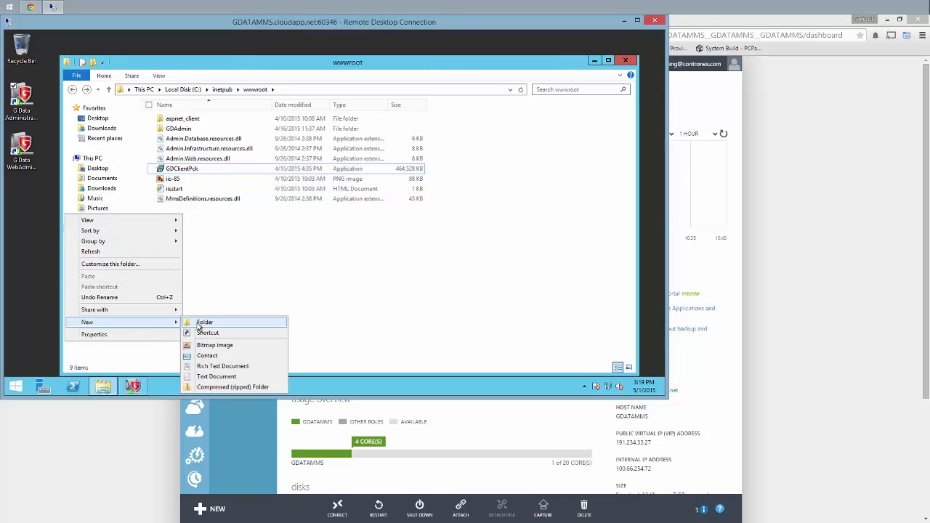
click(199, 324)
text(down)
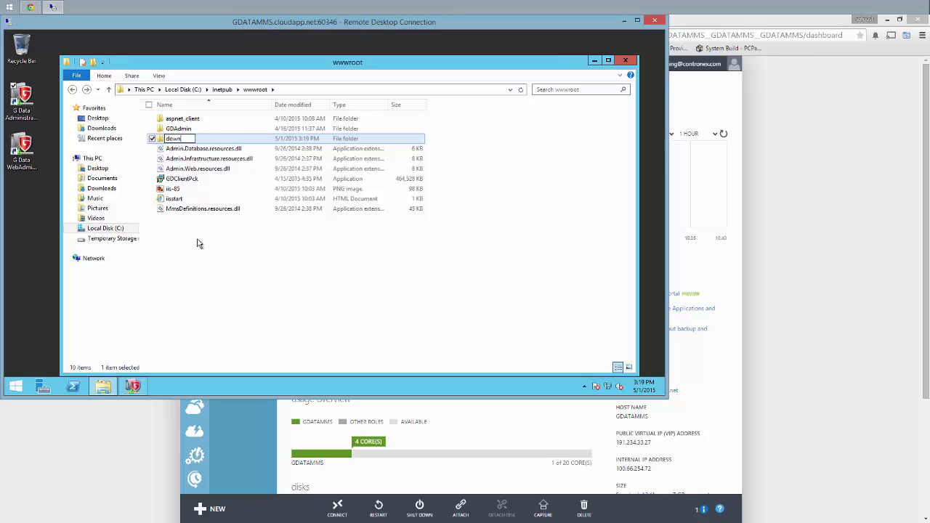
text(loads)
key(Return)
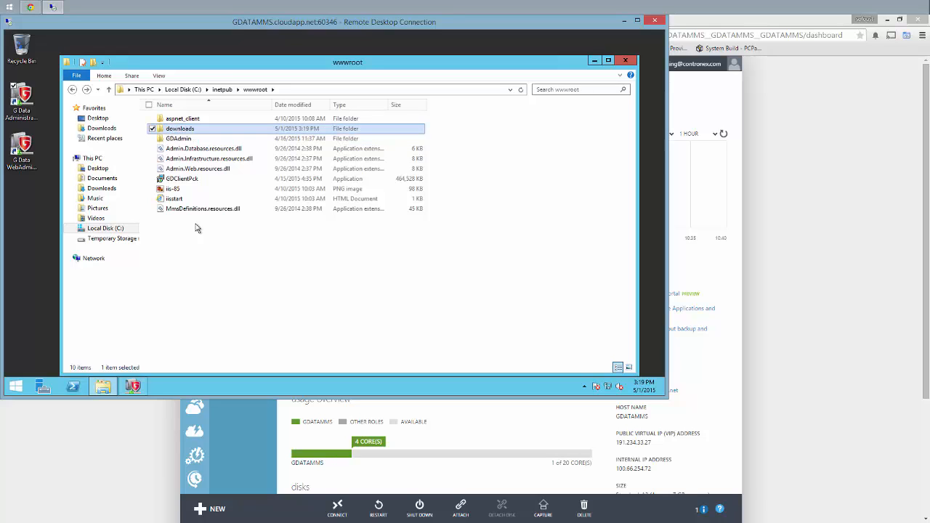
Zip GDClientPck, rename the archive 'auto', move it into downloads, and open that folder
right_click(182, 180)
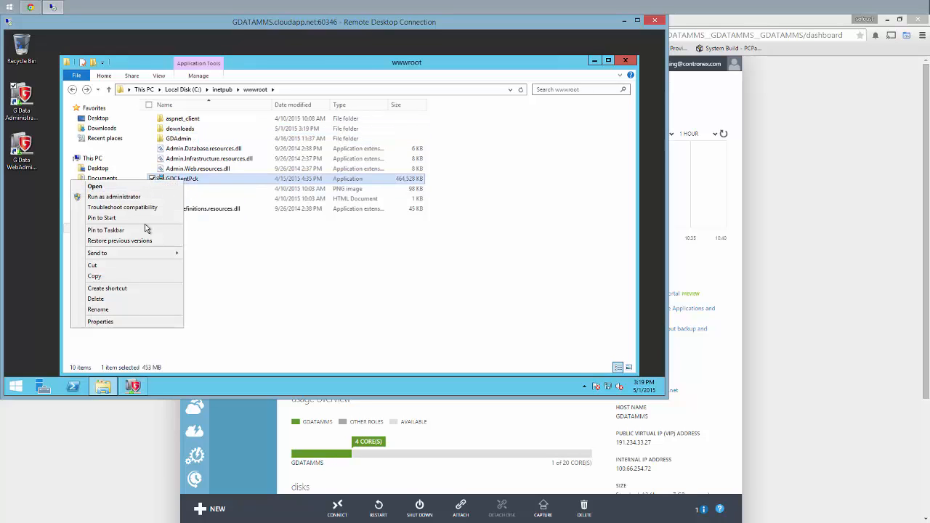
mouse_move(146, 252)
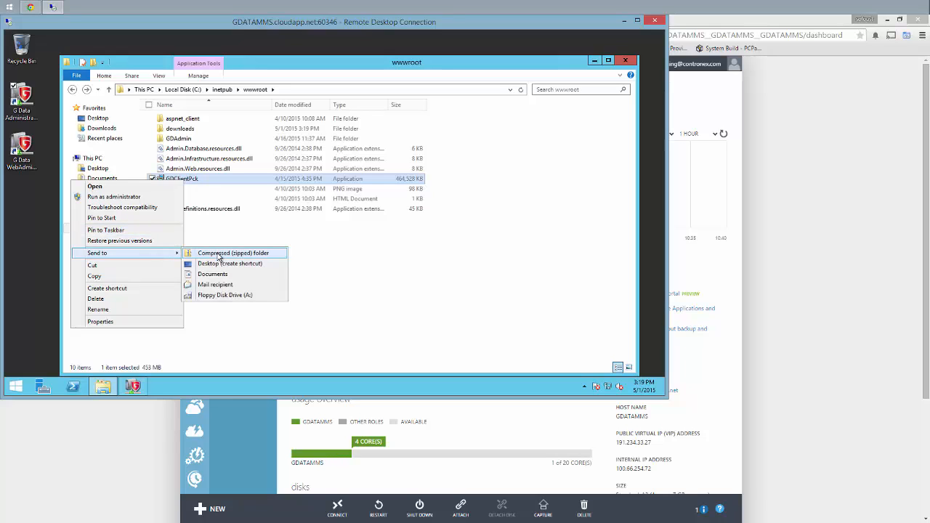
click(218, 253)
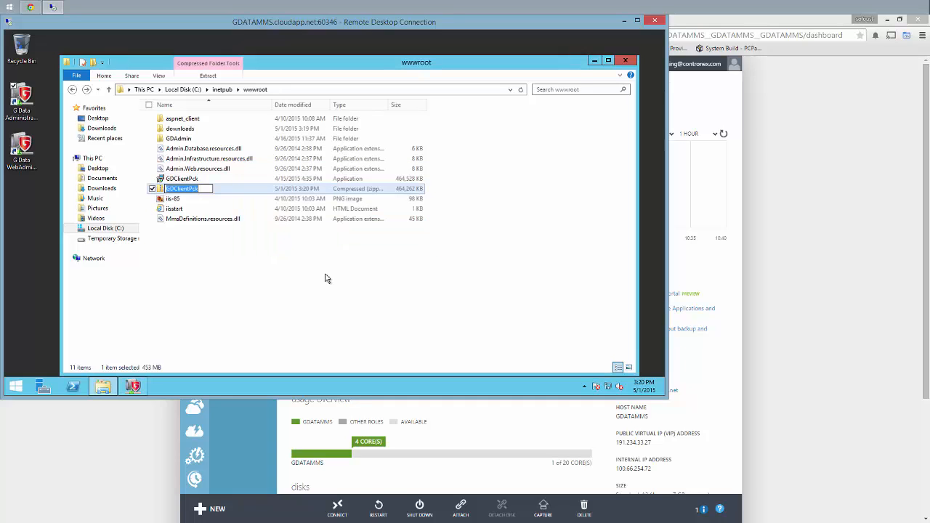
text(auto)
key(Return)
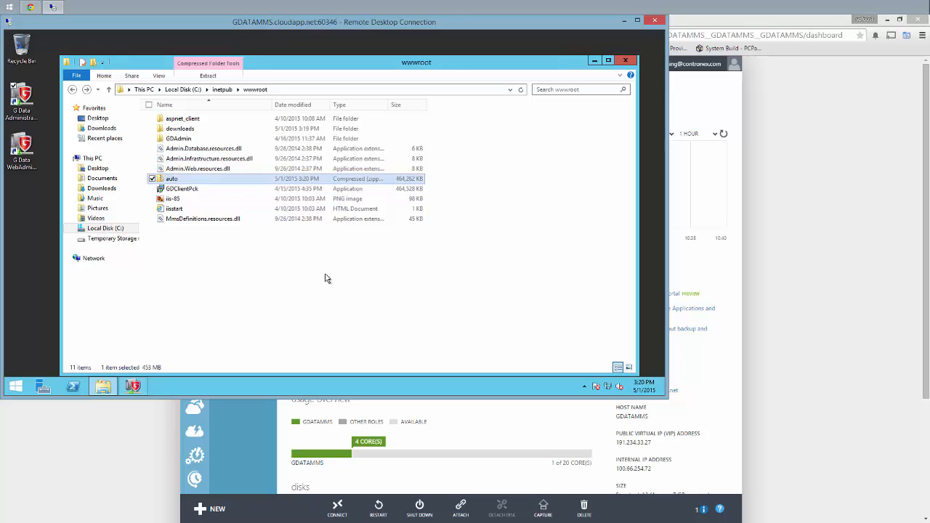
drag(183, 182, 183, 130)
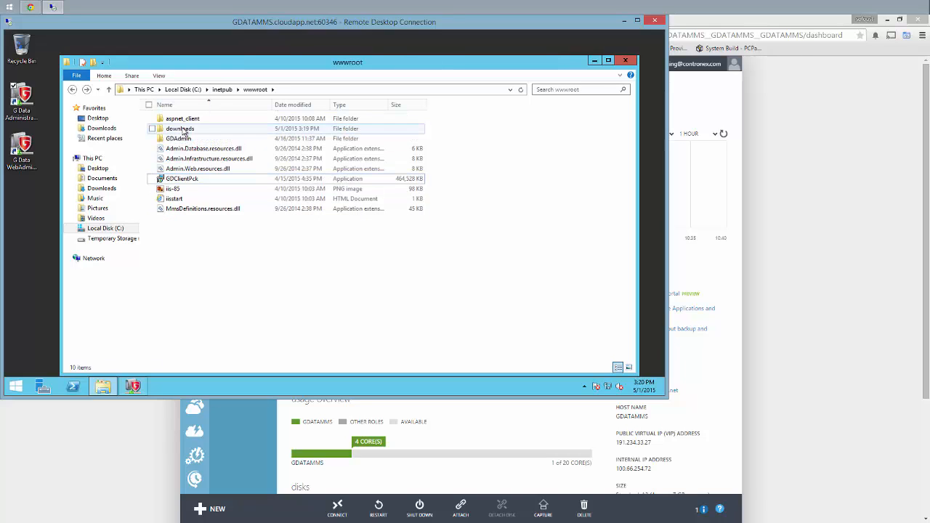
double_click(183, 129)
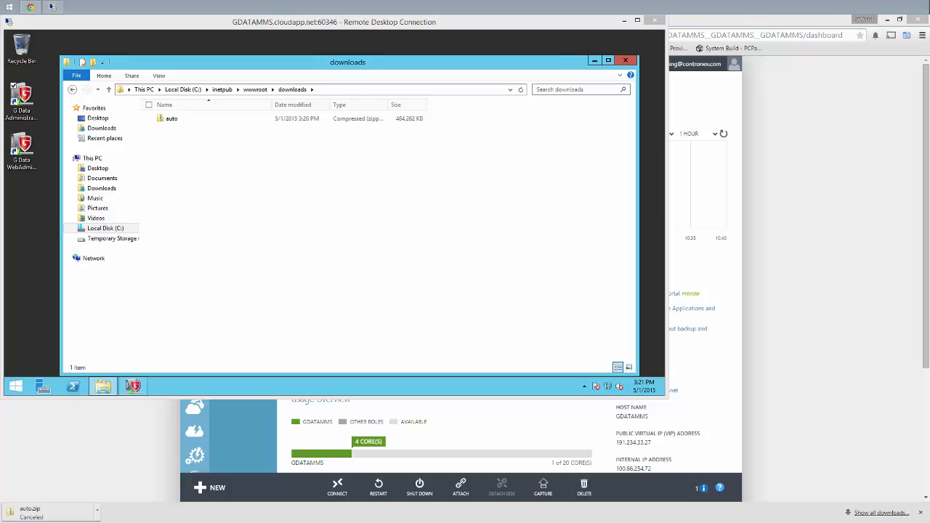
Return to the gdatamms Azure dashboard and select its DNS name gdatamms.cloudapp.net
click(175, 119)
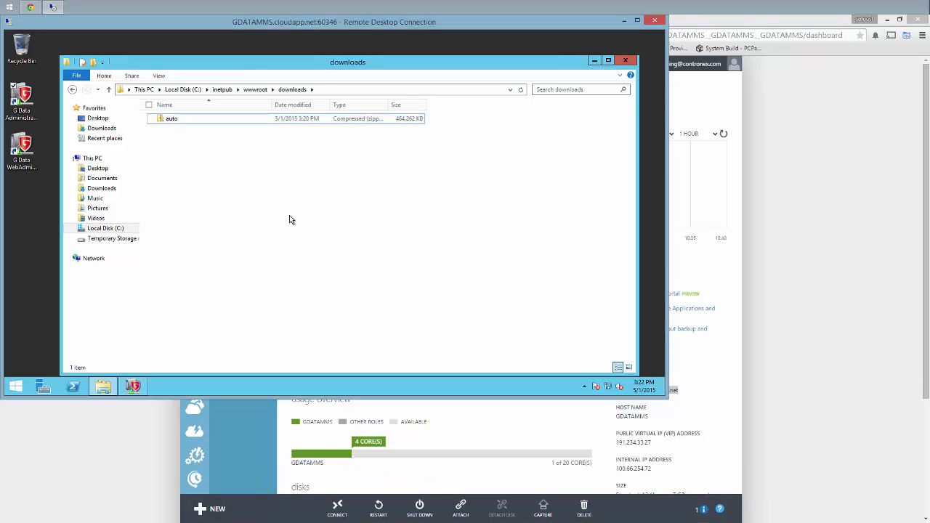
click(803, 206)
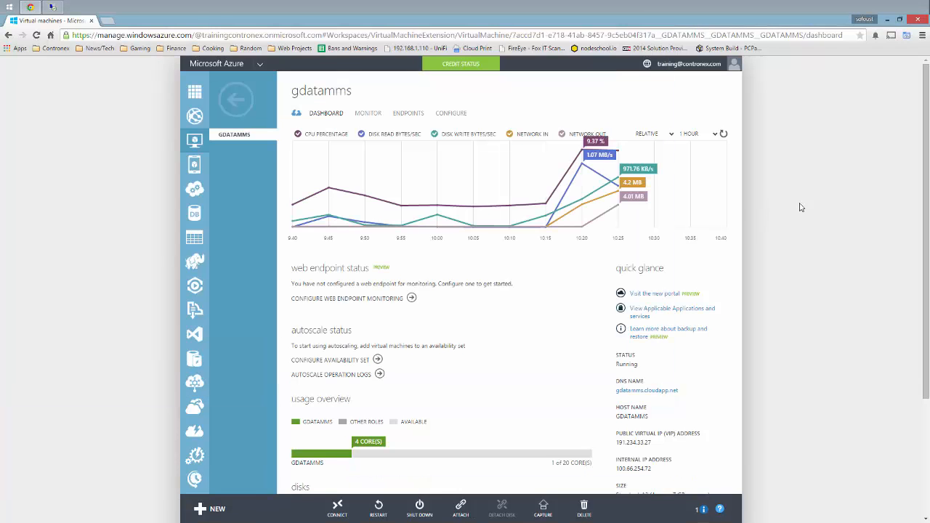
drag(678, 390, 616, 392)
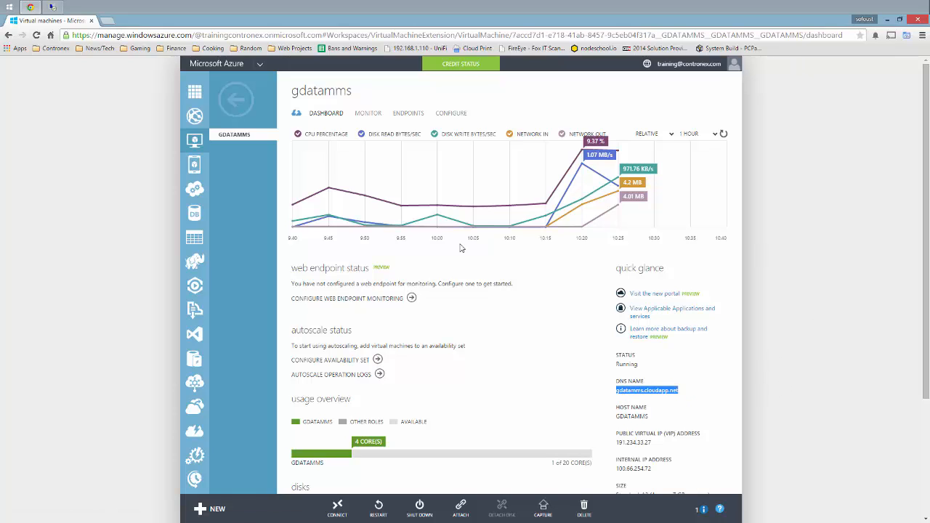
Download gdatamms.cloudapp.net/downloads/auto.zip in Chrome, keep it, and open it to GDClientPck.exe
text(gdatamms.cloudapp.net)
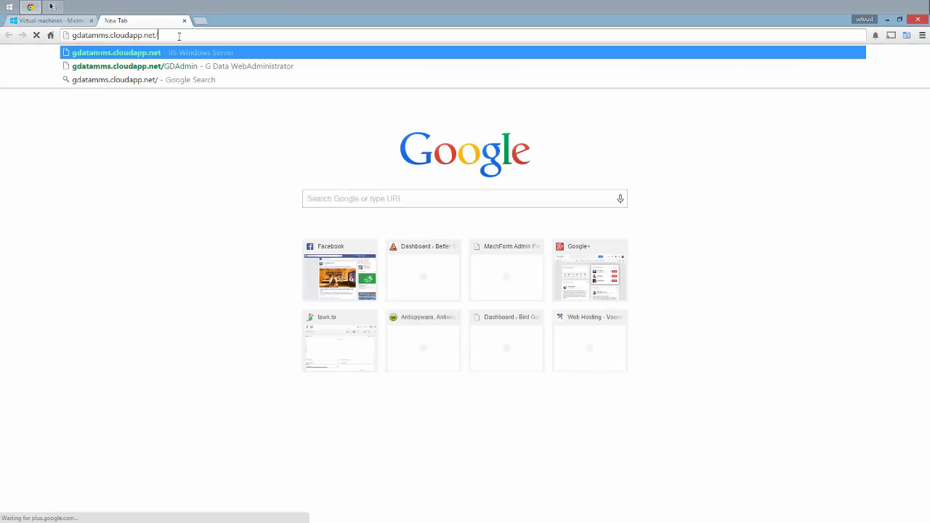
text(/downloa)
text(ds/)
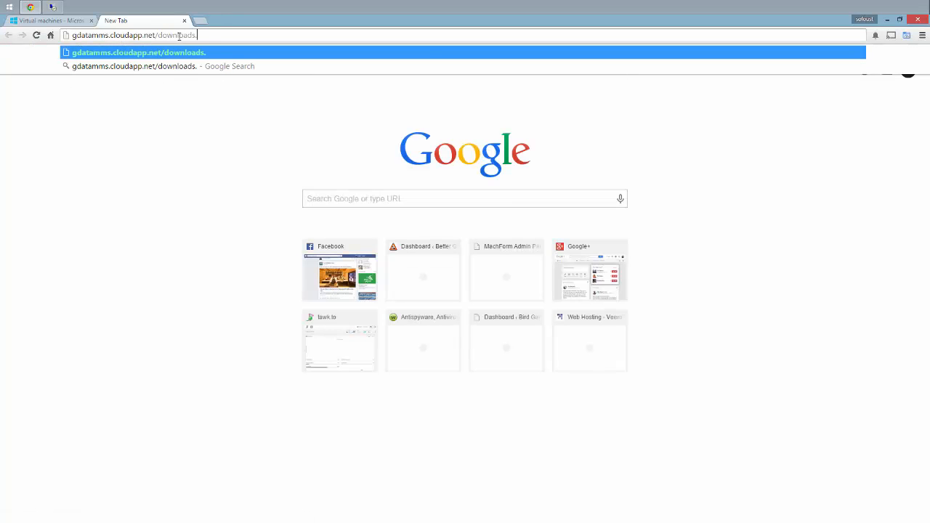
text(auto.zip)
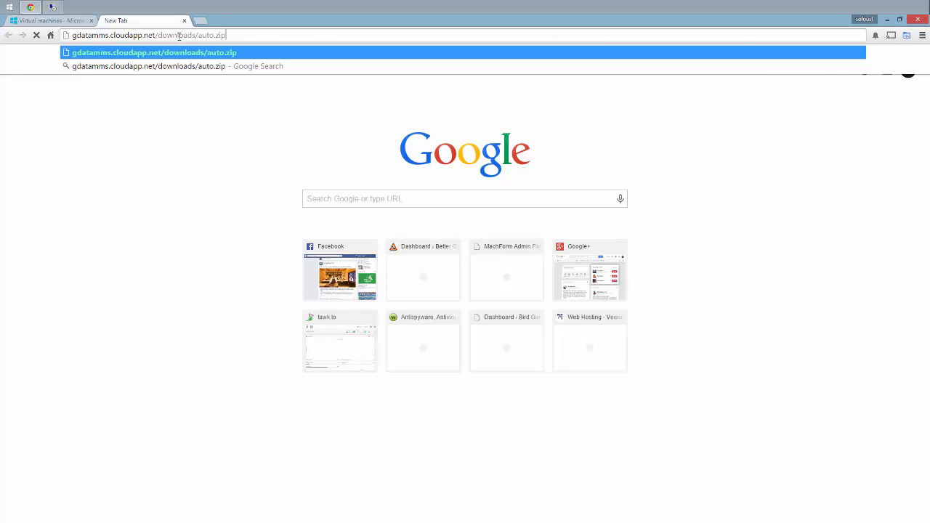
key(Return)
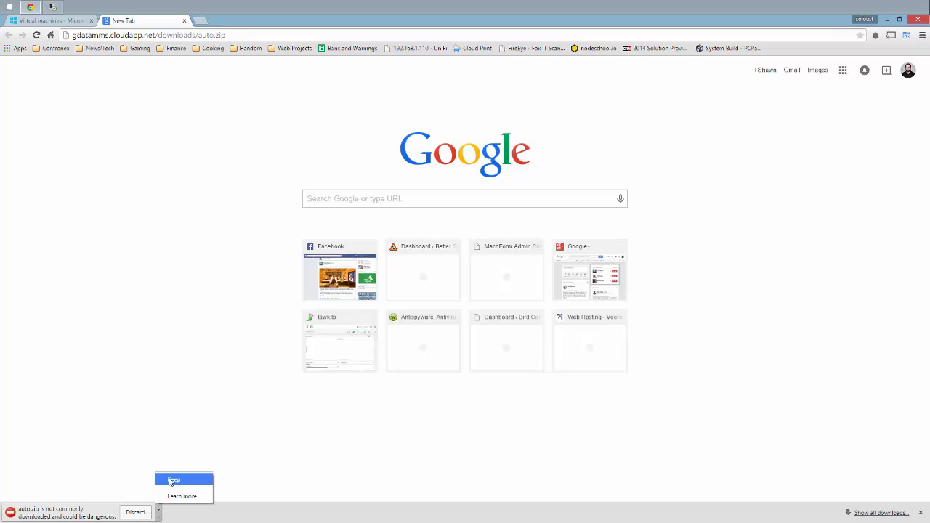
click(172, 480)
click(63, 513)
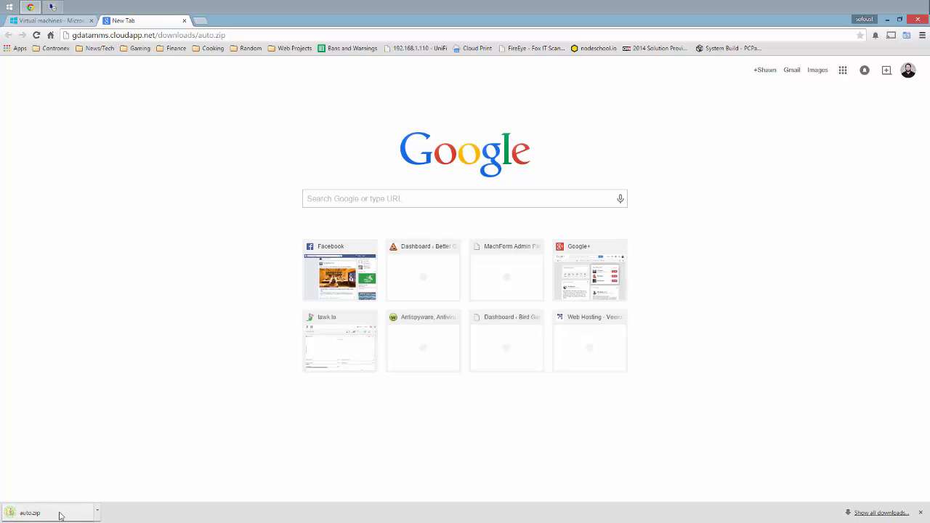
click(179, 251)
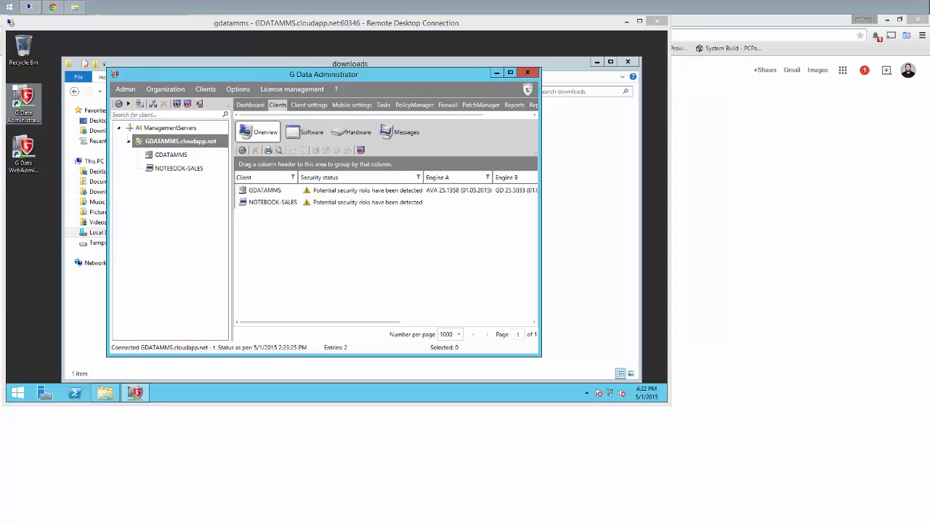
Select NOTEBOOK-SALES in the client overview and scroll the grid right to view its status
click(277, 203)
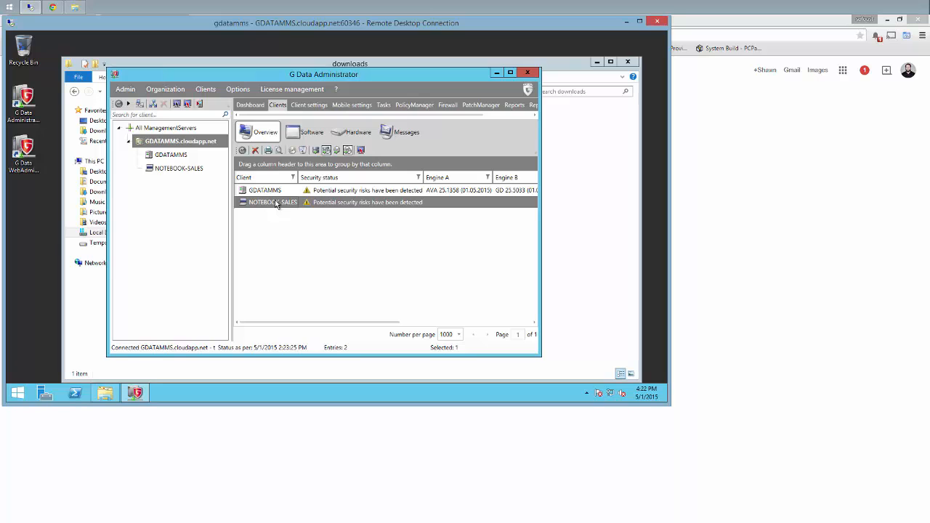
drag(285, 326, 257, 322)
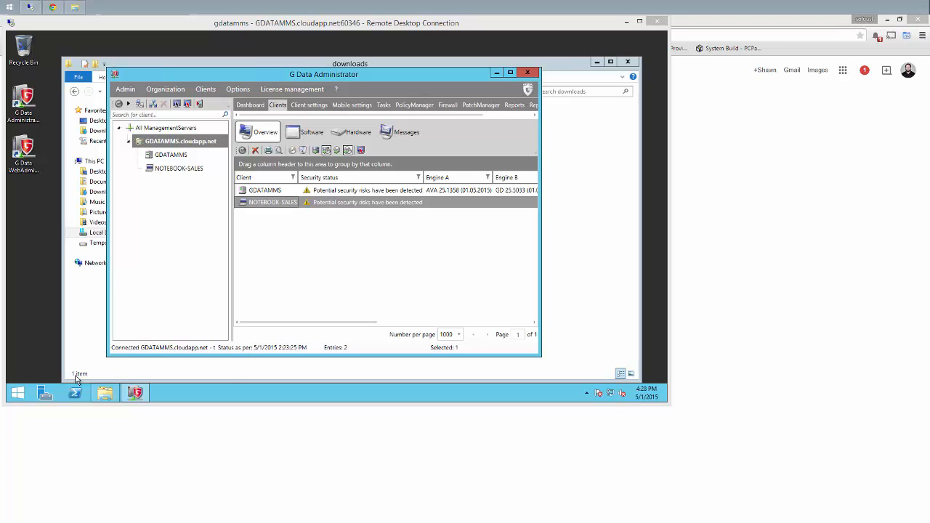
Open Internet Explorer on the server and browse to gdatamms.cloudapp.net/GDAdmin
click(22, 393)
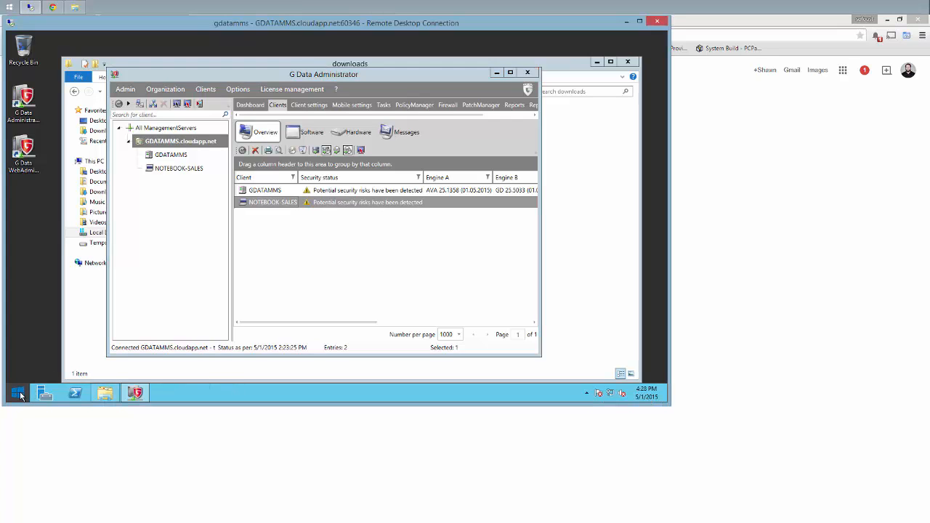
click(175, 266)
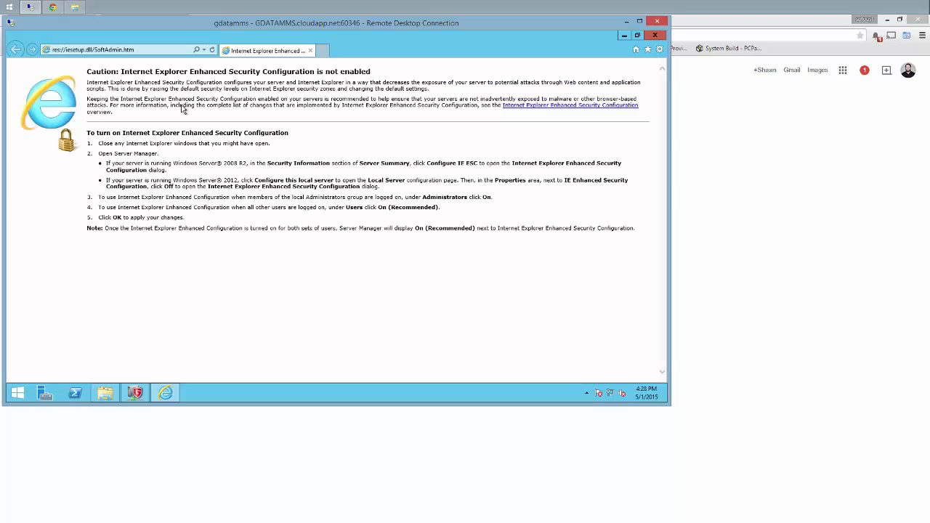
click(158, 51)
text(gdata)
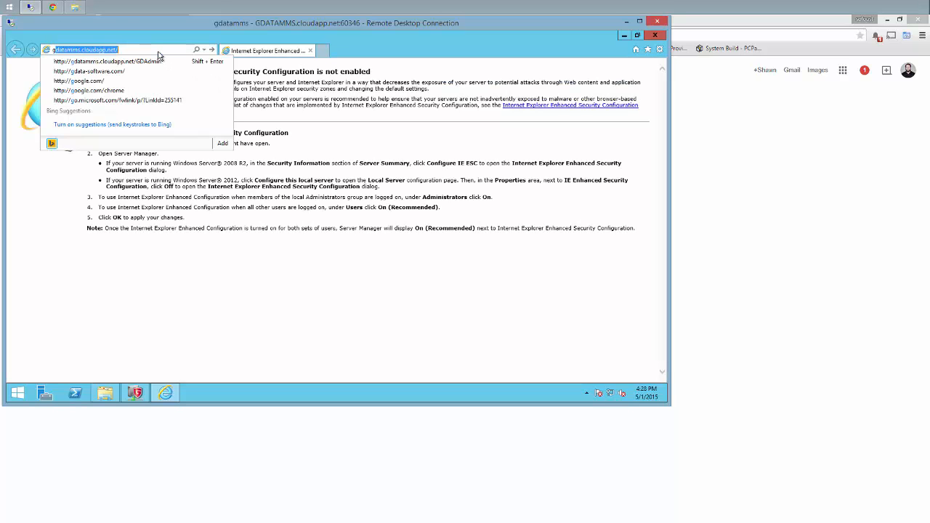
text(mms.clouda)
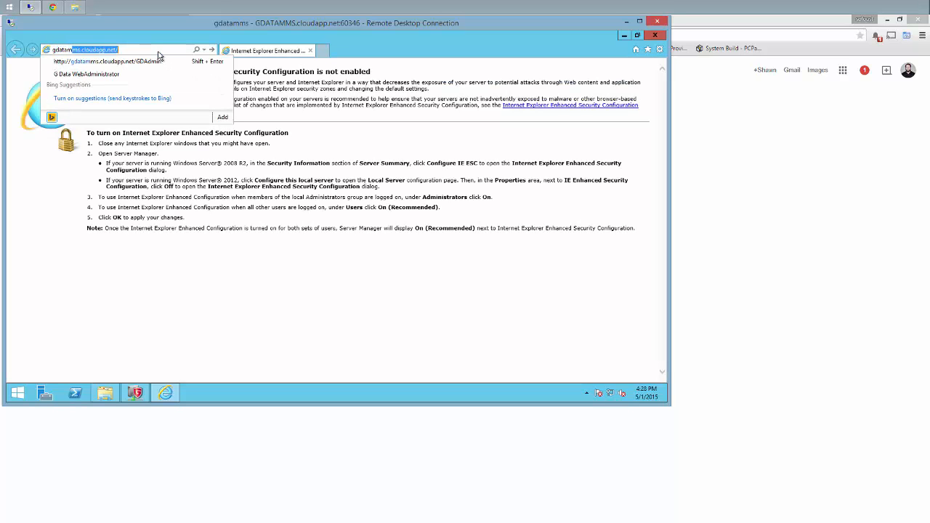
text(pp.net/GDAdmin)
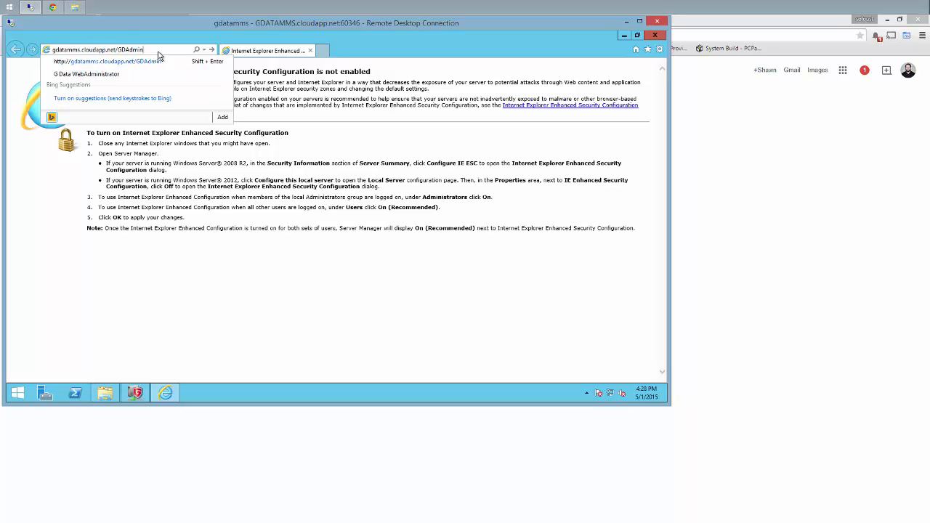
key(Return)
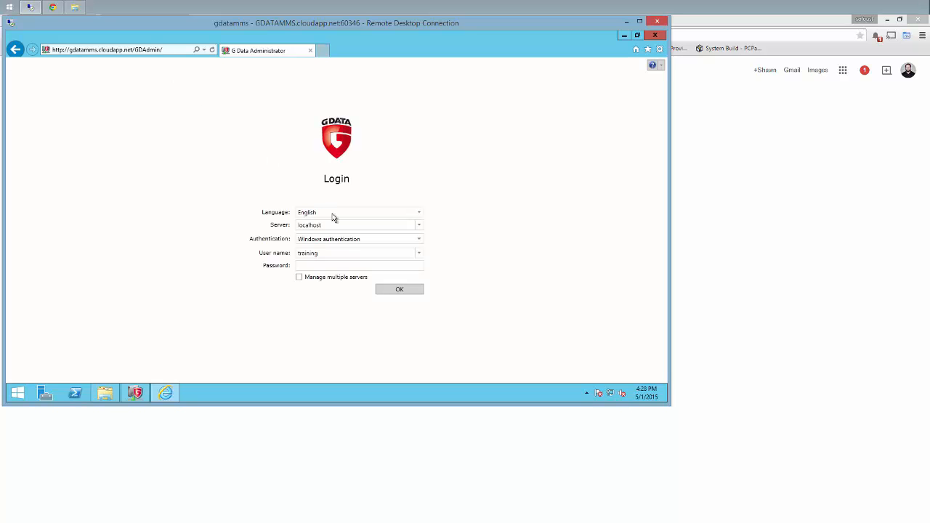
Log into G Data WebAdministrator with the account password
click(314, 264)
text(•••••••••••)
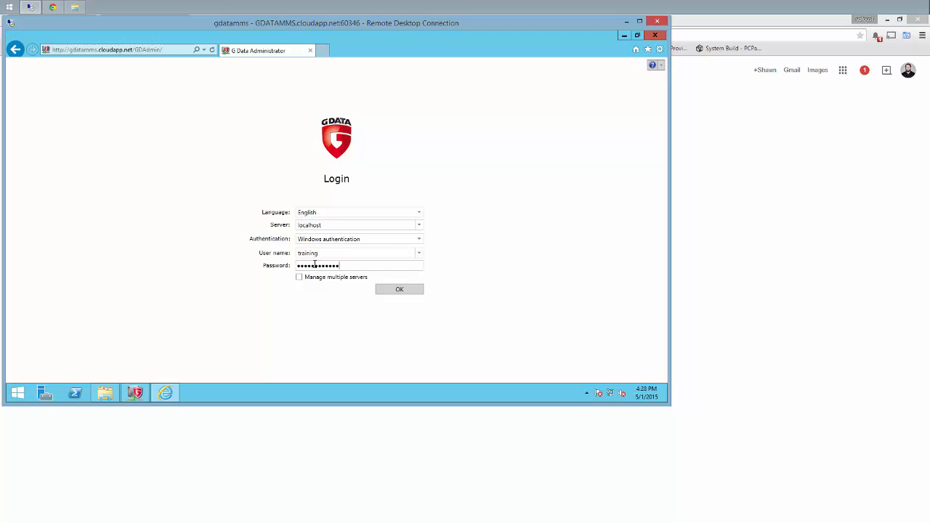
key(Return)
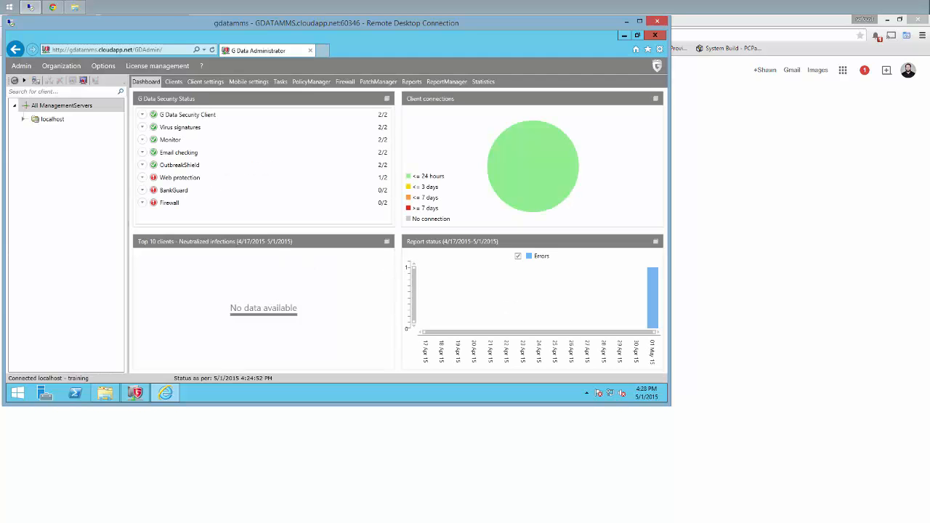
Expand and select localhost, show its Clients list, and scroll across the grid
click(24, 119)
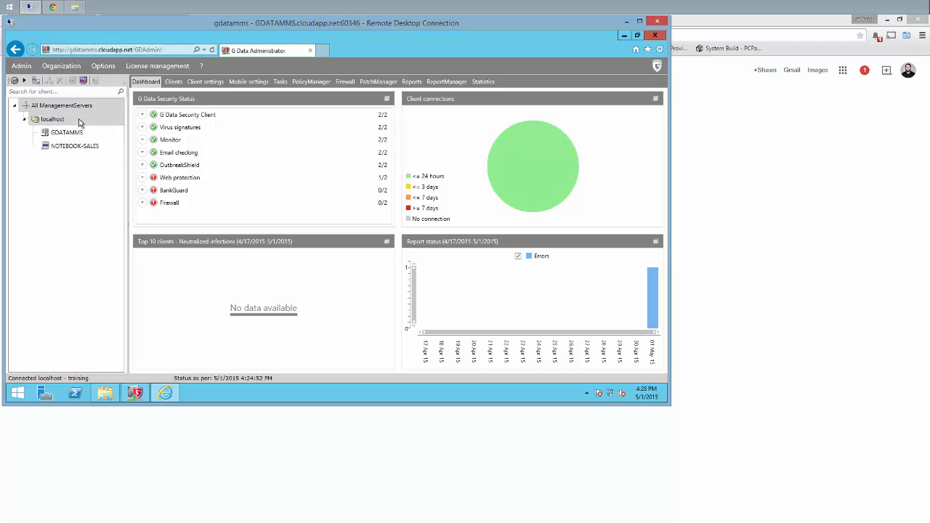
click(80, 122)
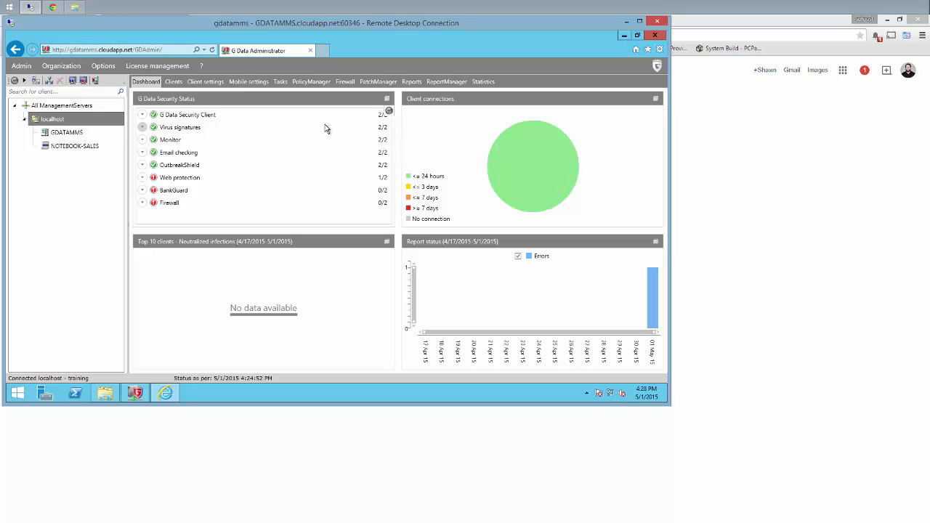
click(173, 82)
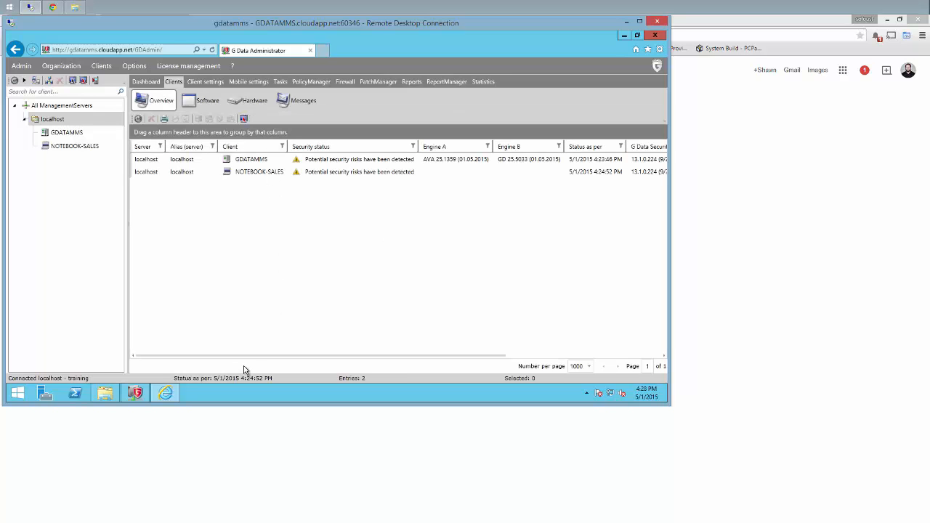
mouse_move(247, 358)
mouse_down()
mouse_move(366, 364)
mouse_move(179, 356)
mouse_up()
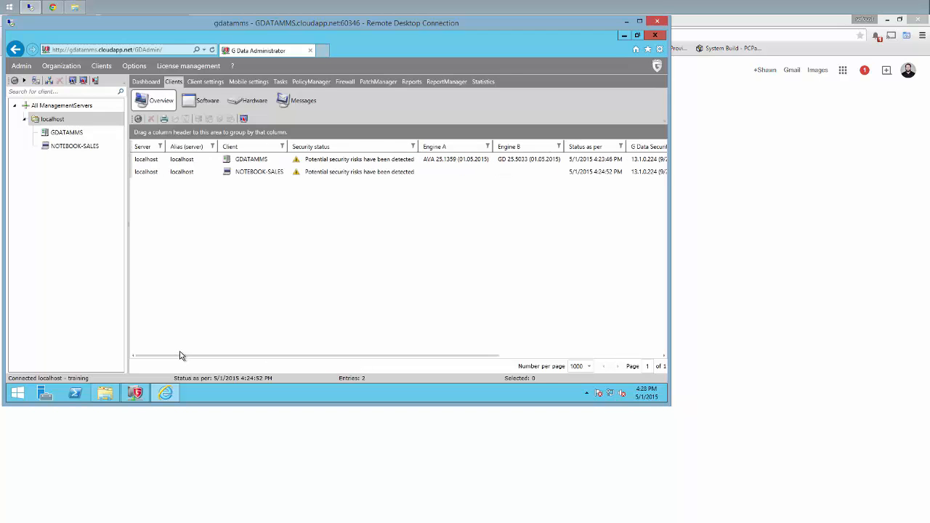